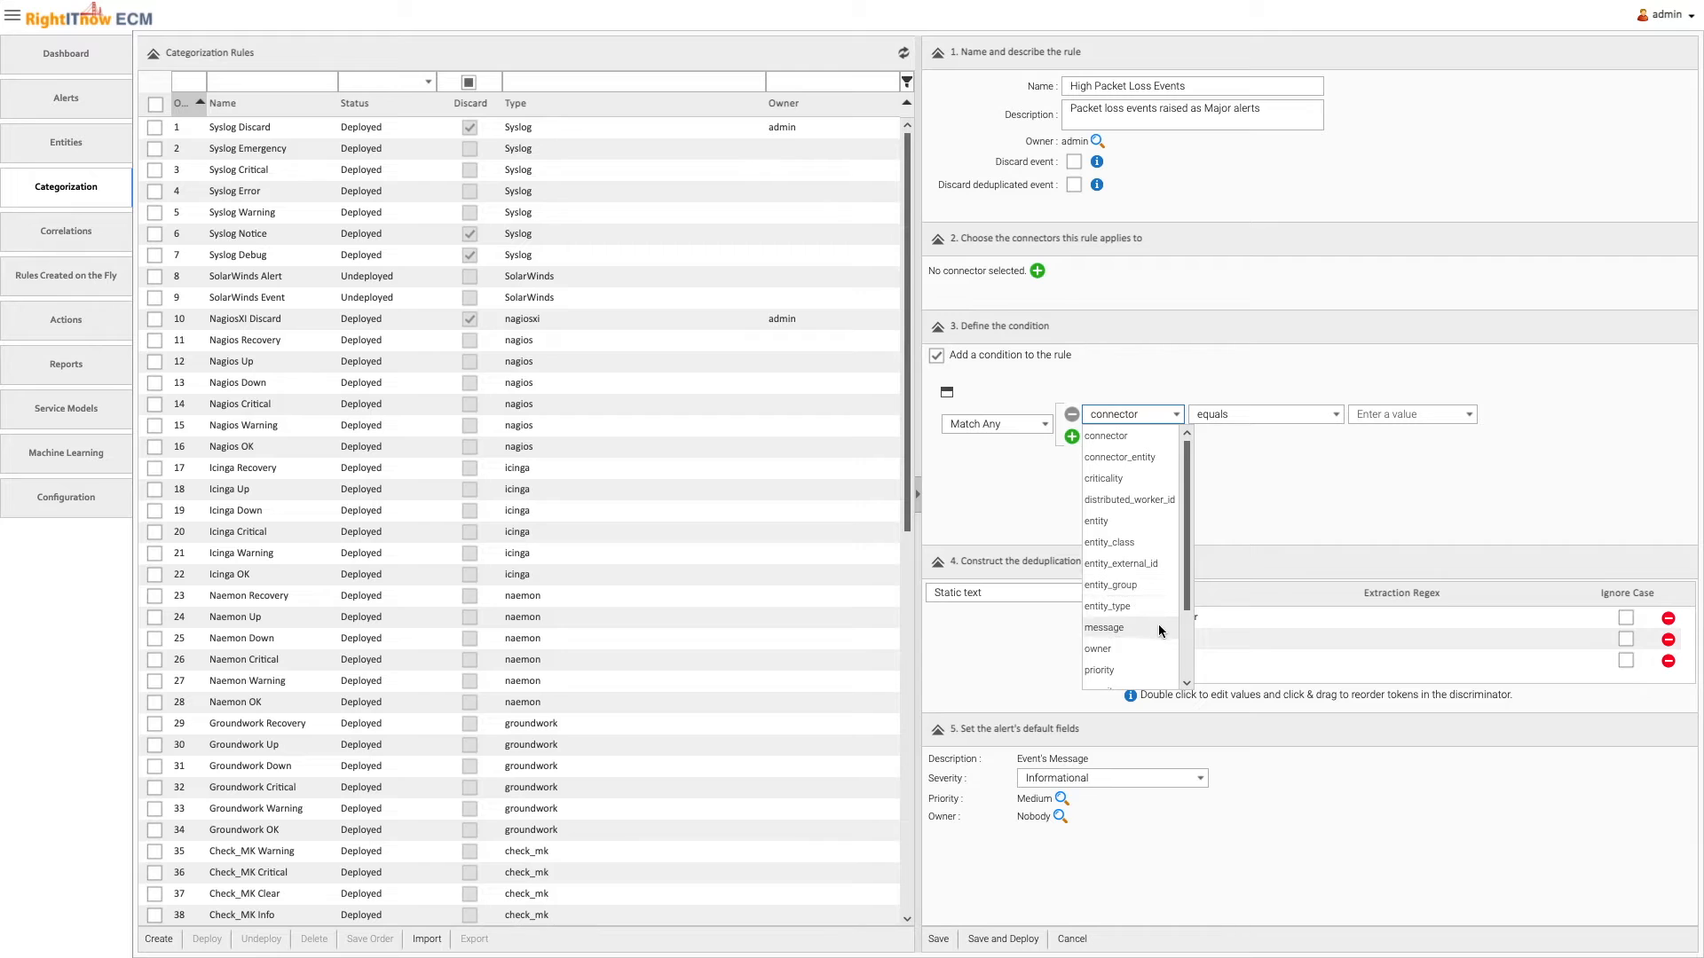
# Define the rule's conditions so the message contains "packet loss has risen" or contains "high packet loss"
pyautogui.click(1409, 415)
pyautogui.write('packet loss has risen')
pyautogui.click(1070, 438)
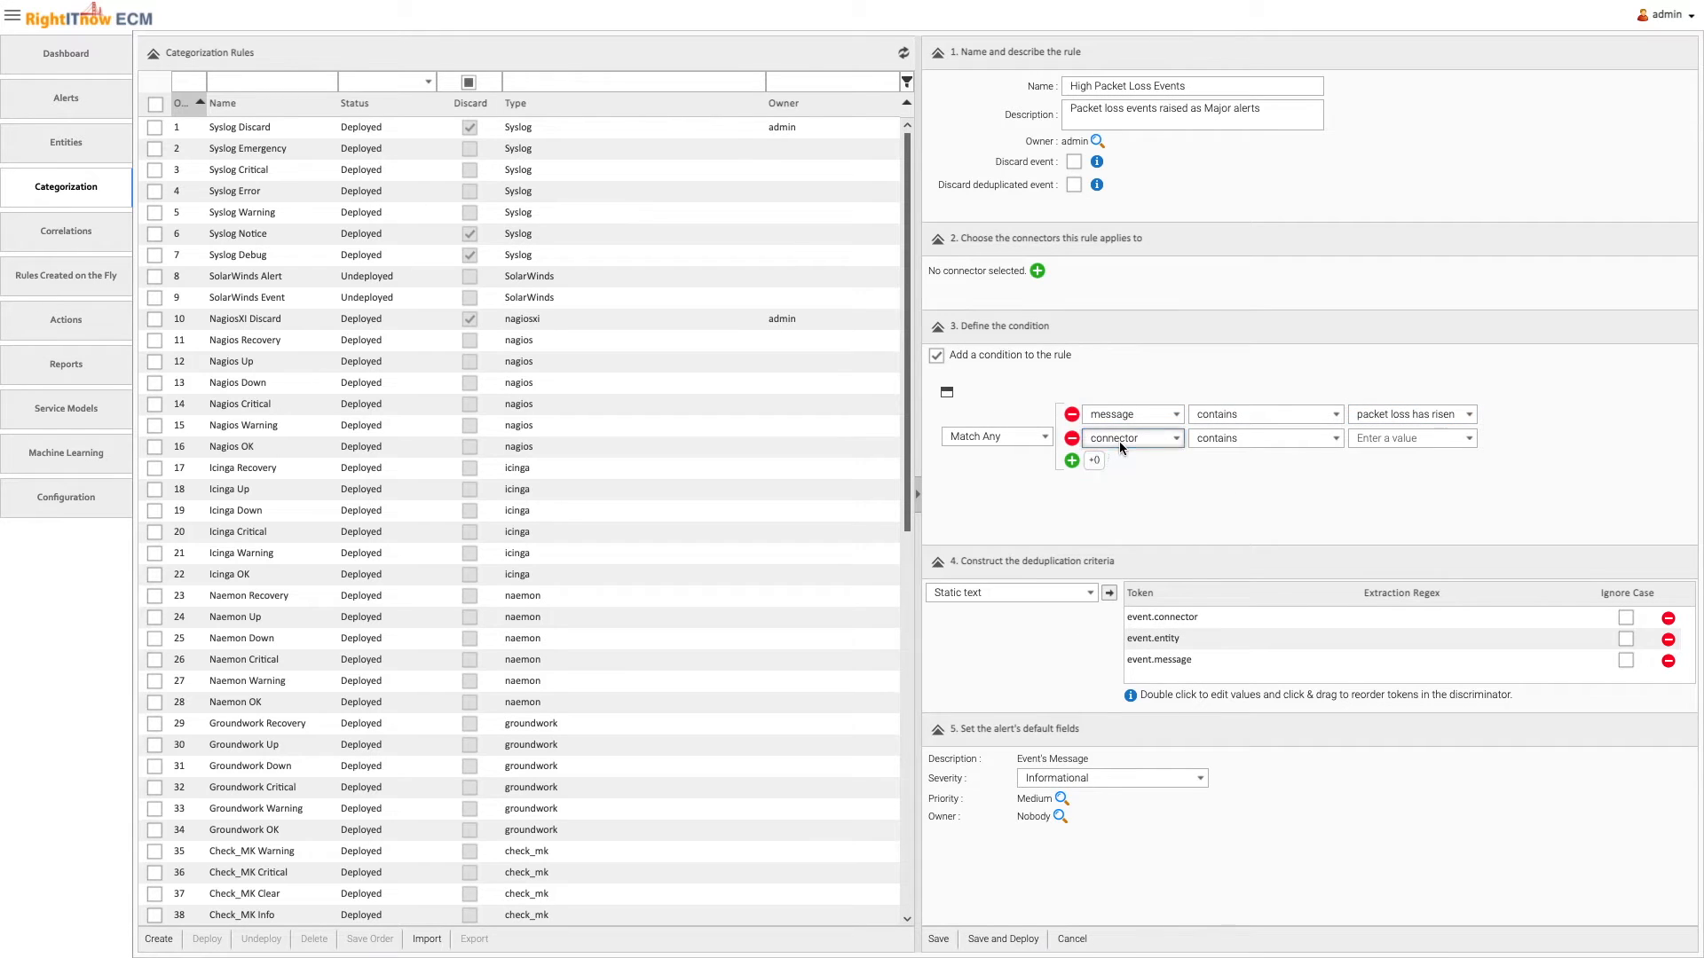
pyautogui.click(1120, 440)
pyautogui.click(1142, 653)
pyautogui.click(1391, 440)
pyautogui.write('high packet loss')
# Replace the event.connector and event.message deduplication tokens with the static text "packet loss"
pyautogui.click(1668, 618)
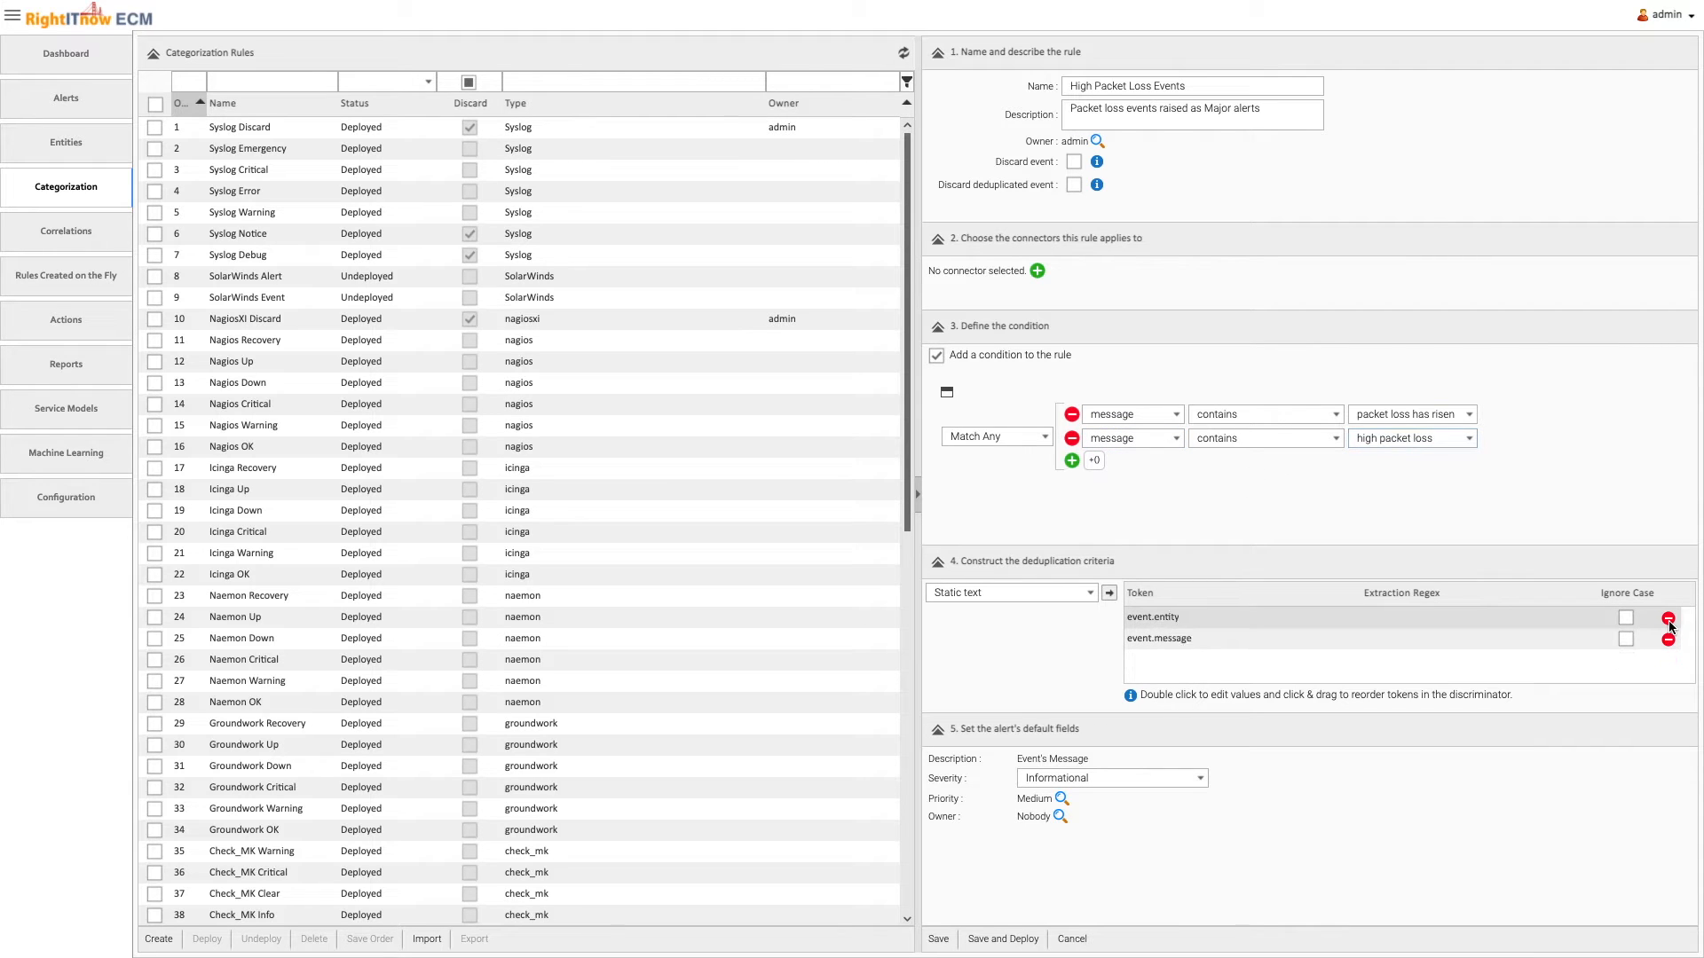
pyautogui.click(1668, 640)
pyautogui.click(1109, 593)
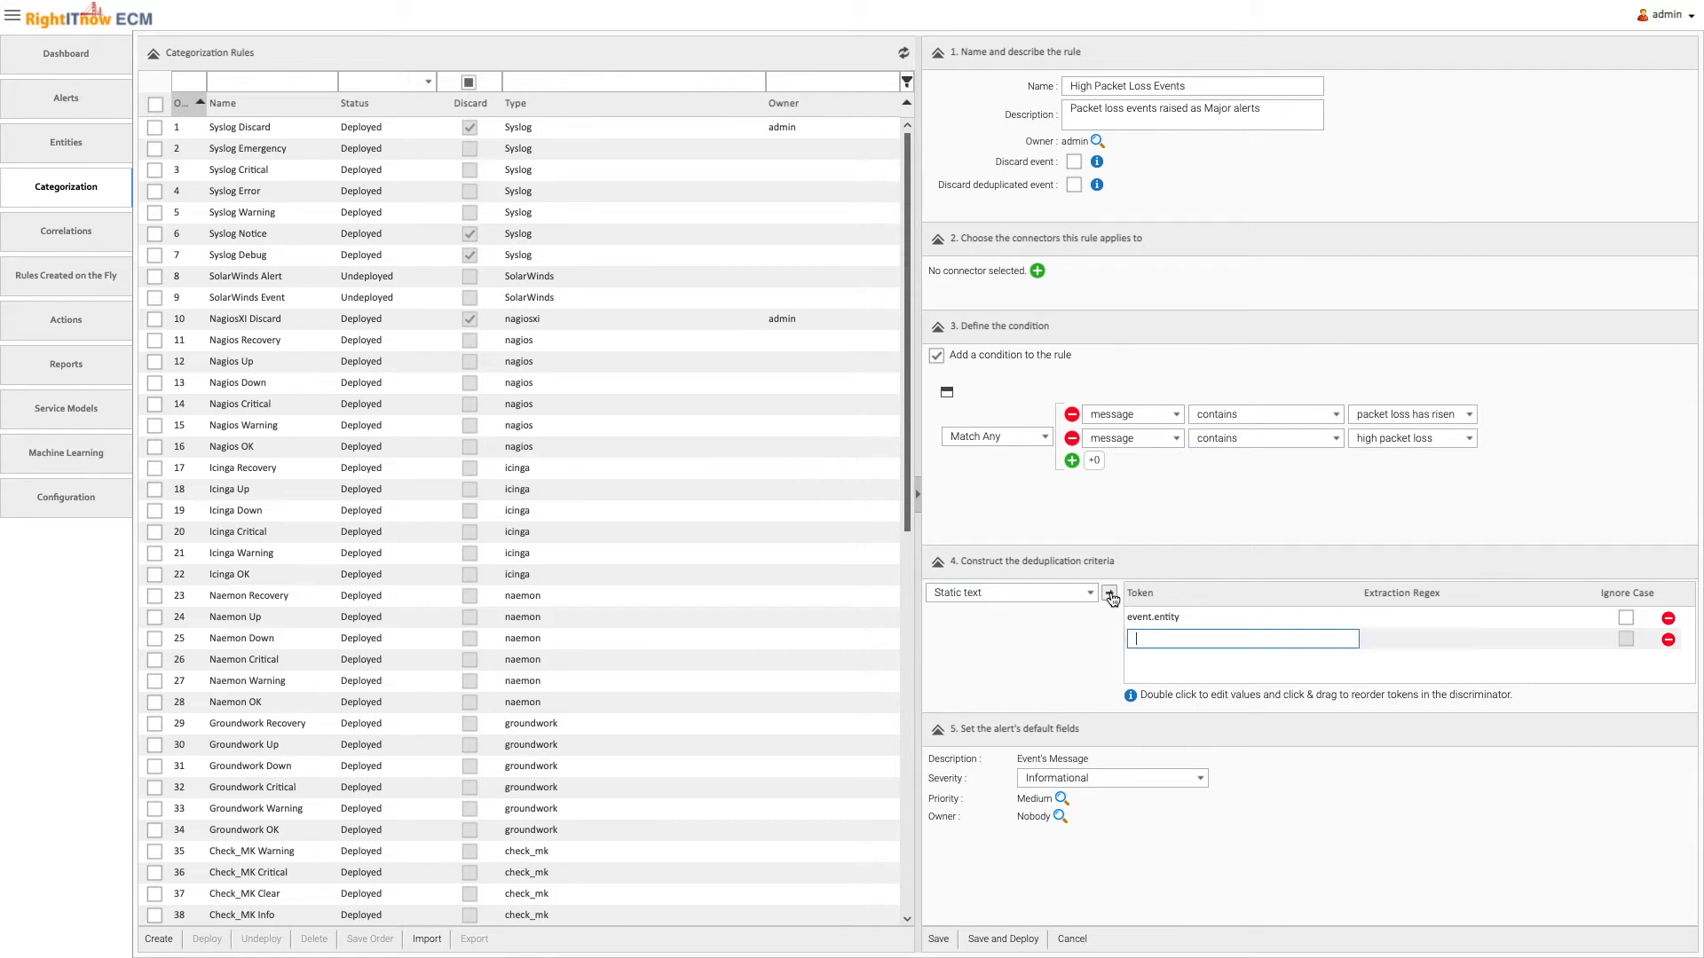
pyautogui.write('packet loss')
pyautogui.press('Return')
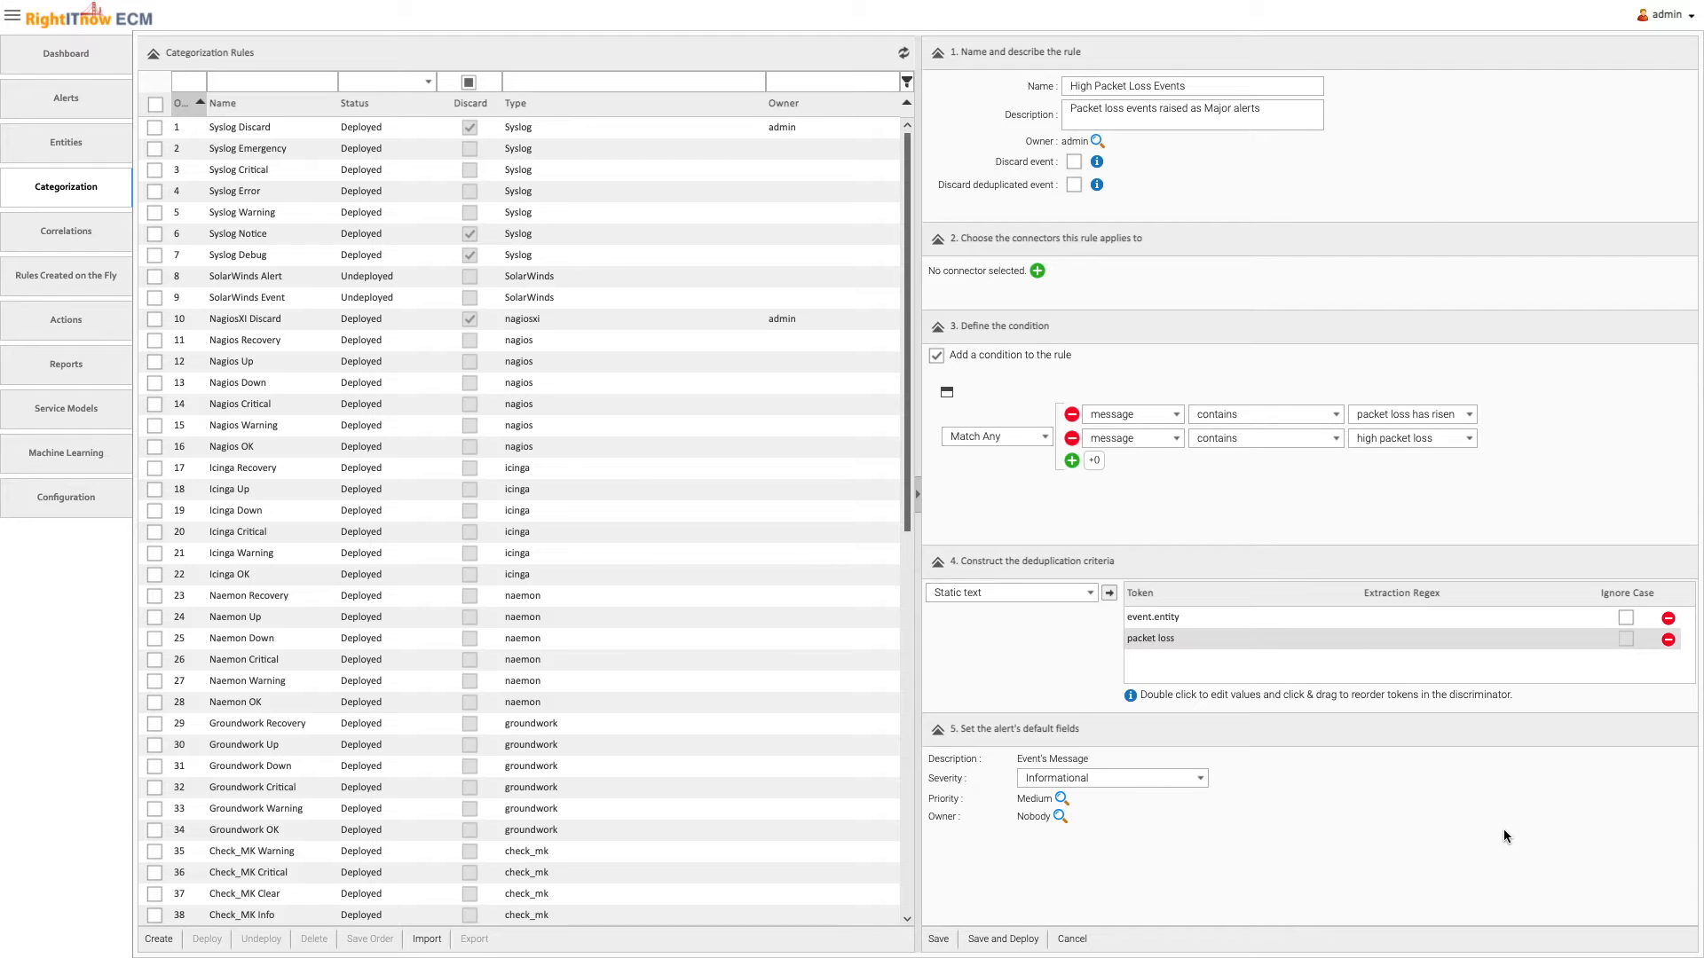
# Set the alert's default severity to Major, and save and deploy the categorization rule
pyautogui.click(1143, 778)
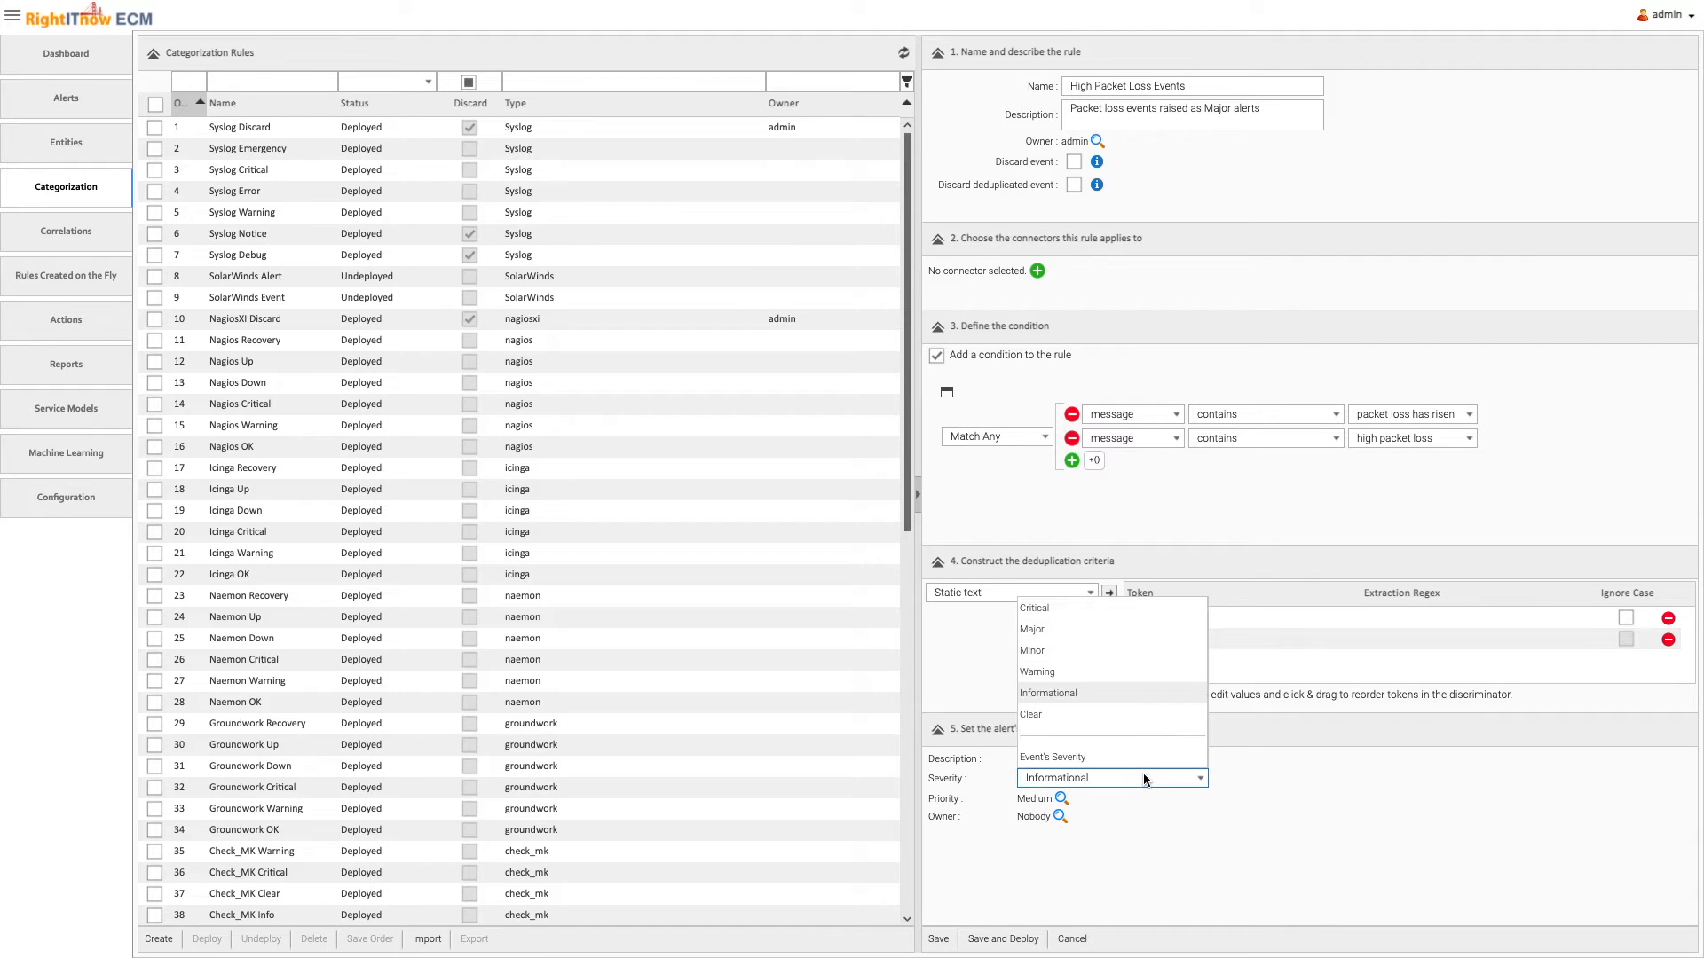
pyautogui.click(1060, 631)
pyautogui.click(1029, 942)
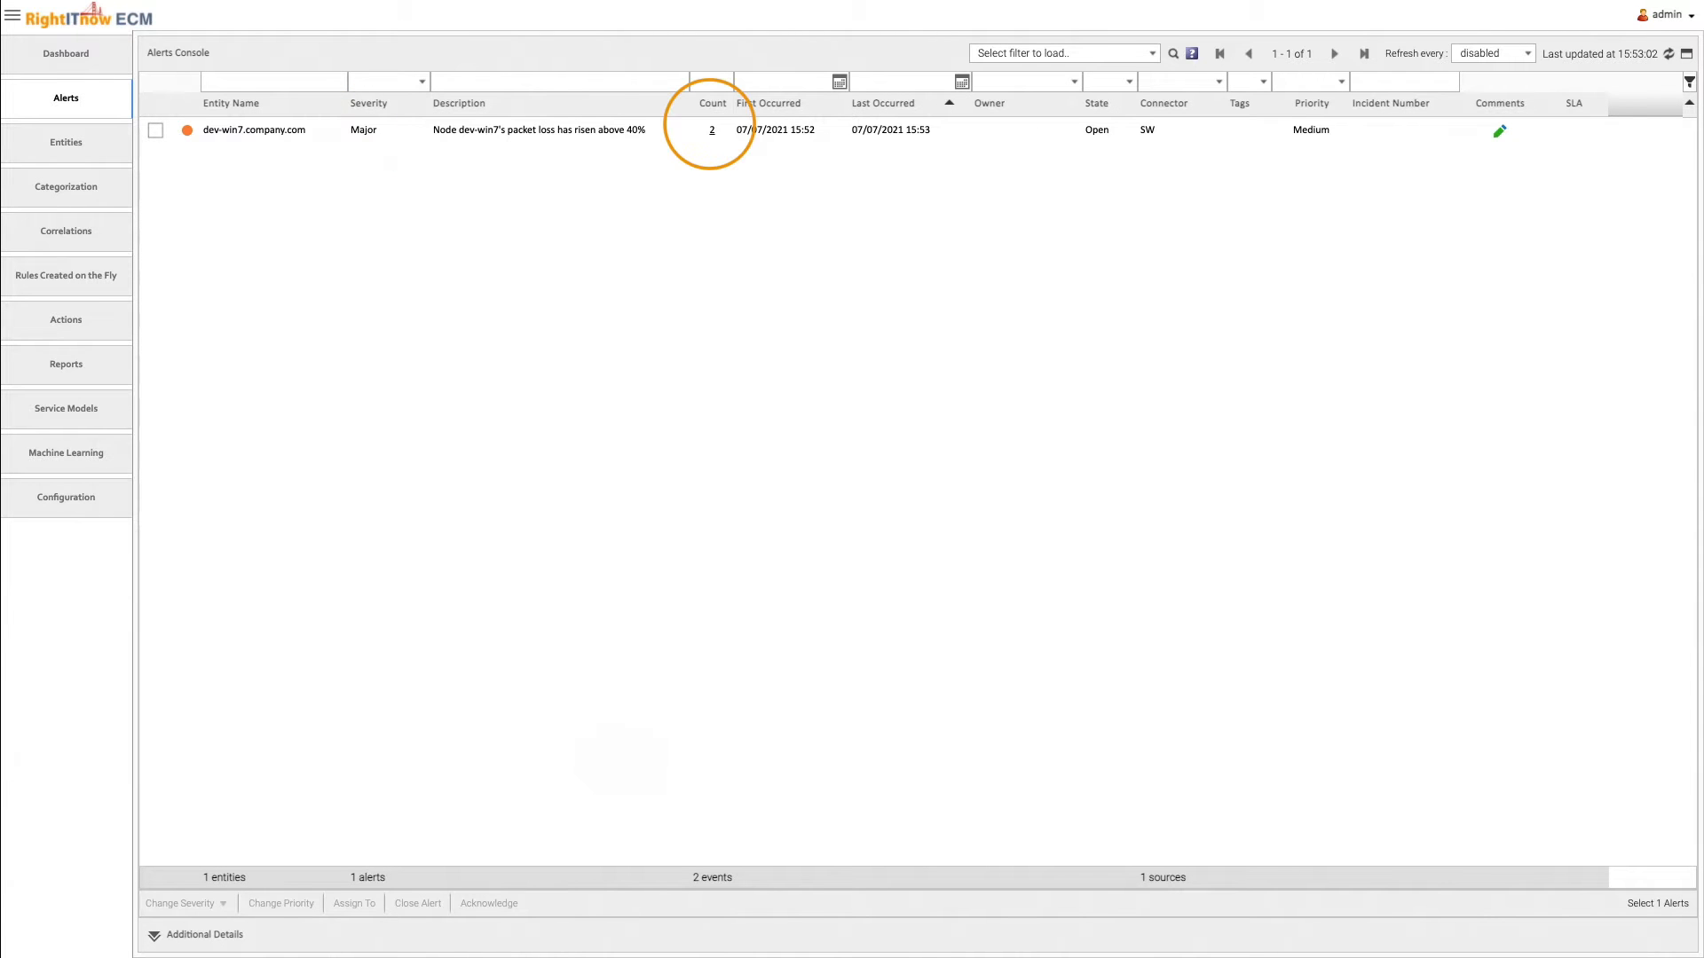
# Review the individual events grouped under the dev-win7.company.com packet loss alert
pyautogui.click(711, 130)
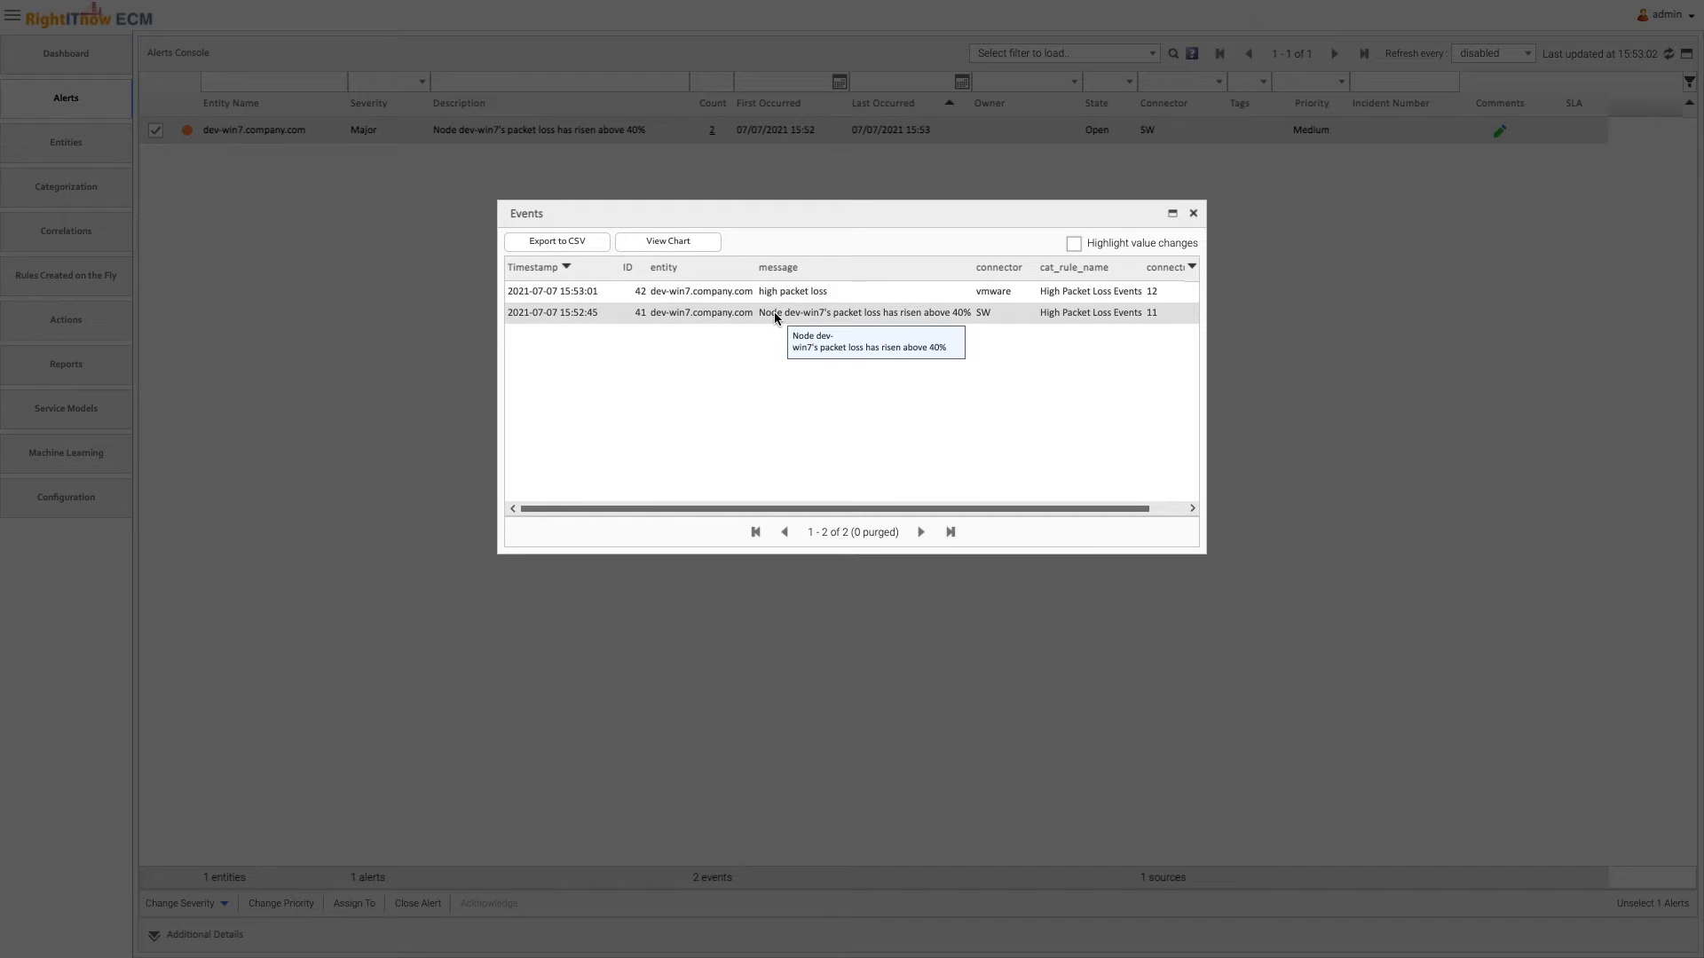
pyautogui.click(1193, 213)
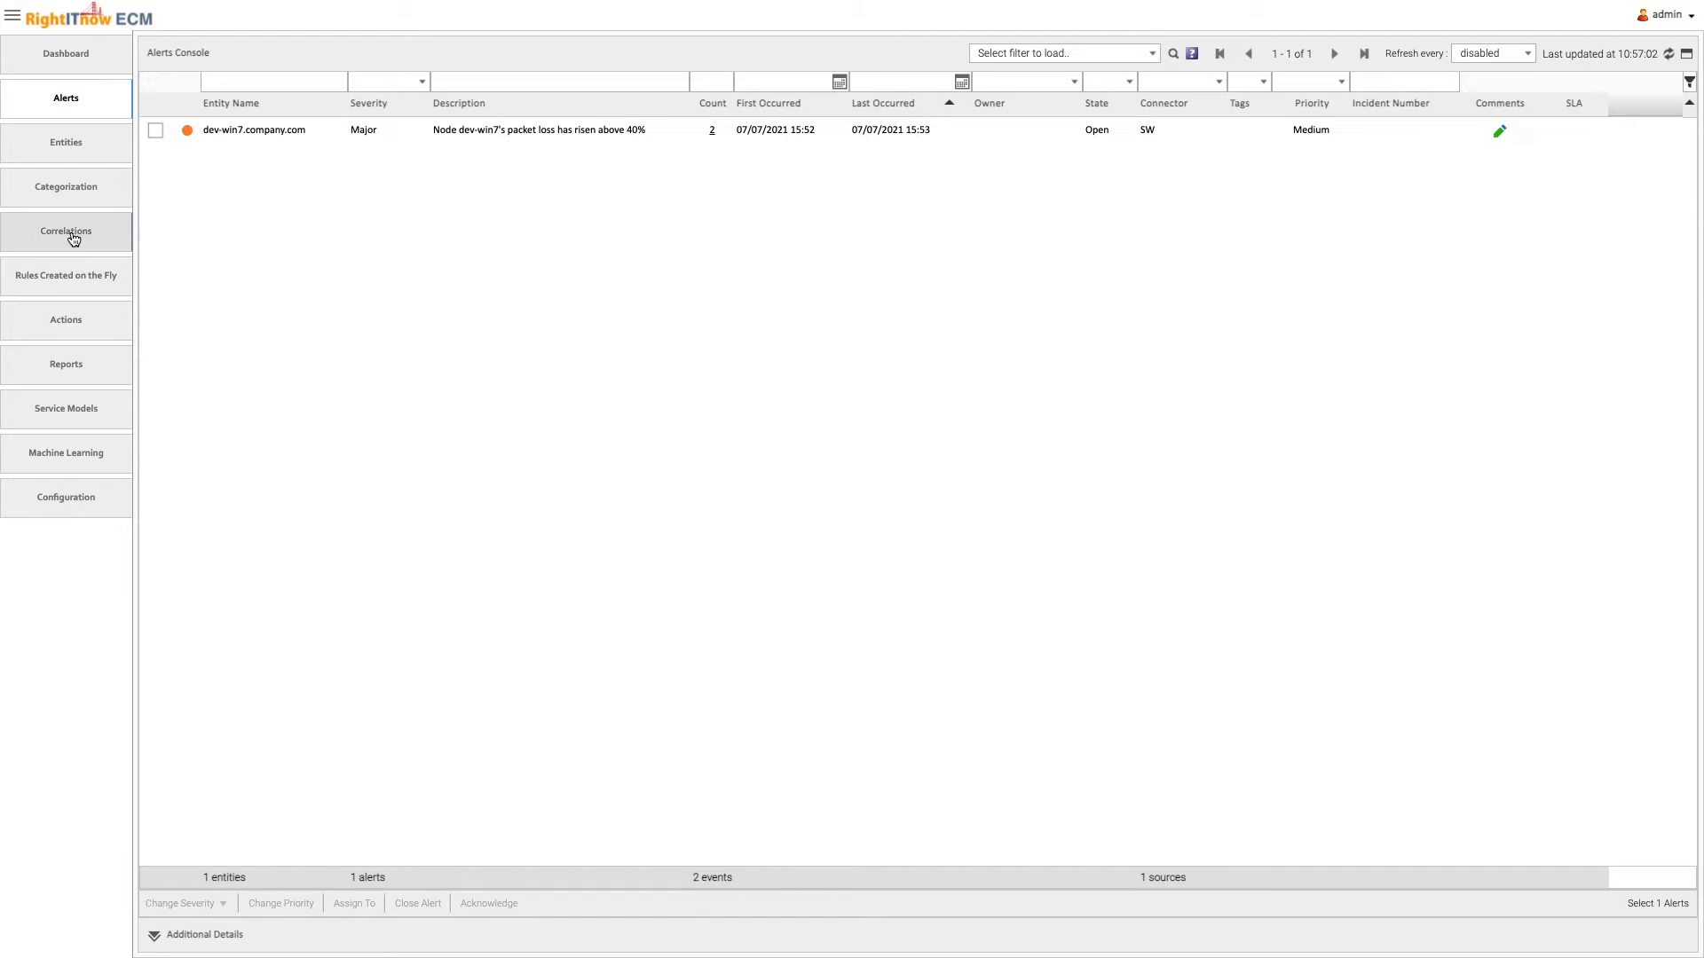
# Create a Tag correlation rule named "Networking Tag" with the description "Tag all packet alerts with networking"
pyautogui.click(74, 237)
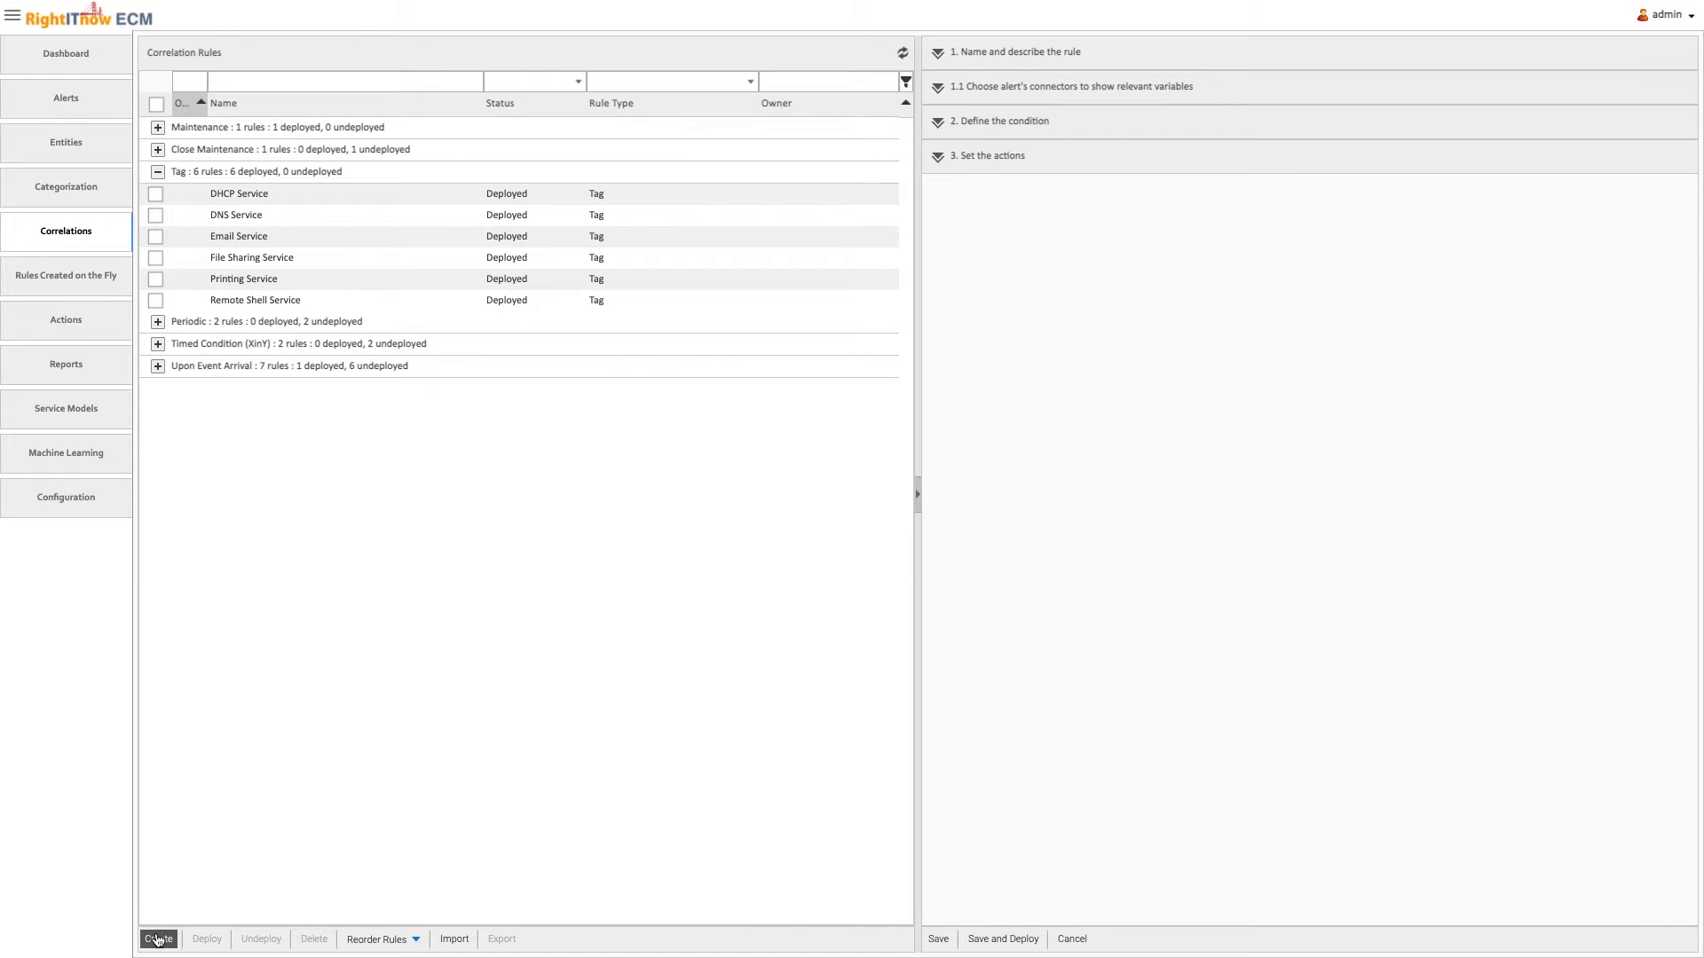
pyautogui.click(158, 939)
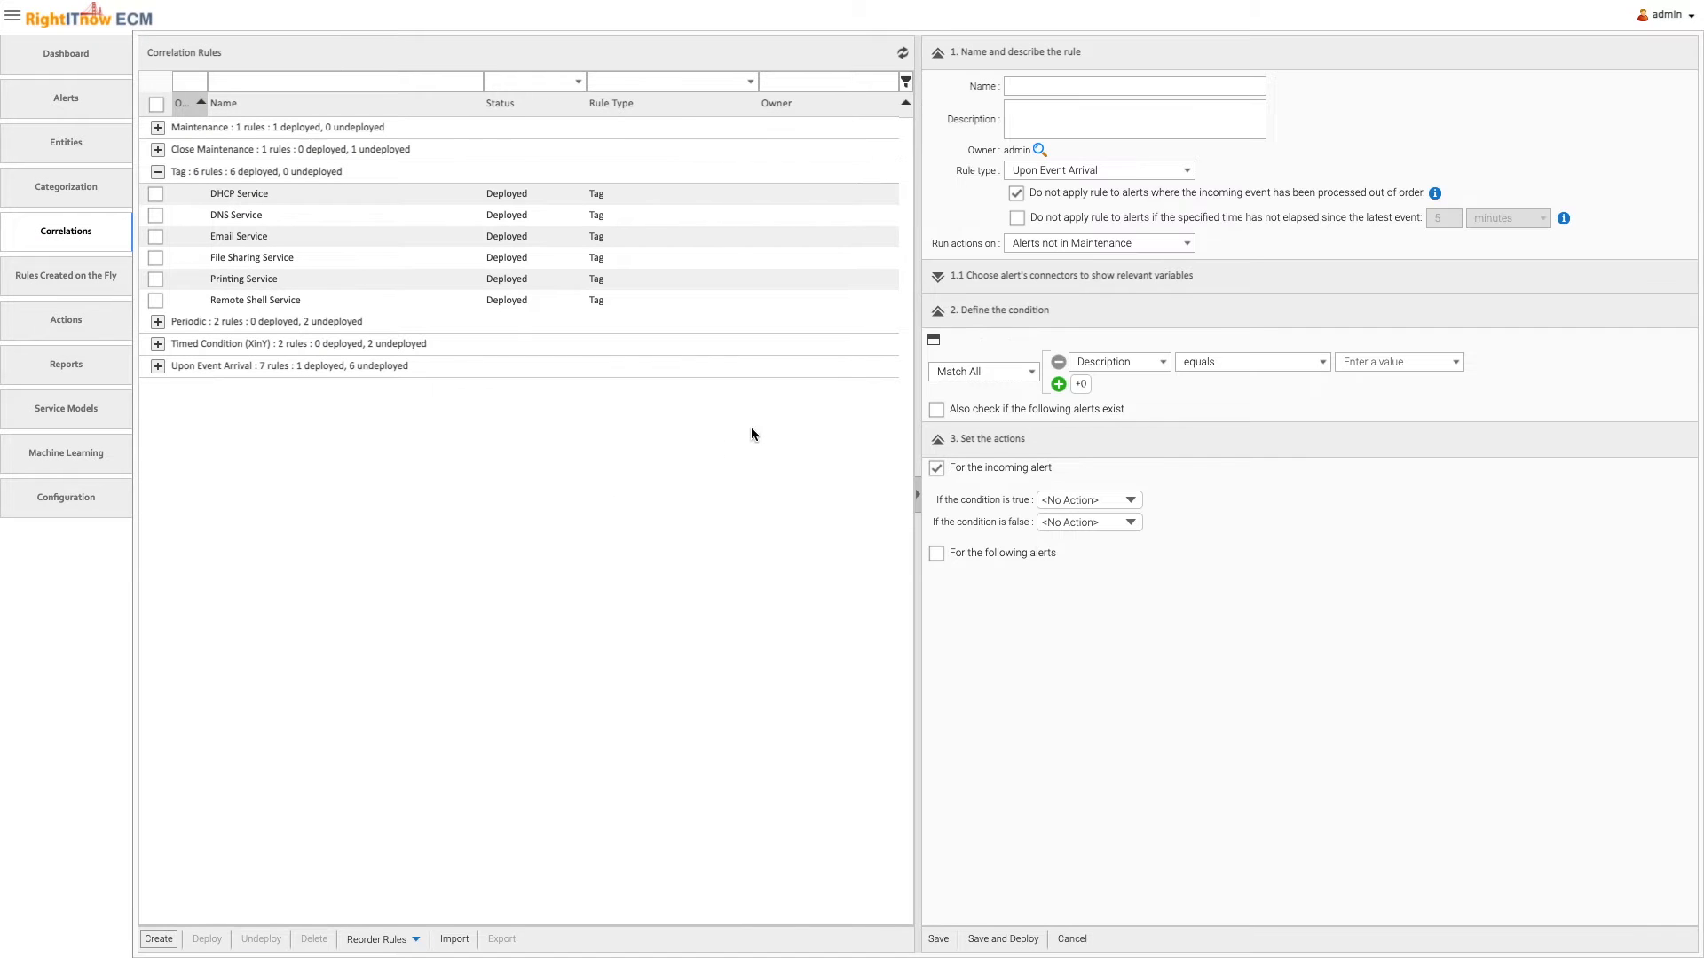
pyautogui.click(1019, 171)
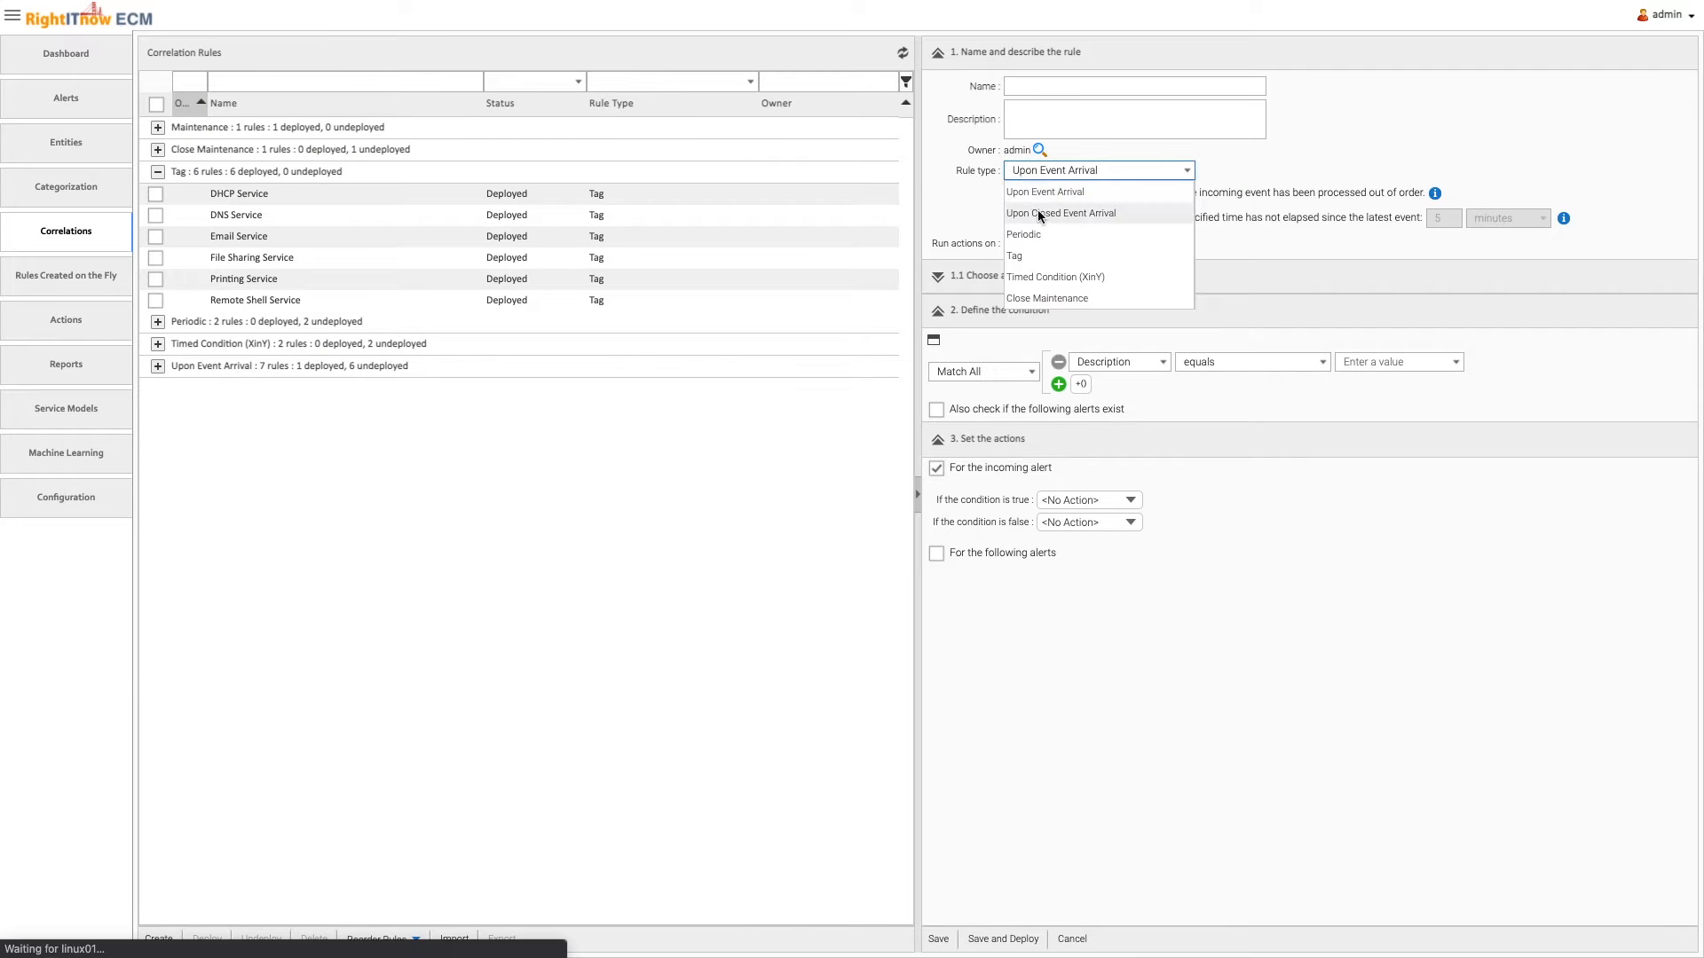
pyautogui.click(1020, 255)
pyautogui.click(1031, 87)
pyautogui.write('Networking Tag')
pyautogui.click(1031, 116)
pyautogui.write('Tag all packet alerts with networking')
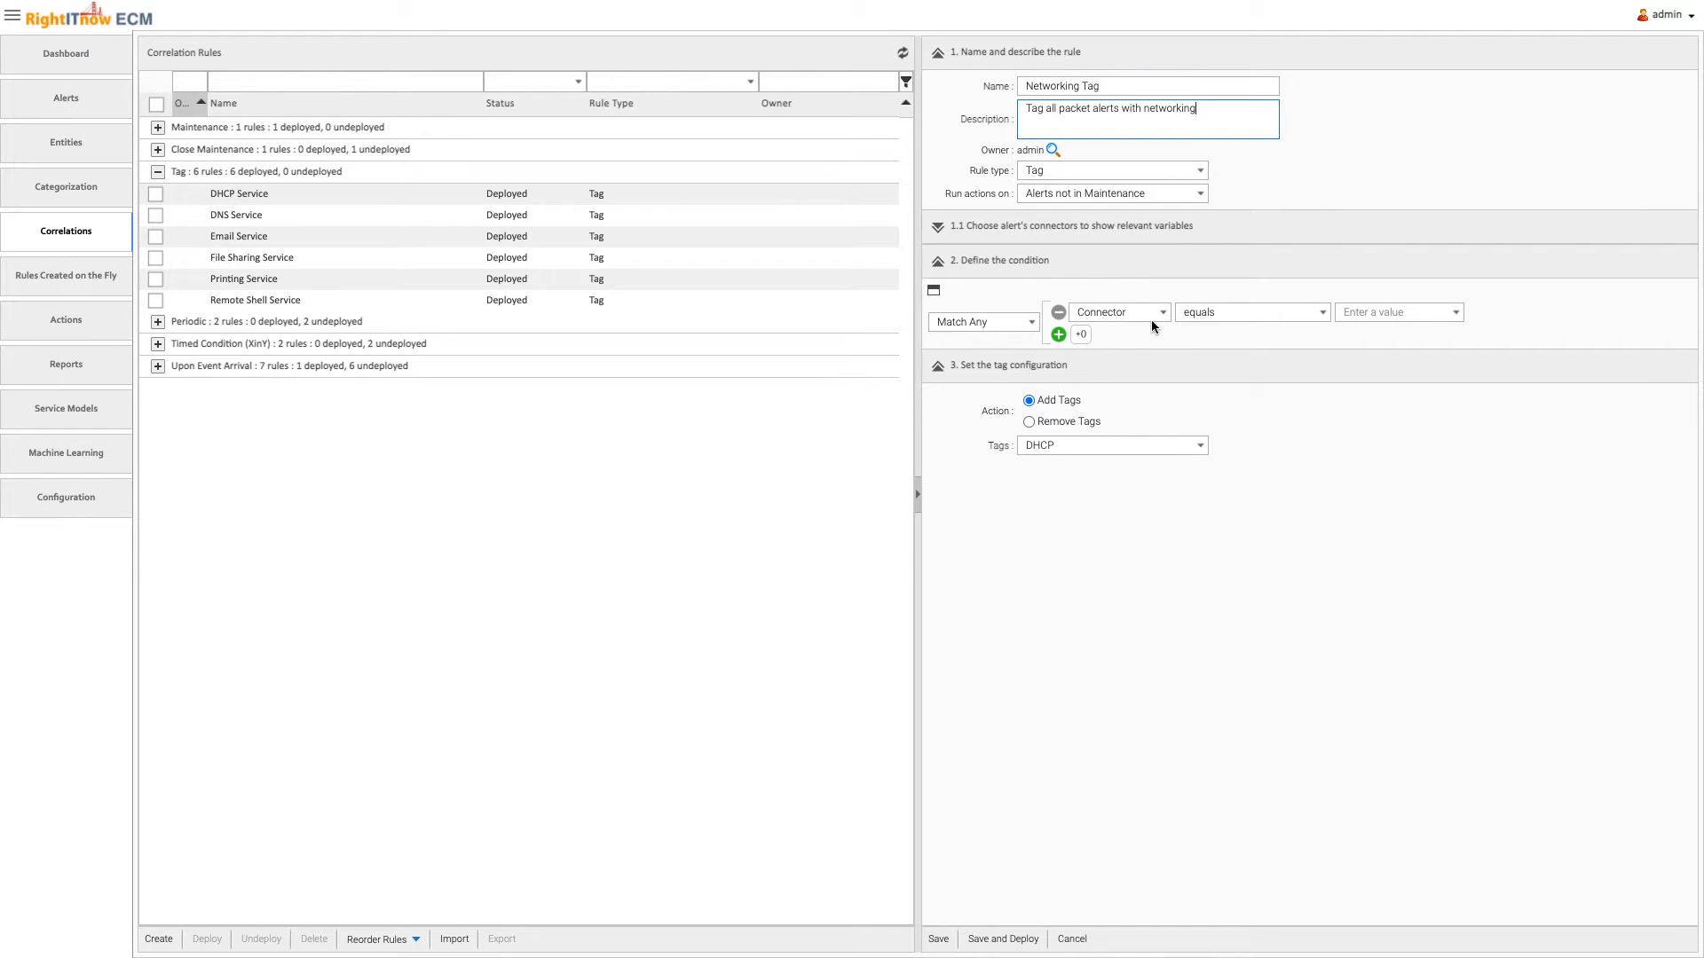
# Define the tag rule's condition as Description contains "packet"
pyautogui.click(1150, 317)
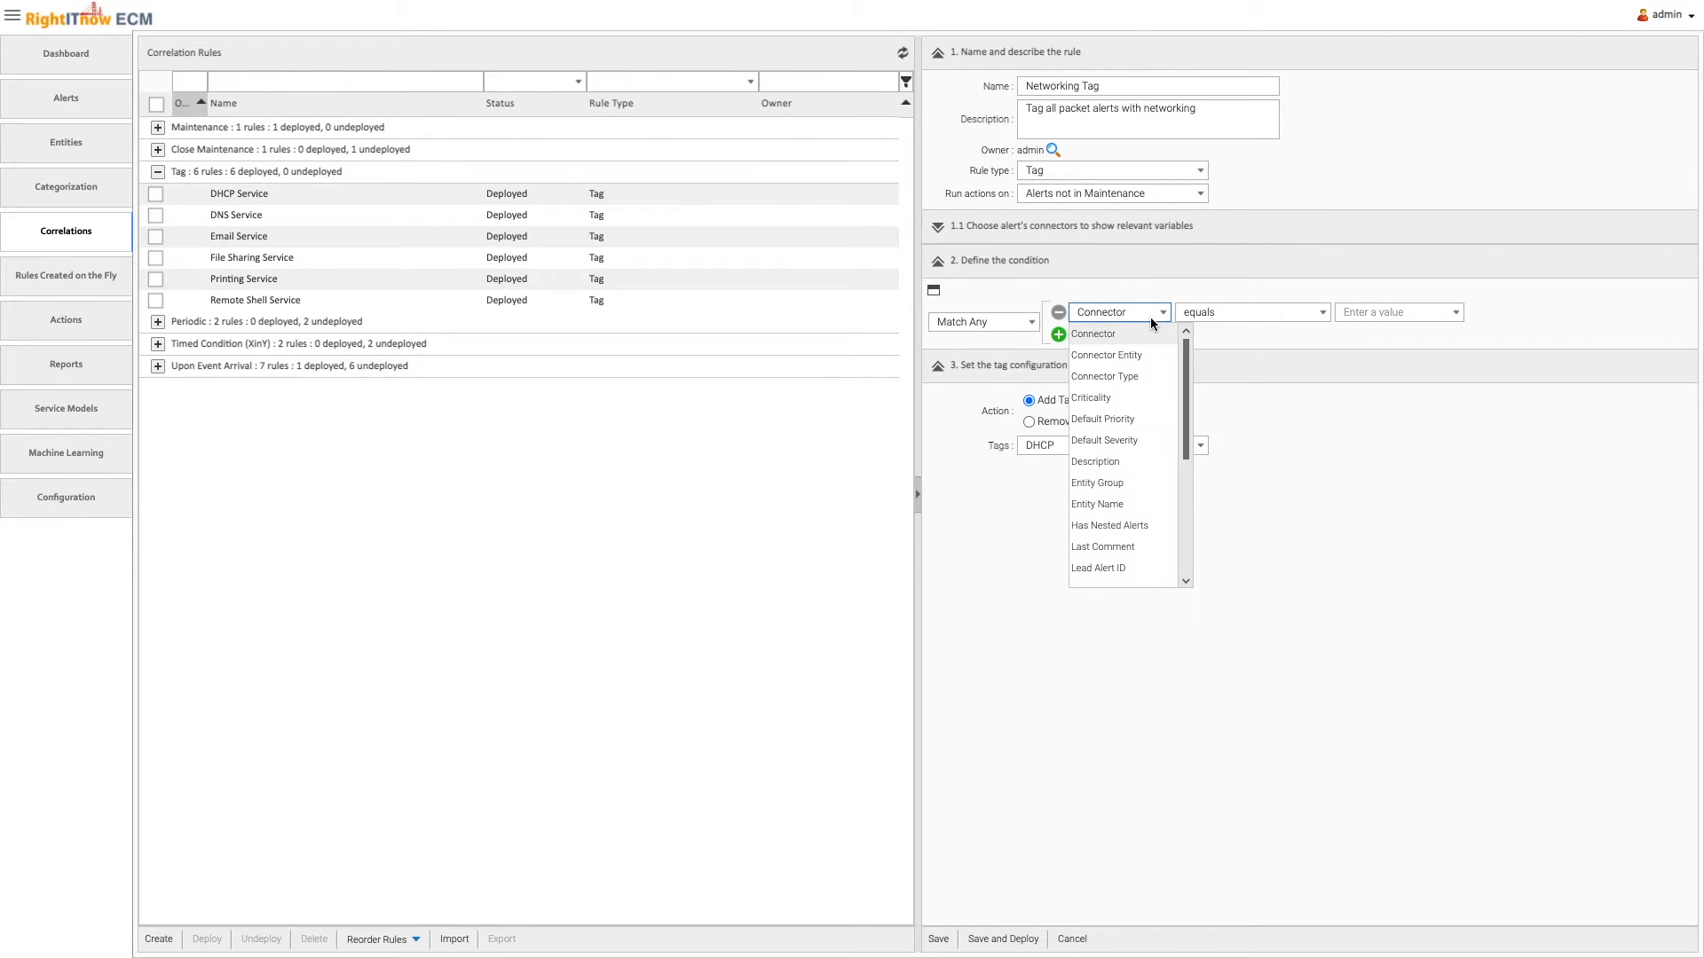
pyautogui.click(1126, 472)
pyautogui.click(1362, 313)
pyautogui.write('packet')
# Replace the DHCP tag with Networking, and save and deploy the tag rule
pyautogui.click(1111, 441)
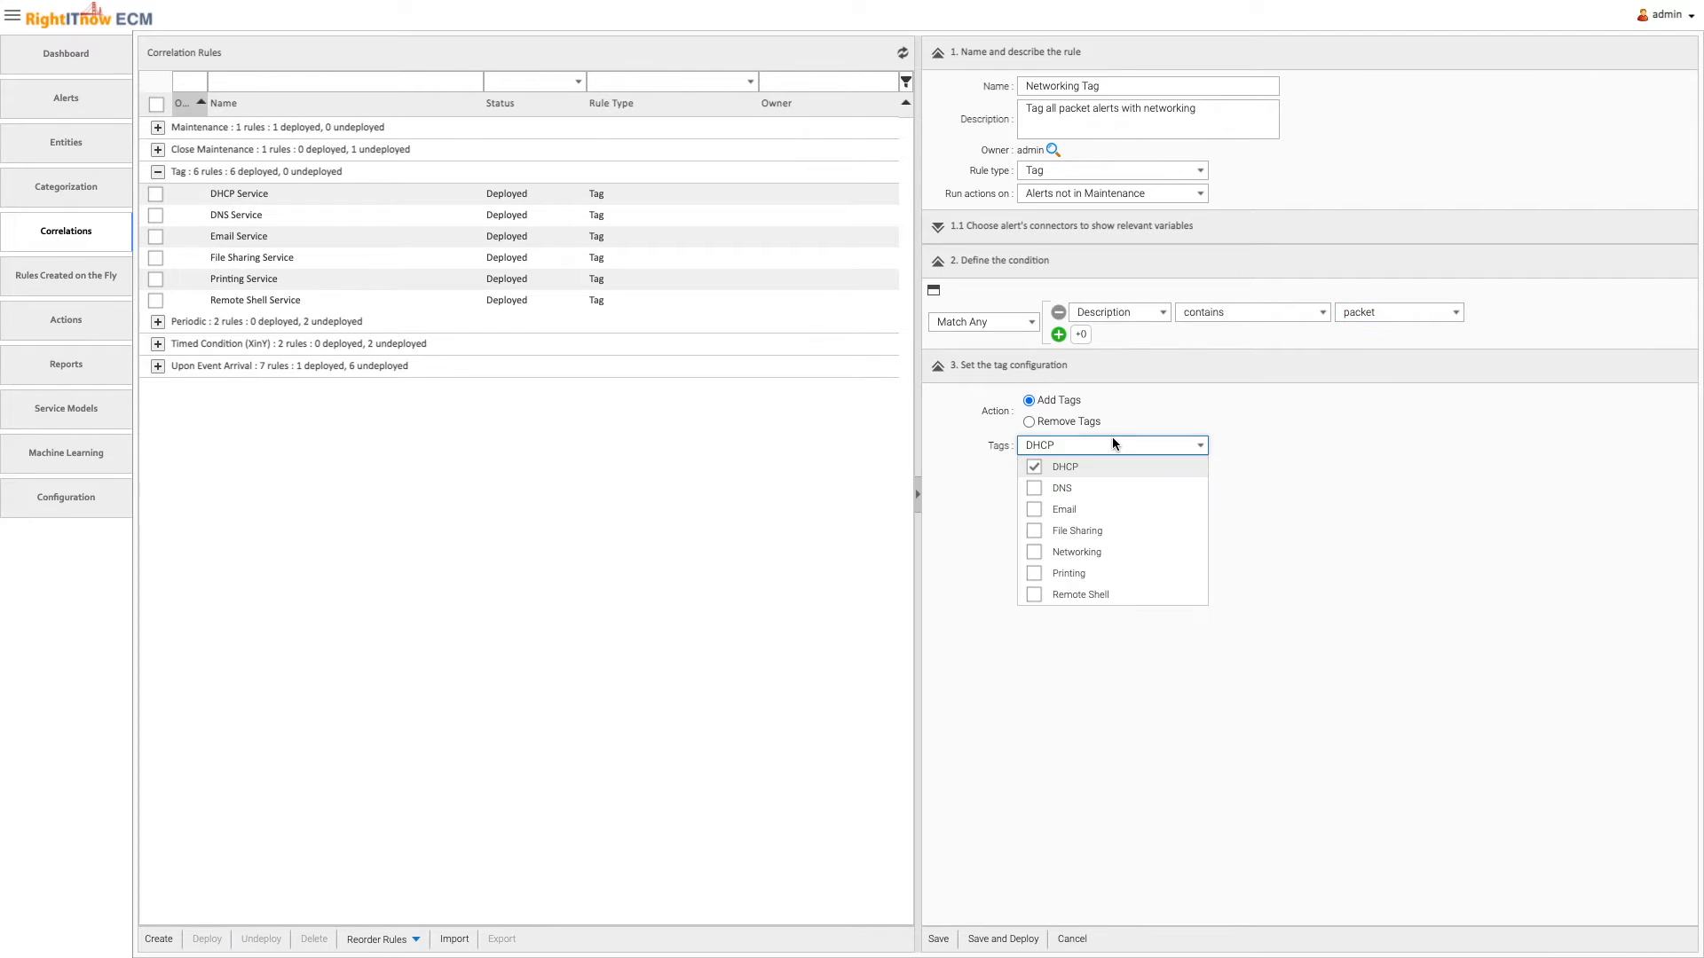
pyautogui.click(1034, 467)
pyautogui.click(1034, 552)
pyautogui.click(1355, 611)
pyautogui.click(1002, 938)
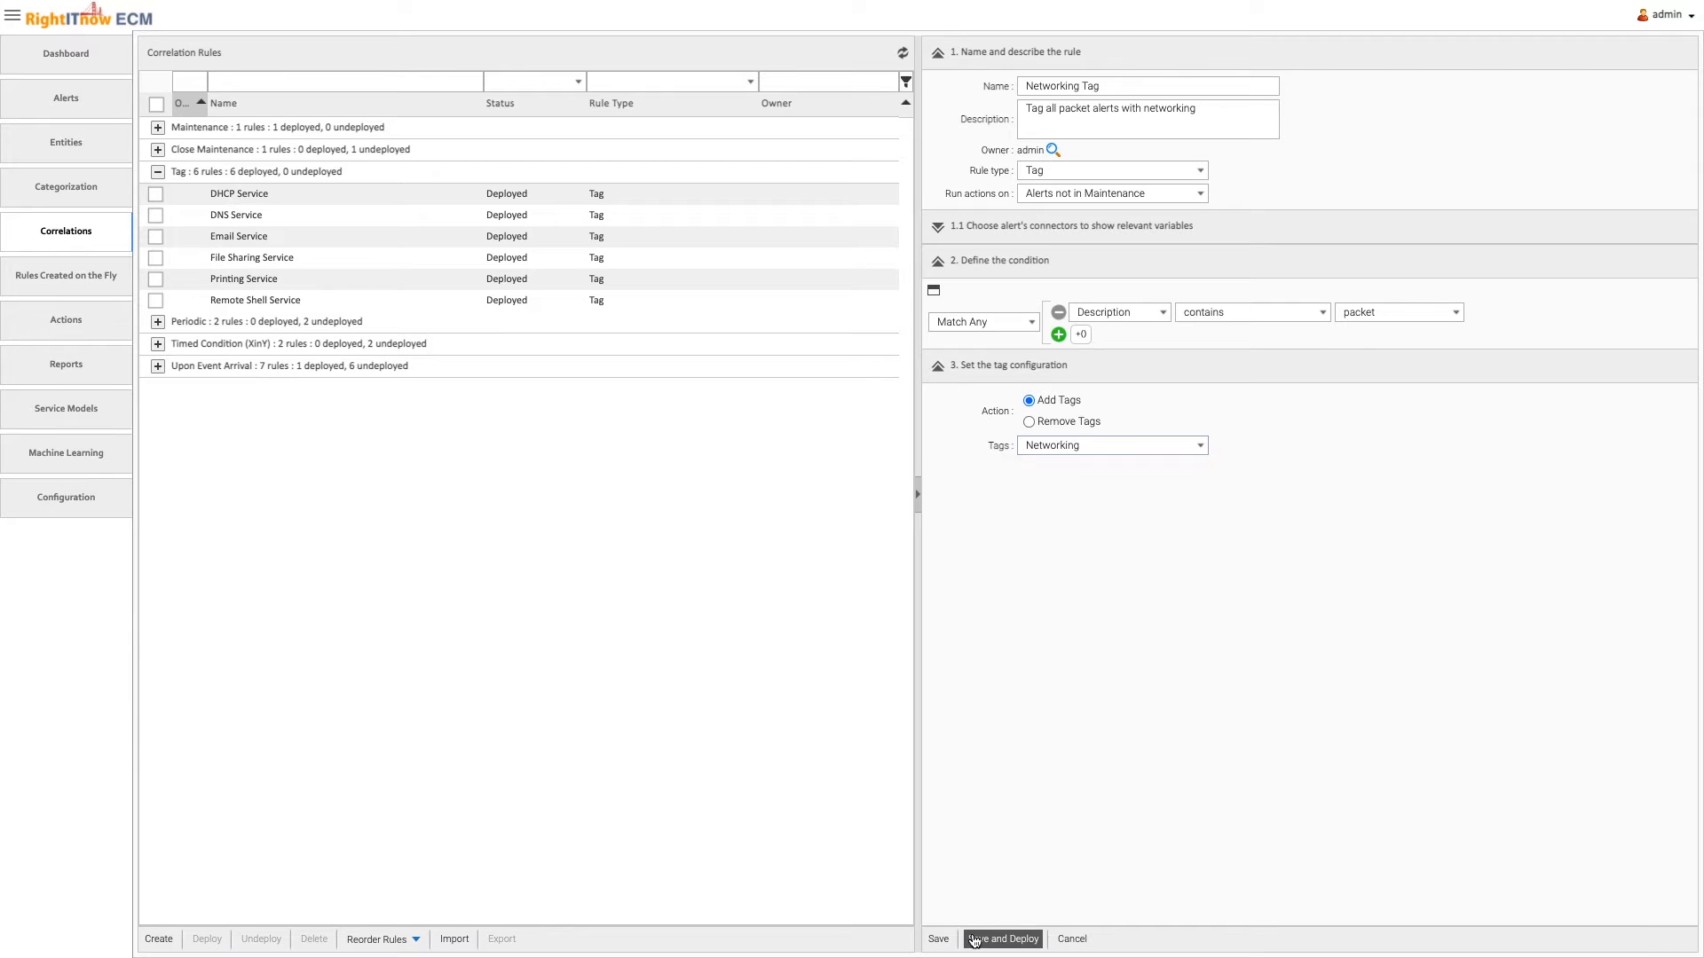
# Create a Timed Condition (XinY) rule "Critical Packet Loss Alerts", described as "Packet Loss alert is critical when it occurs at least 5 times in 2 minutes"
pyautogui.click(158, 365)
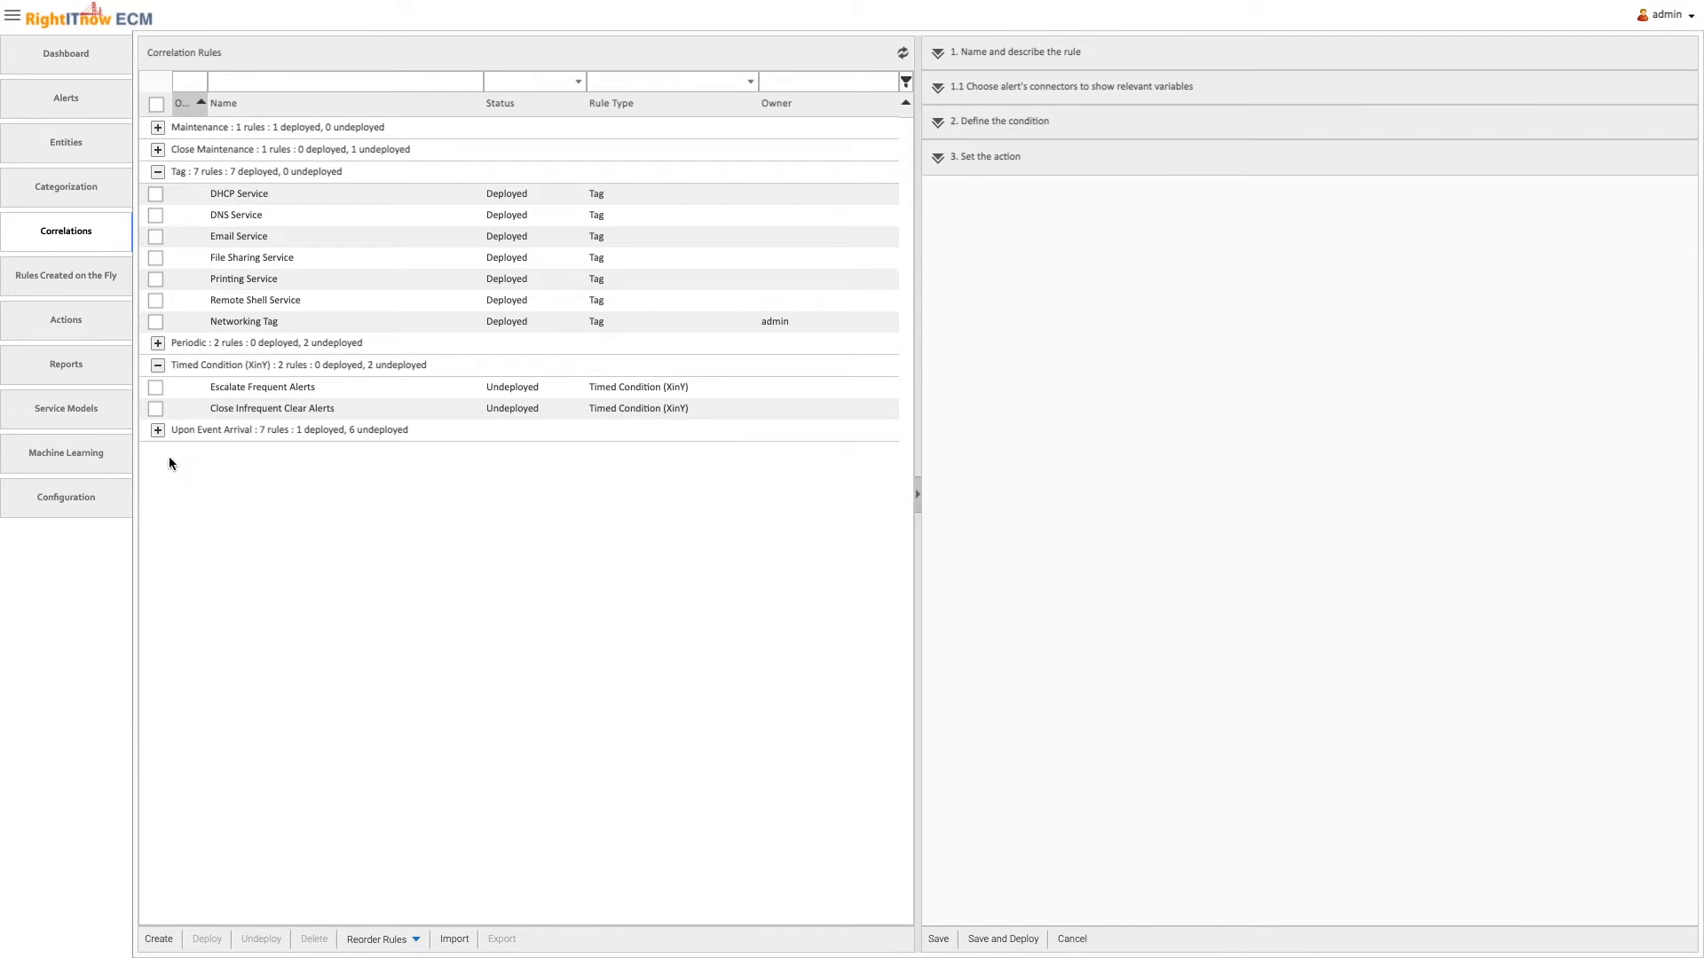
pyautogui.click(158, 939)
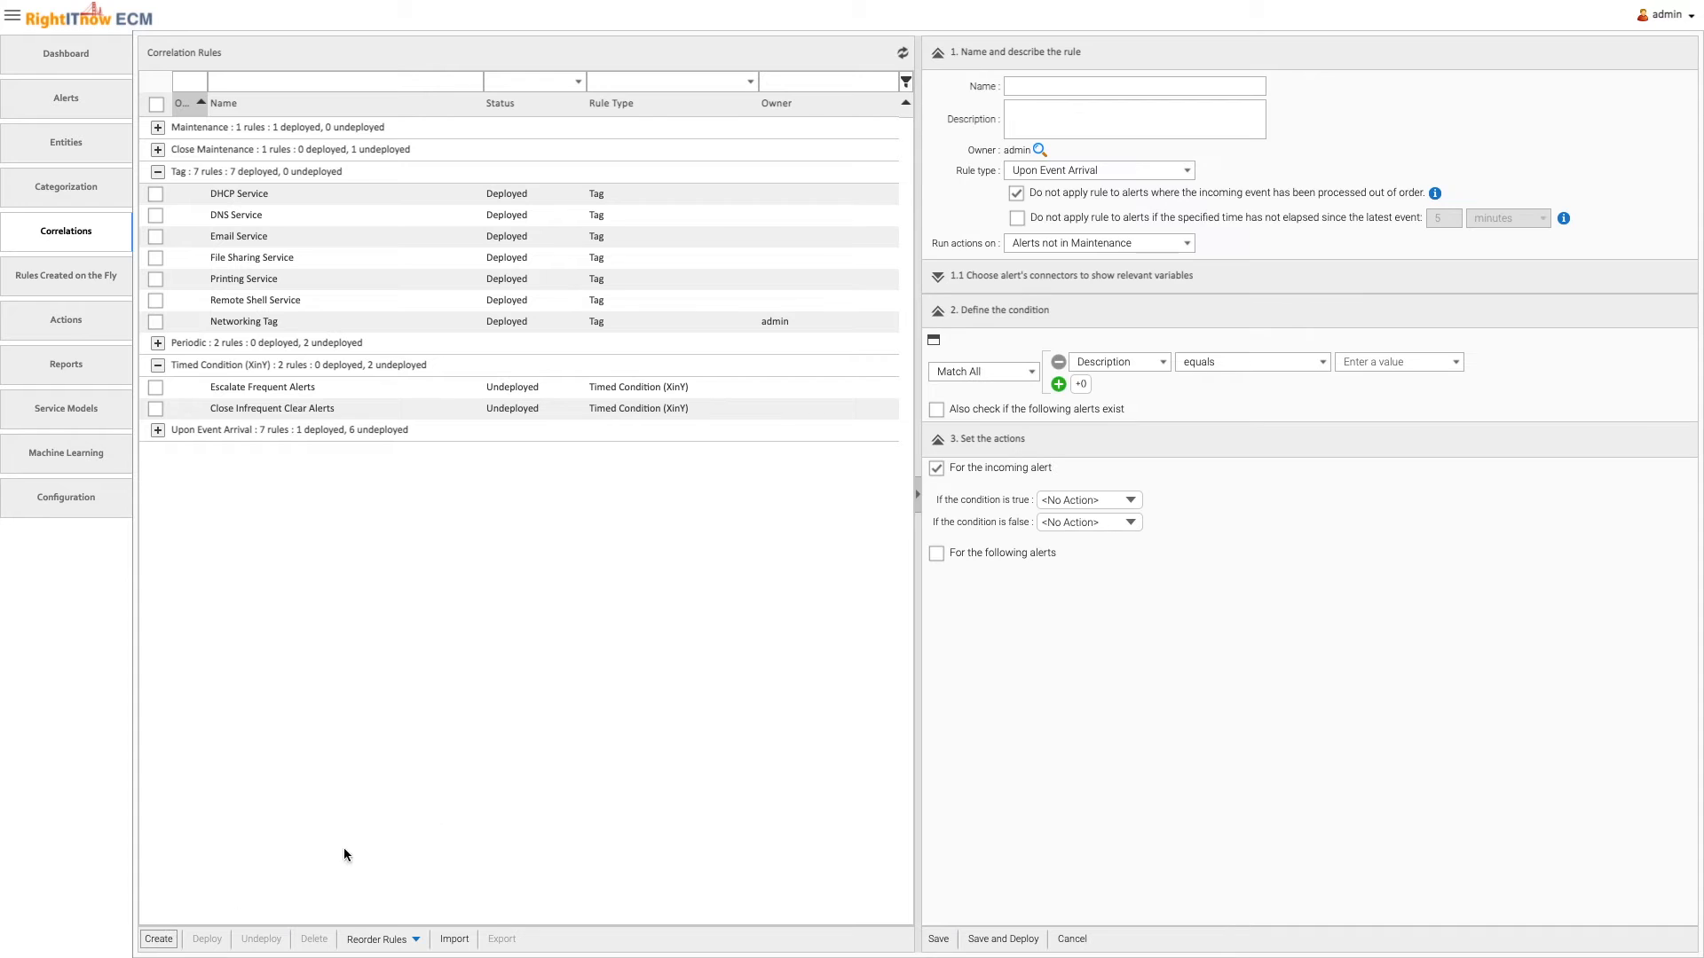
pyautogui.click(1021, 173)
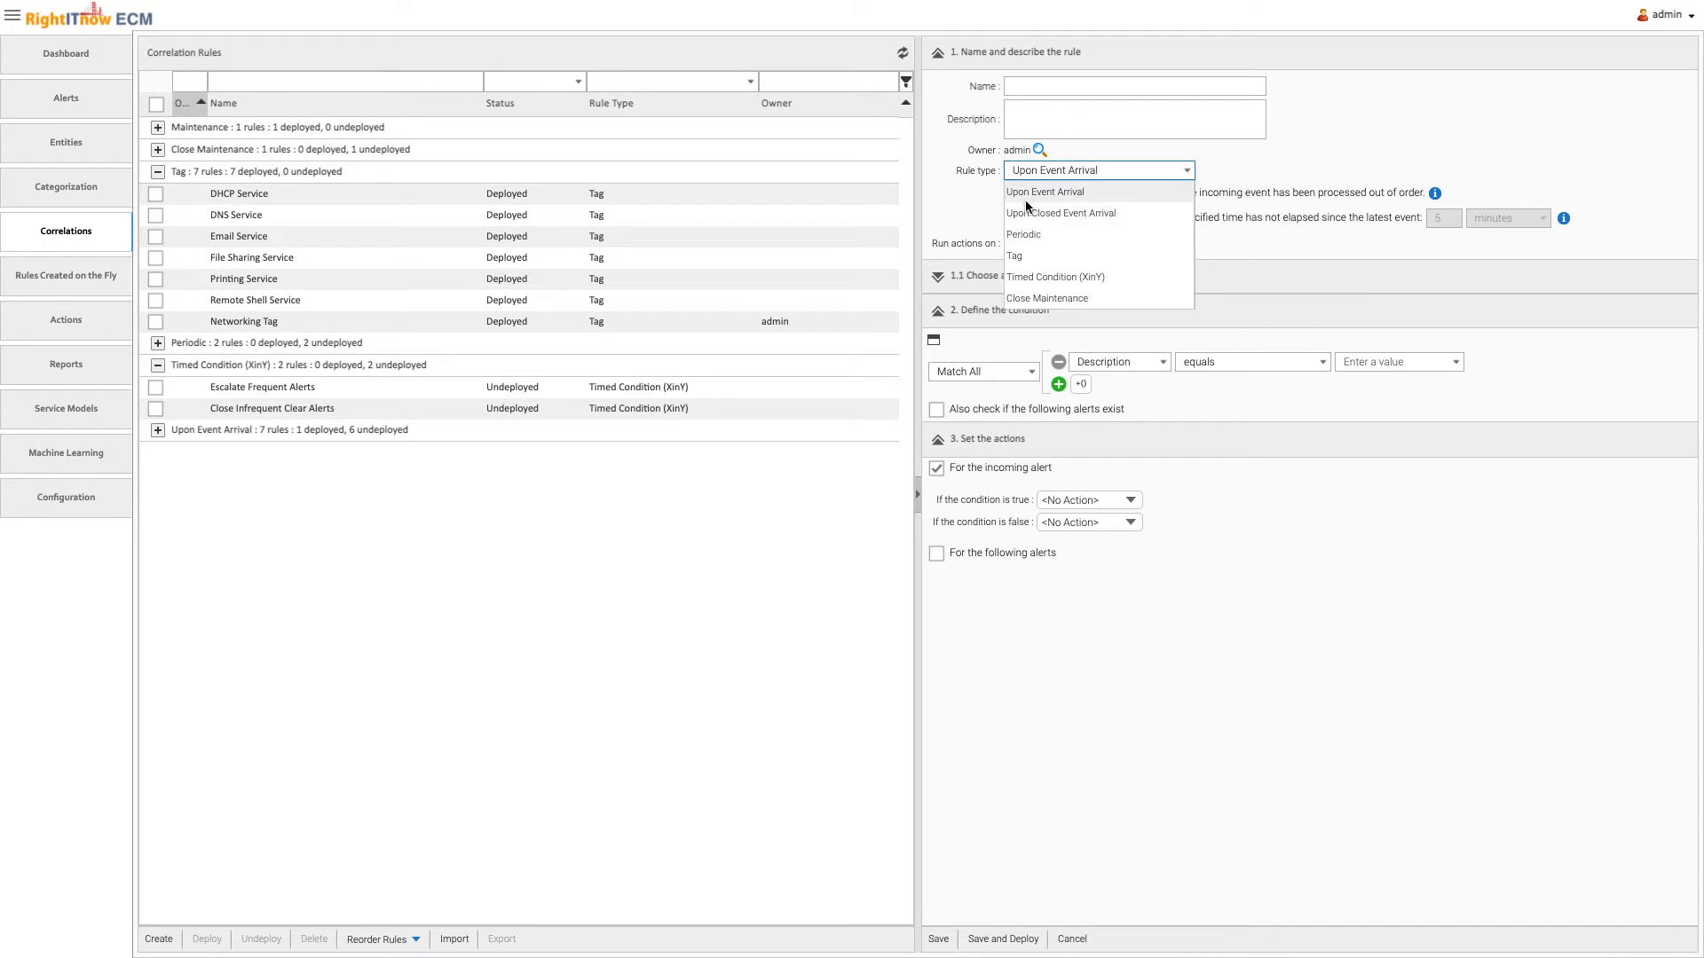
pyautogui.click(1057, 278)
pyautogui.click(1056, 85)
pyautogui.write('Critical Packet Loss Alerts')
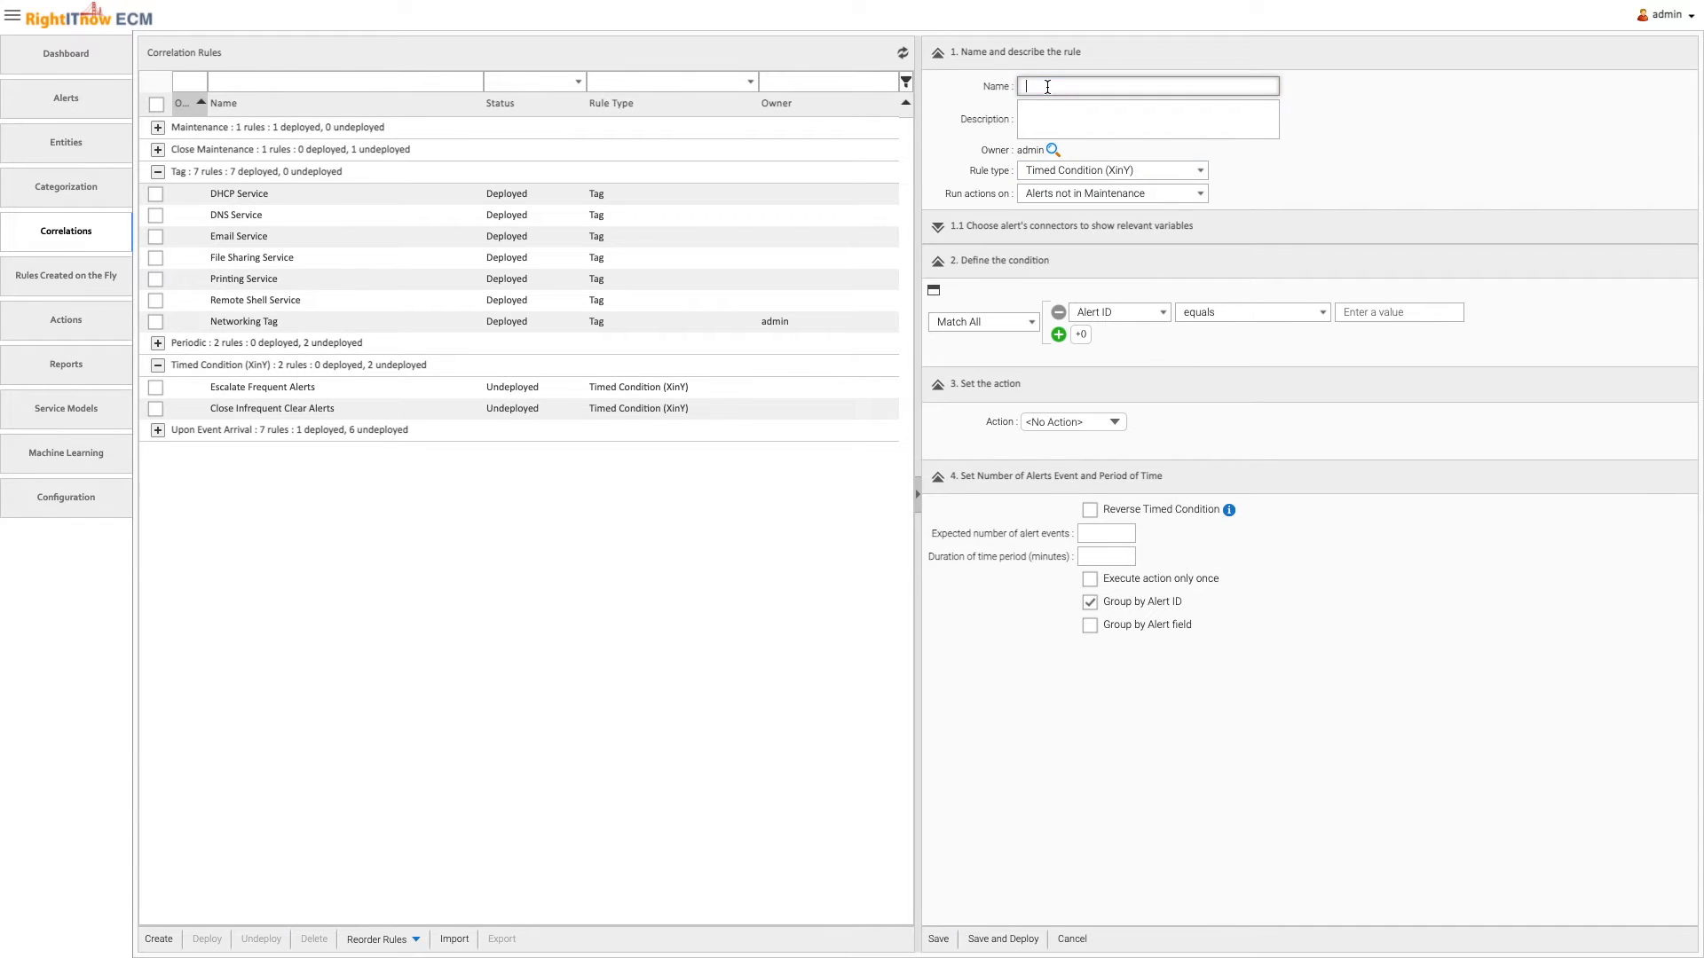
pyautogui.click(1057, 114)
pyautogui.write('Packet Loss alert is critical when it occurs at least 5 times in 2 minutes')
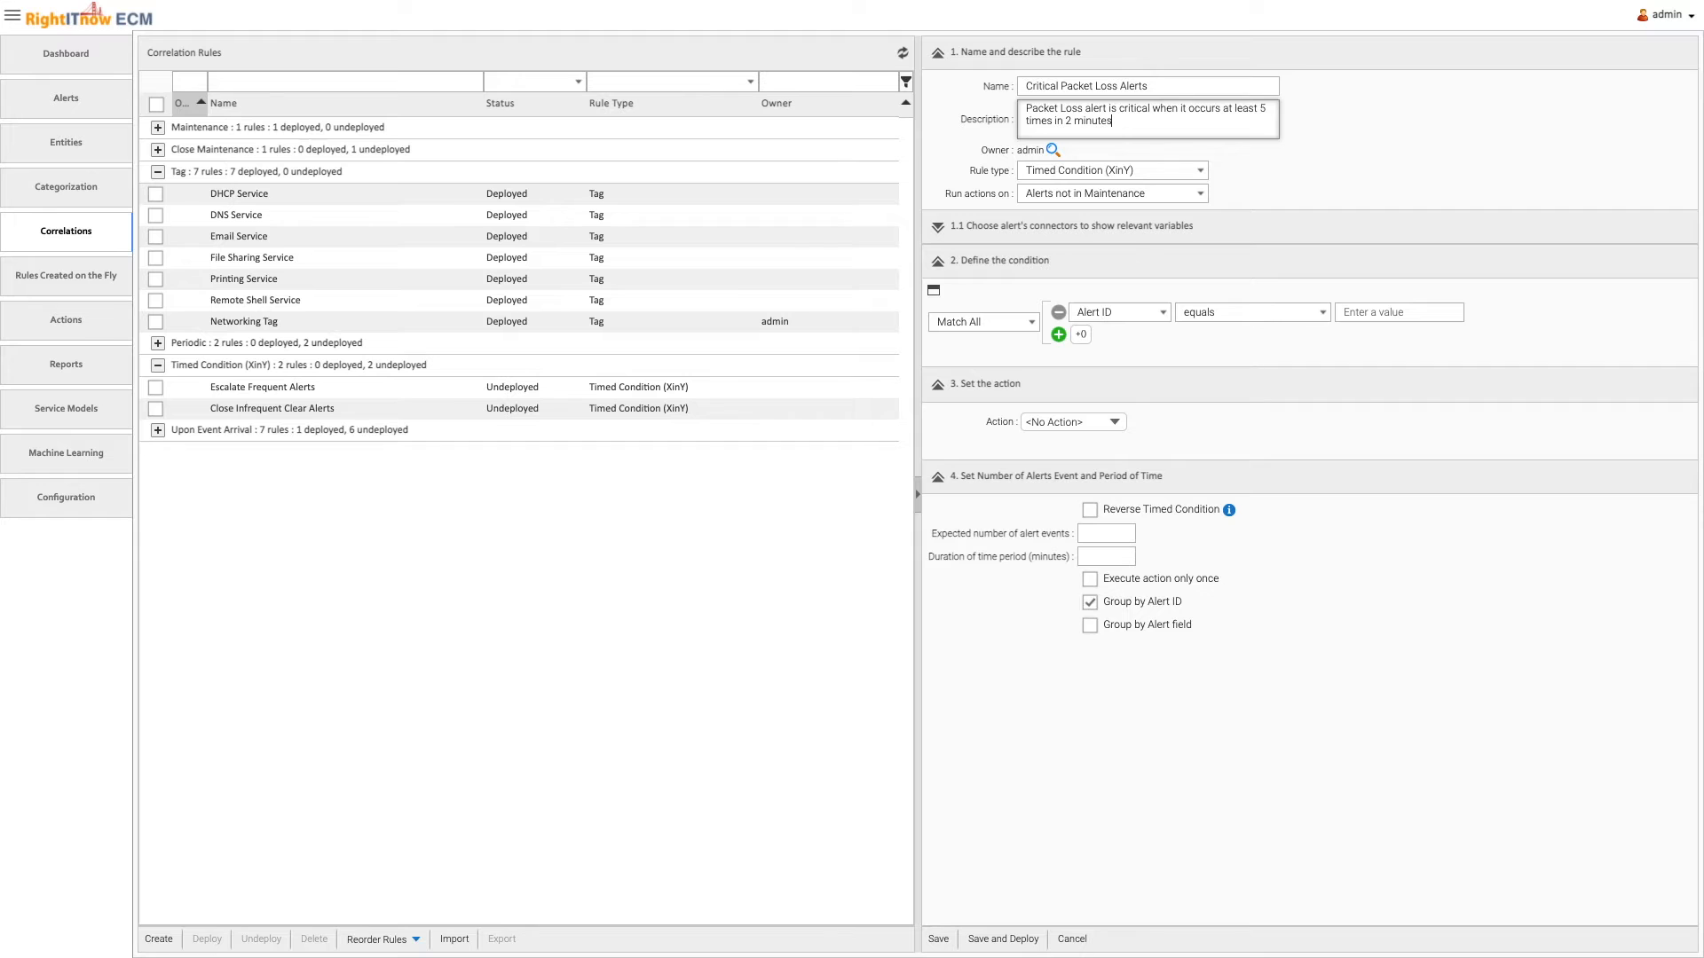
# Define the timed rule's condition as Description contains "packet"
pyautogui.click(1093, 313)
pyautogui.click(1096, 483)
pyautogui.click(1371, 312)
pyautogui.write('packet')
# Set the action to Set To Critical for 5 alert events within 2 minutes, and save and deploy the timed rule
pyautogui.click(1110, 421)
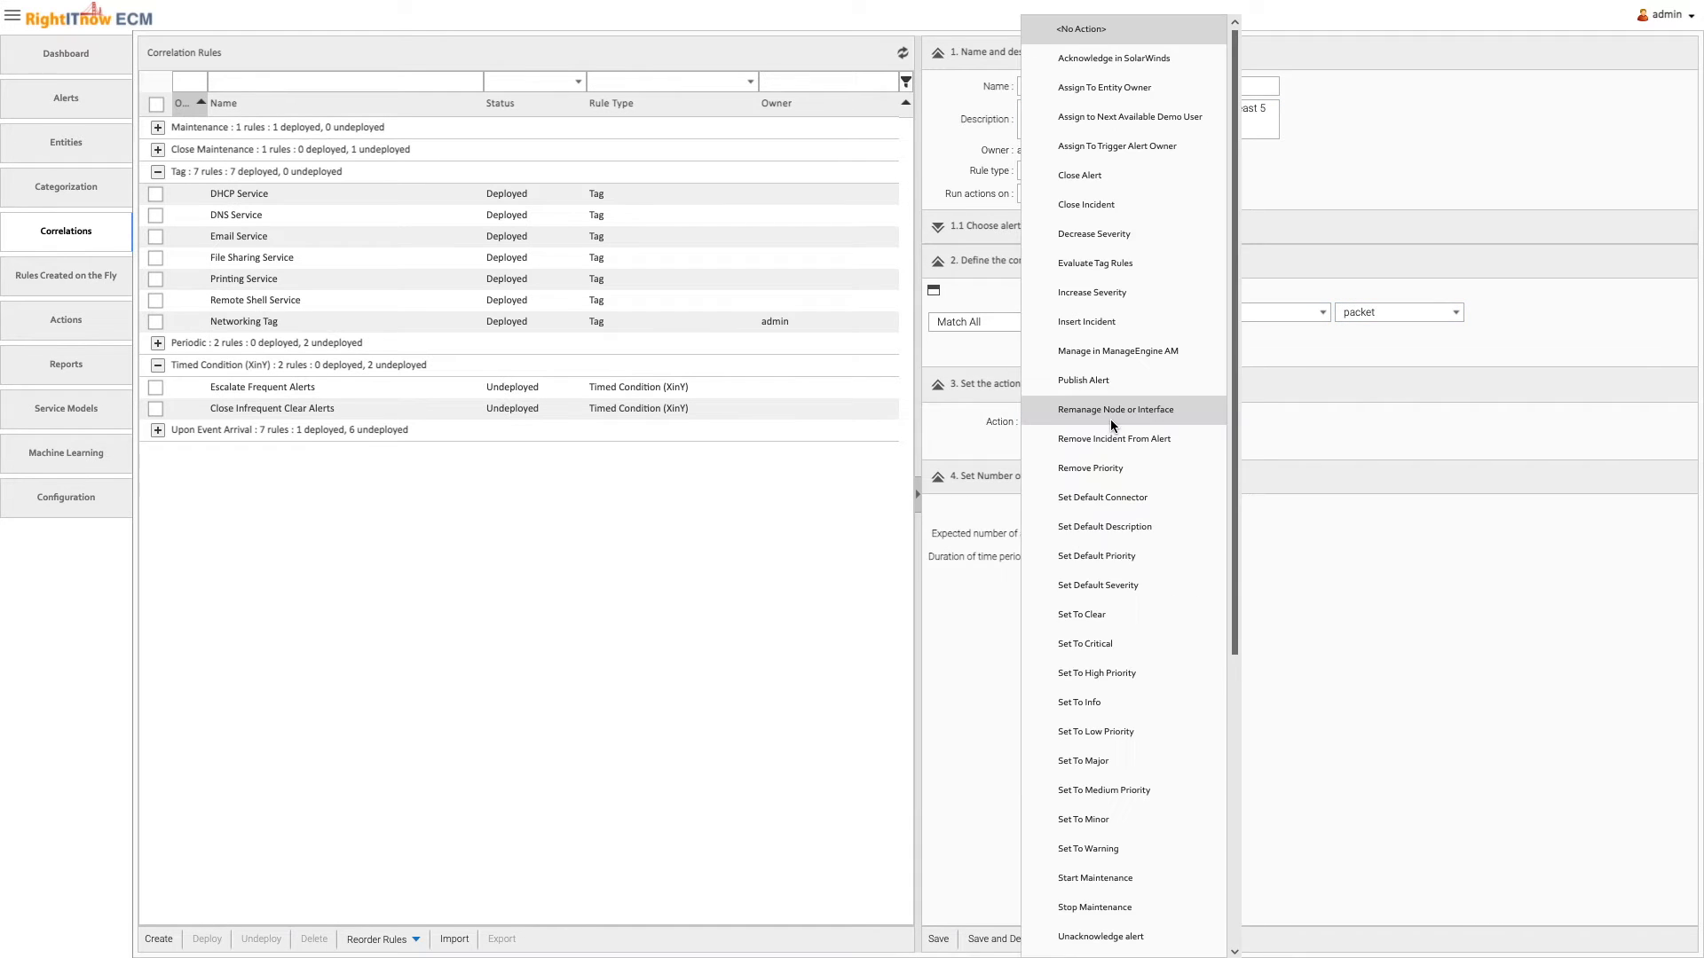
pyautogui.click(1133, 645)
pyautogui.click(1127, 535)
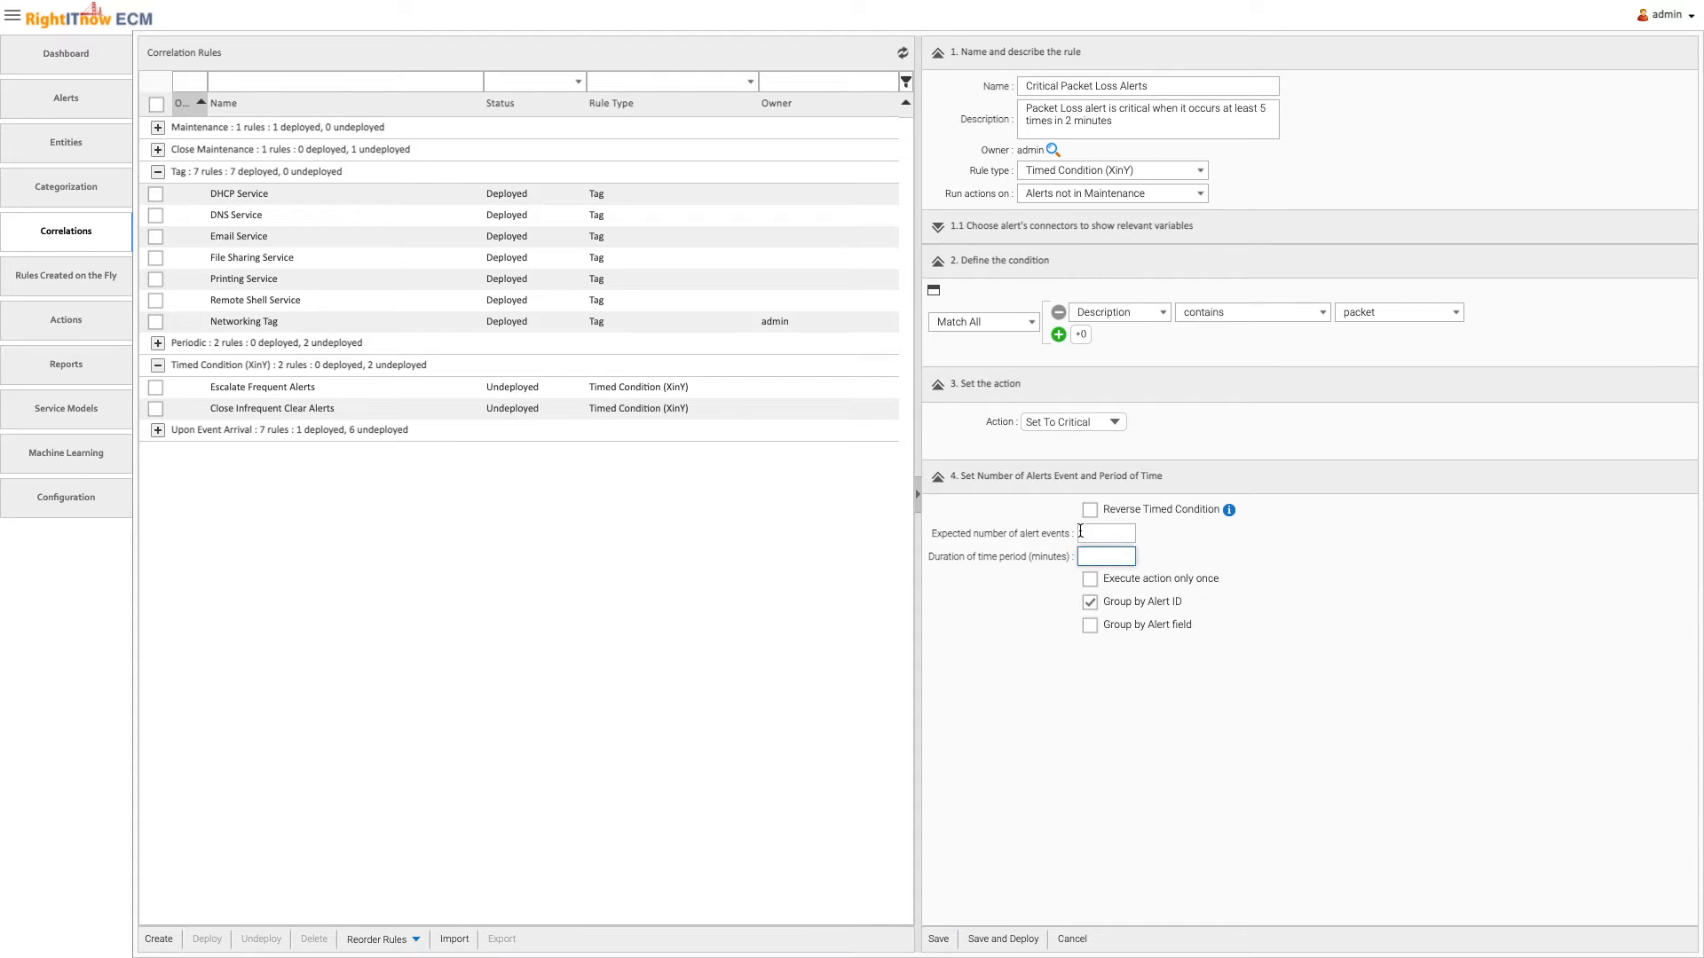
pyautogui.press('Tab')
pyautogui.write('2')
pyautogui.click(1012, 939)
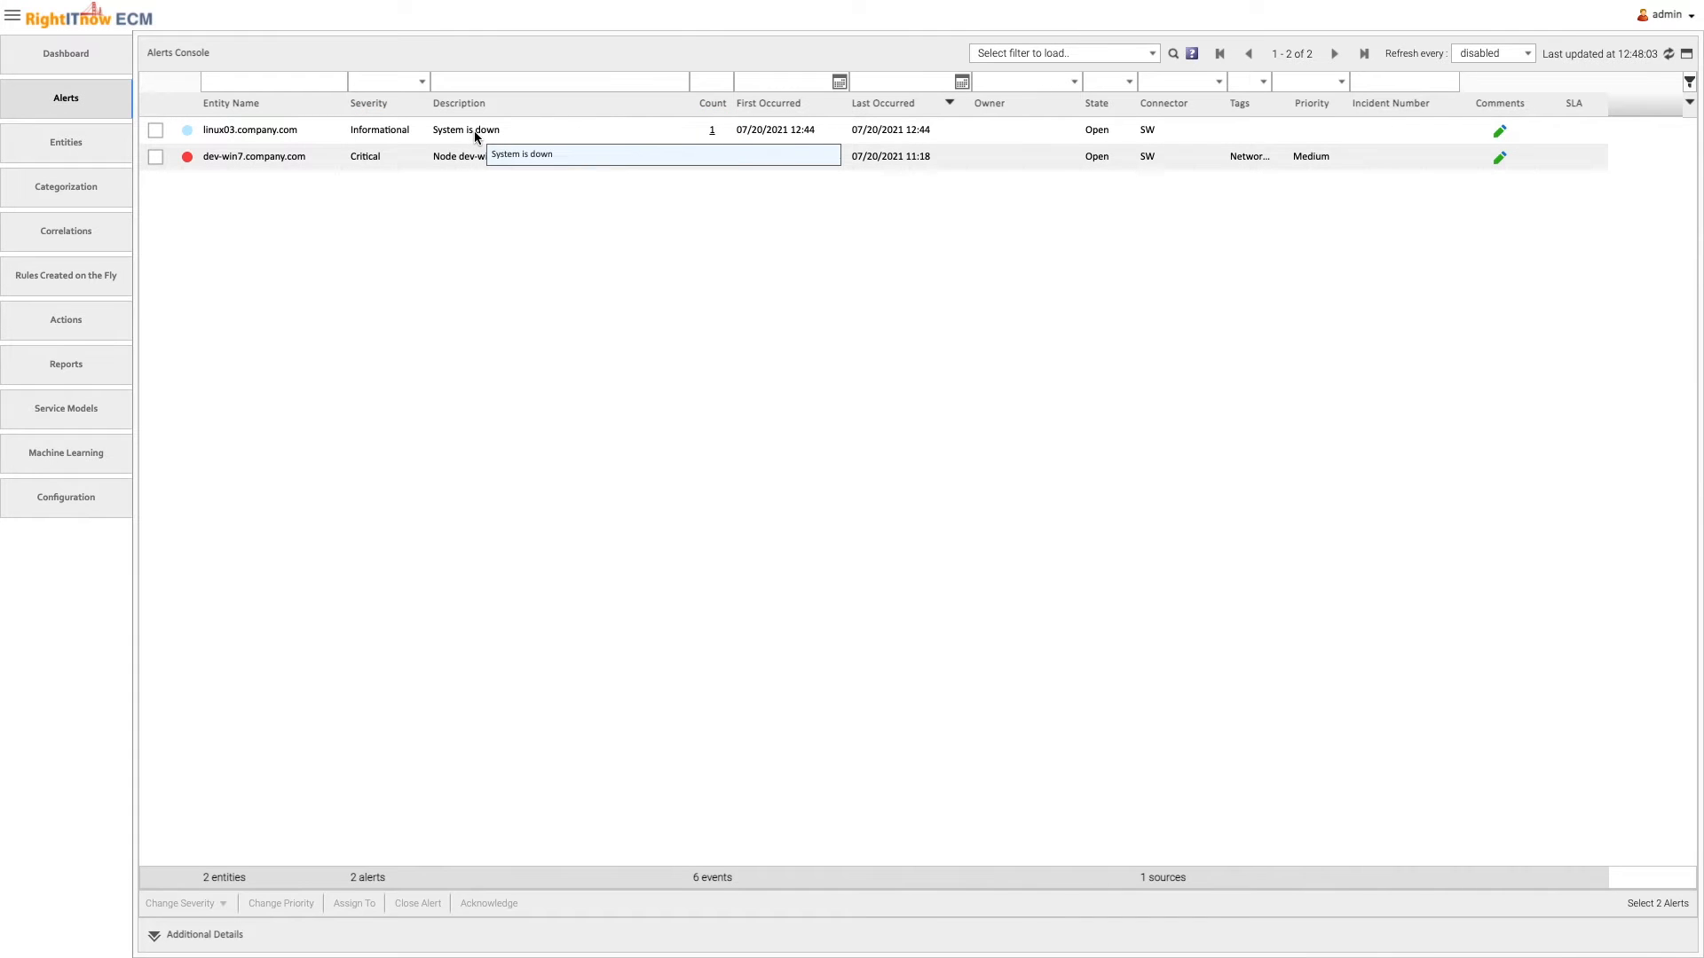
# Create an Upon Event Arrival correlation rule named "System up" with the description "Clear issues when resolved"
pyautogui.click(90, 240)
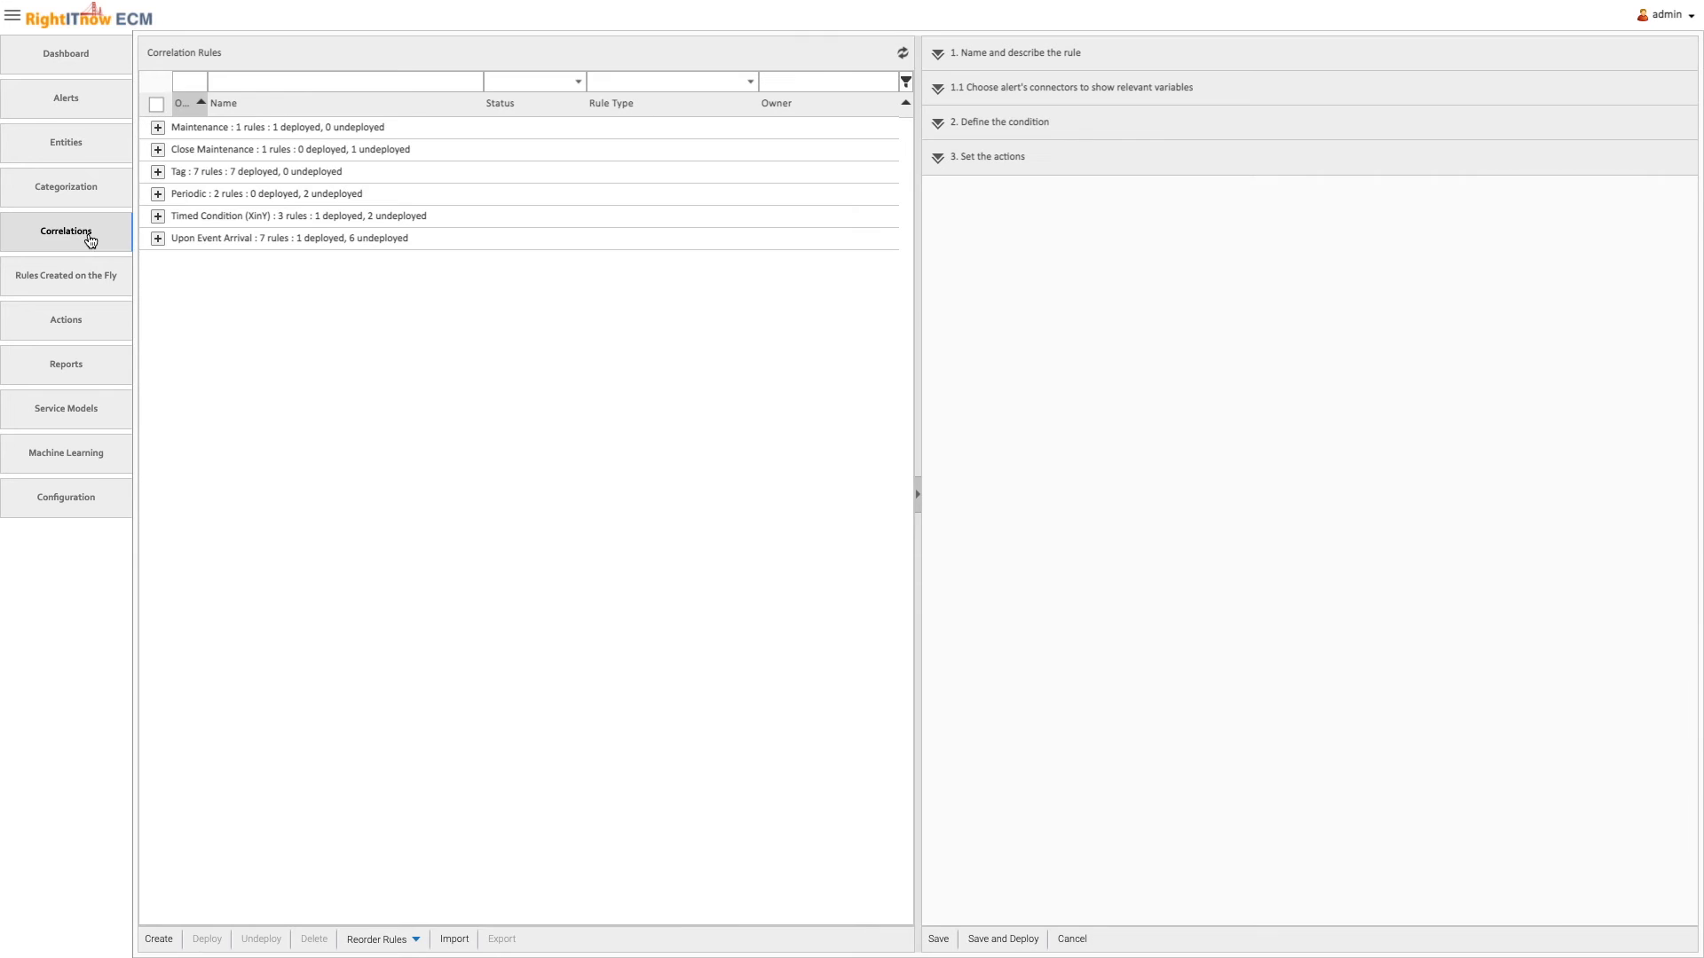
pyautogui.click(157, 238)
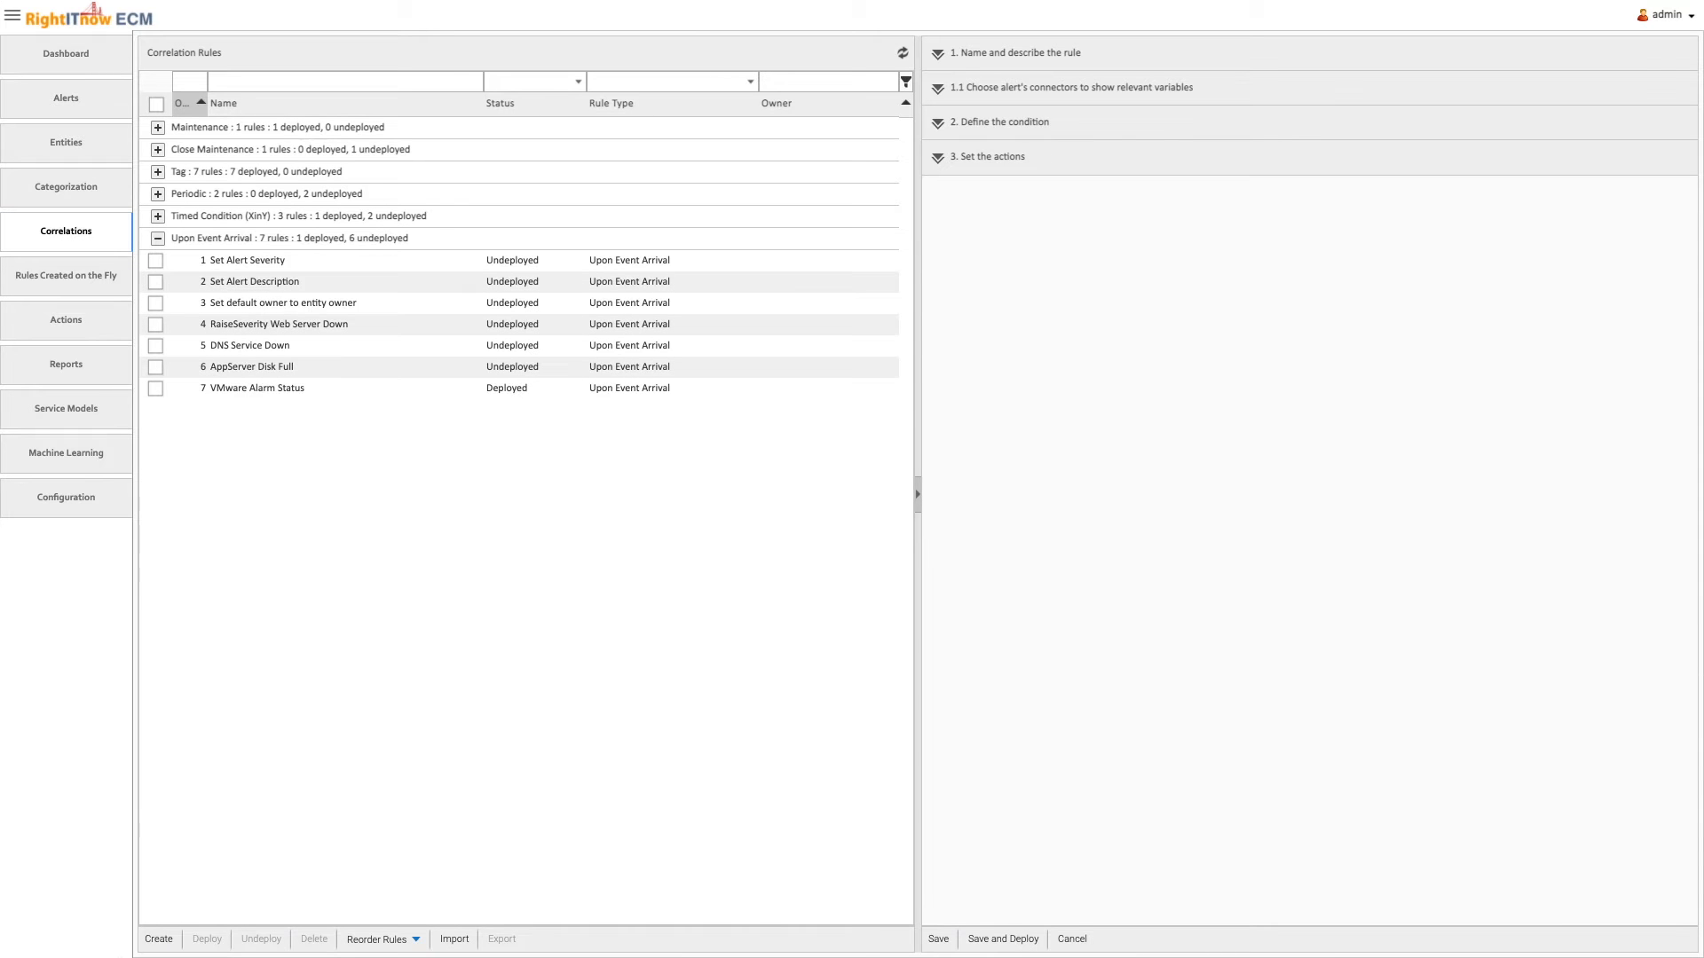
pyautogui.click(160, 942)
pyautogui.click(1085, 85)
pyautogui.write('System up')
pyautogui.click(1190, 118)
pyautogui.write('Clear issues when resolved')
# Define the incoming alert condition of the System up rule as Description contains "is up"
pyautogui.click(1346, 365)
pyautogui.click(1313, 362)
pyautogui.click(1292, 417)
pyautogui.click(1384, 362)
pyautogui.write('is up')
# Also check for existing alerts whose Description contains "is down"
pyautogui.click(1097, 412)
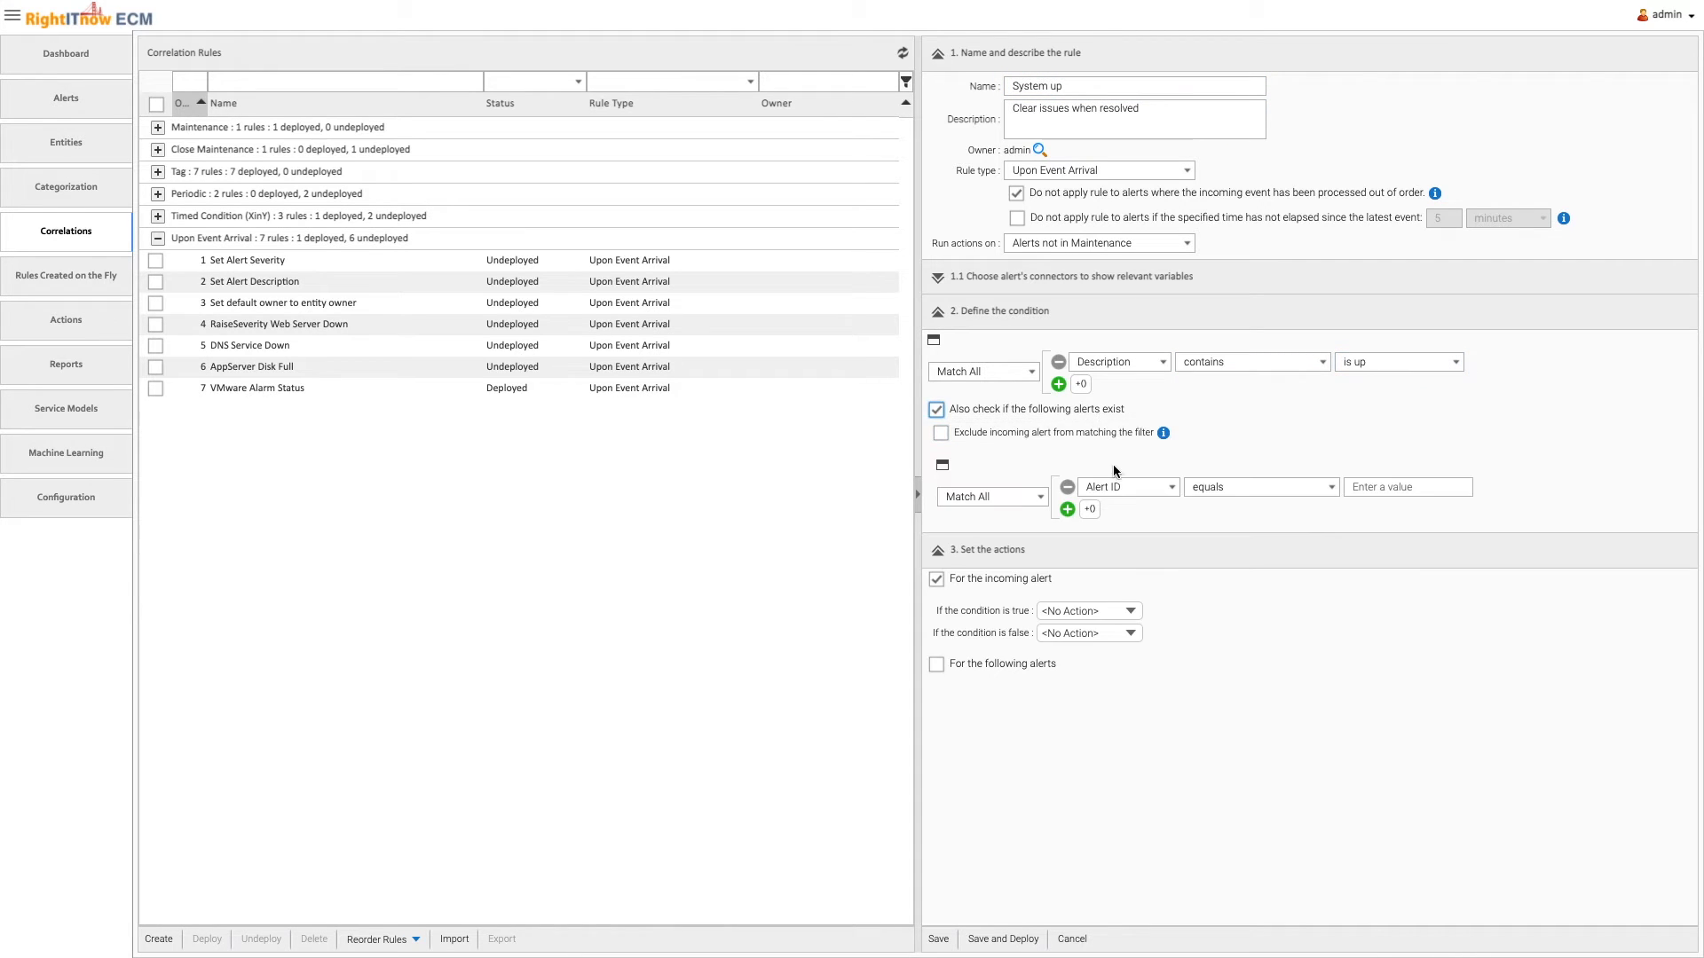
pyautogui.click(1141, 487)
pyautogui.click(1148, 657)
pyautogui.click(1399, 486)
pyautogui.write('is down')
# Add a second existing-alert condition requiring Entity Name to equal the incoming alert's entity name
pyautogui.click(1067, 509)
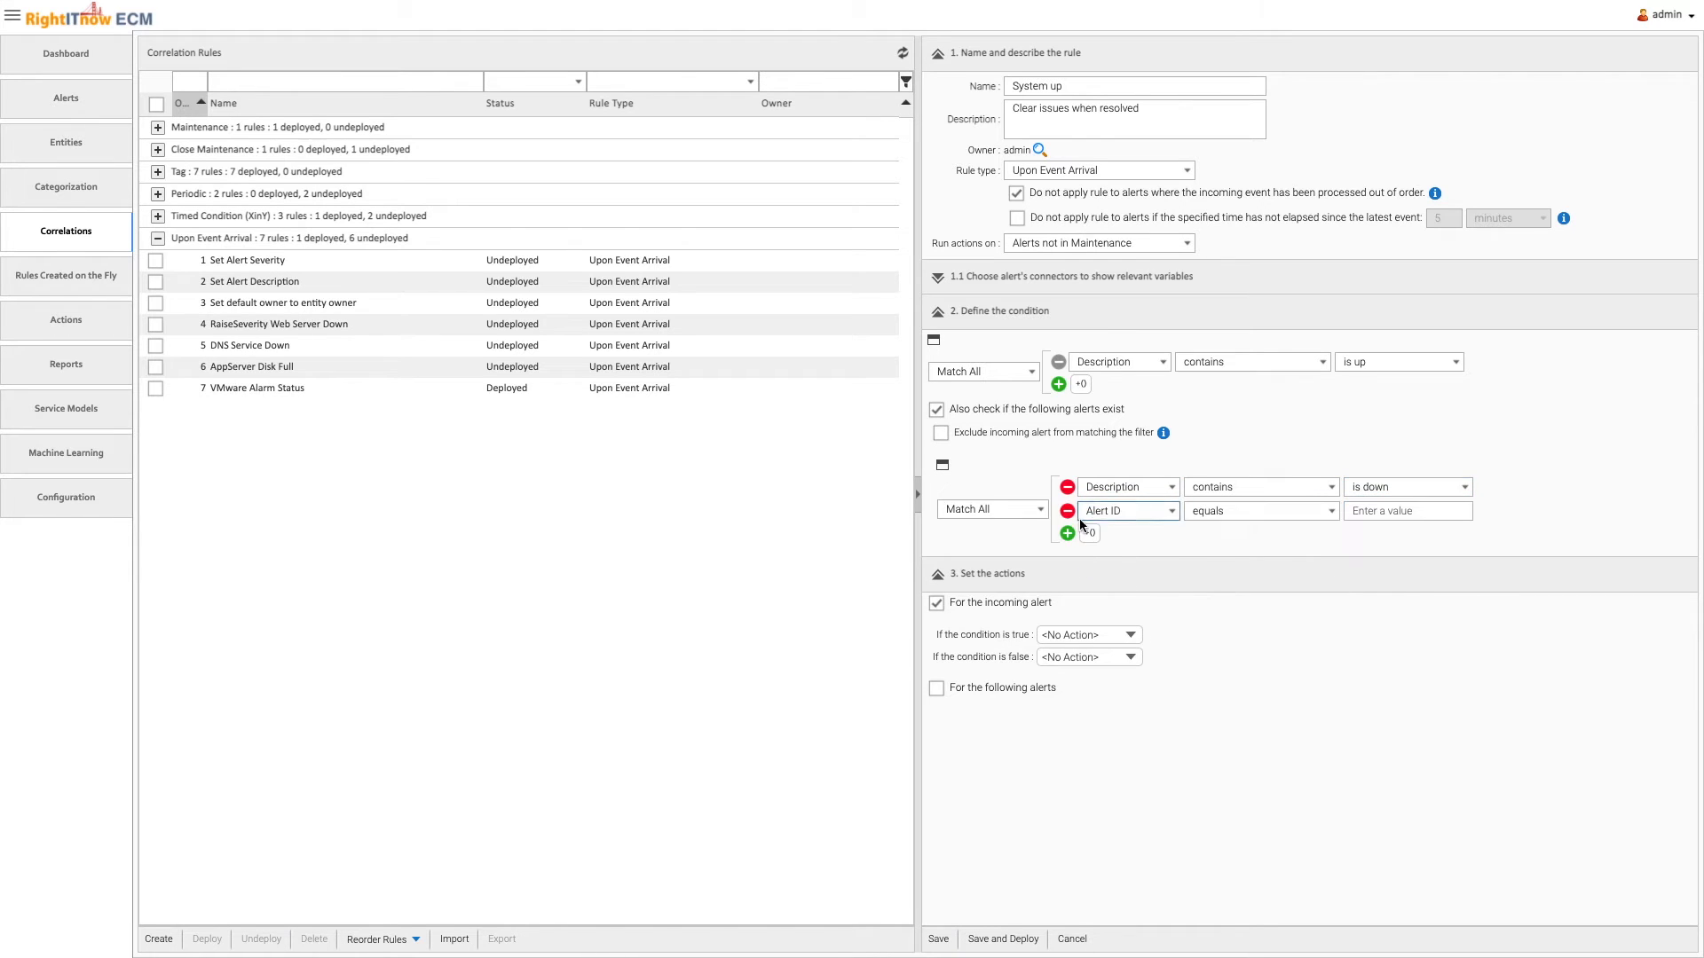
pyautogui.click(1127, 511)
pyautogui.click(1125, 722)
pyautogui.click(1318, 513)
pyautogui.click(1305, 539)
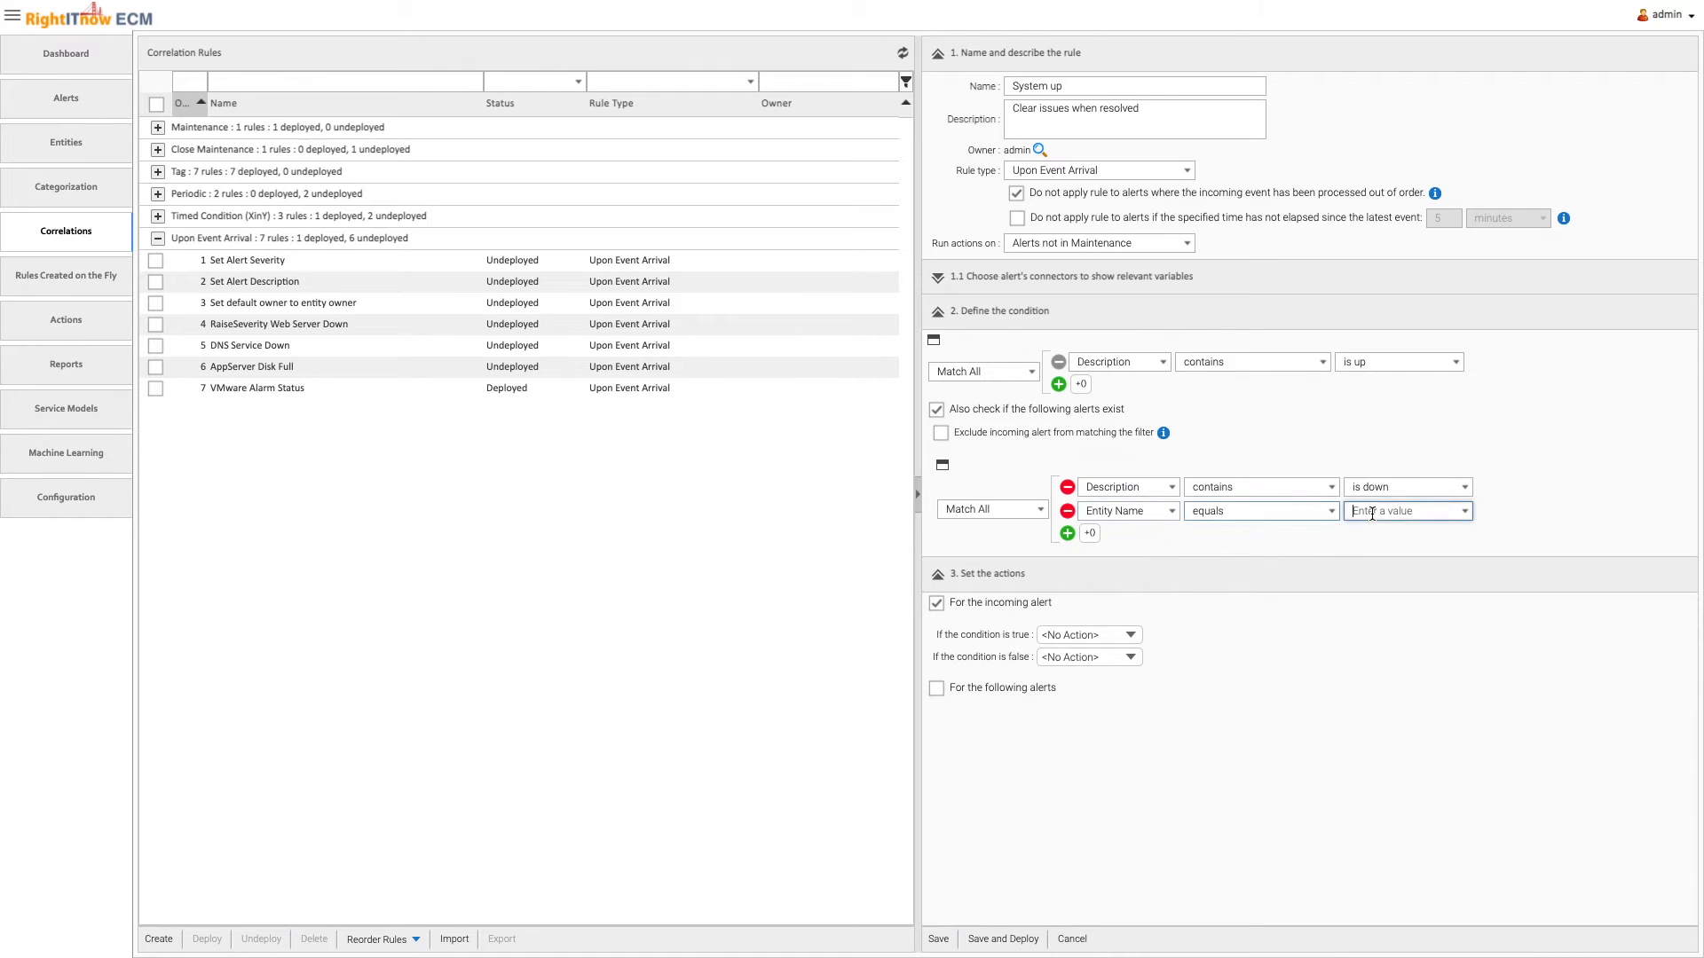
pyautogui.click(1465, 515)
pyautogui.click(1461, 530)
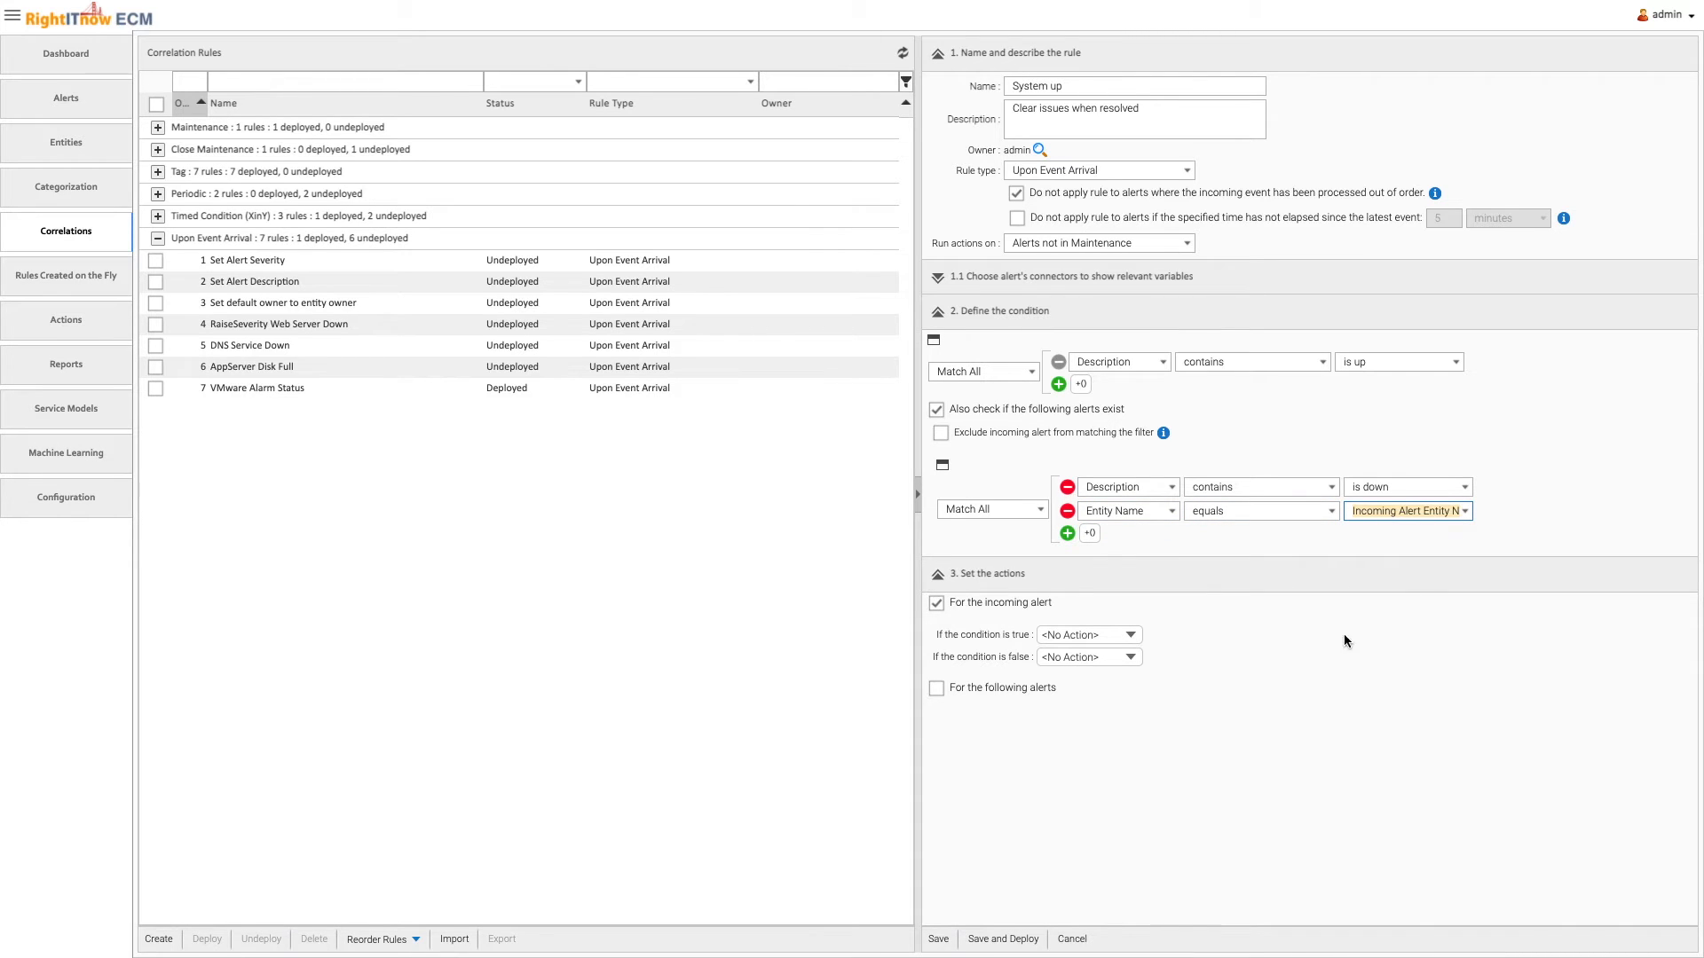
# Apply Set To Clear to both the incoming and the following alerts when the condition is true, and save and deploy the rule
pyautogui.click(1111, 636)
pyautogui.click(1134, 617)
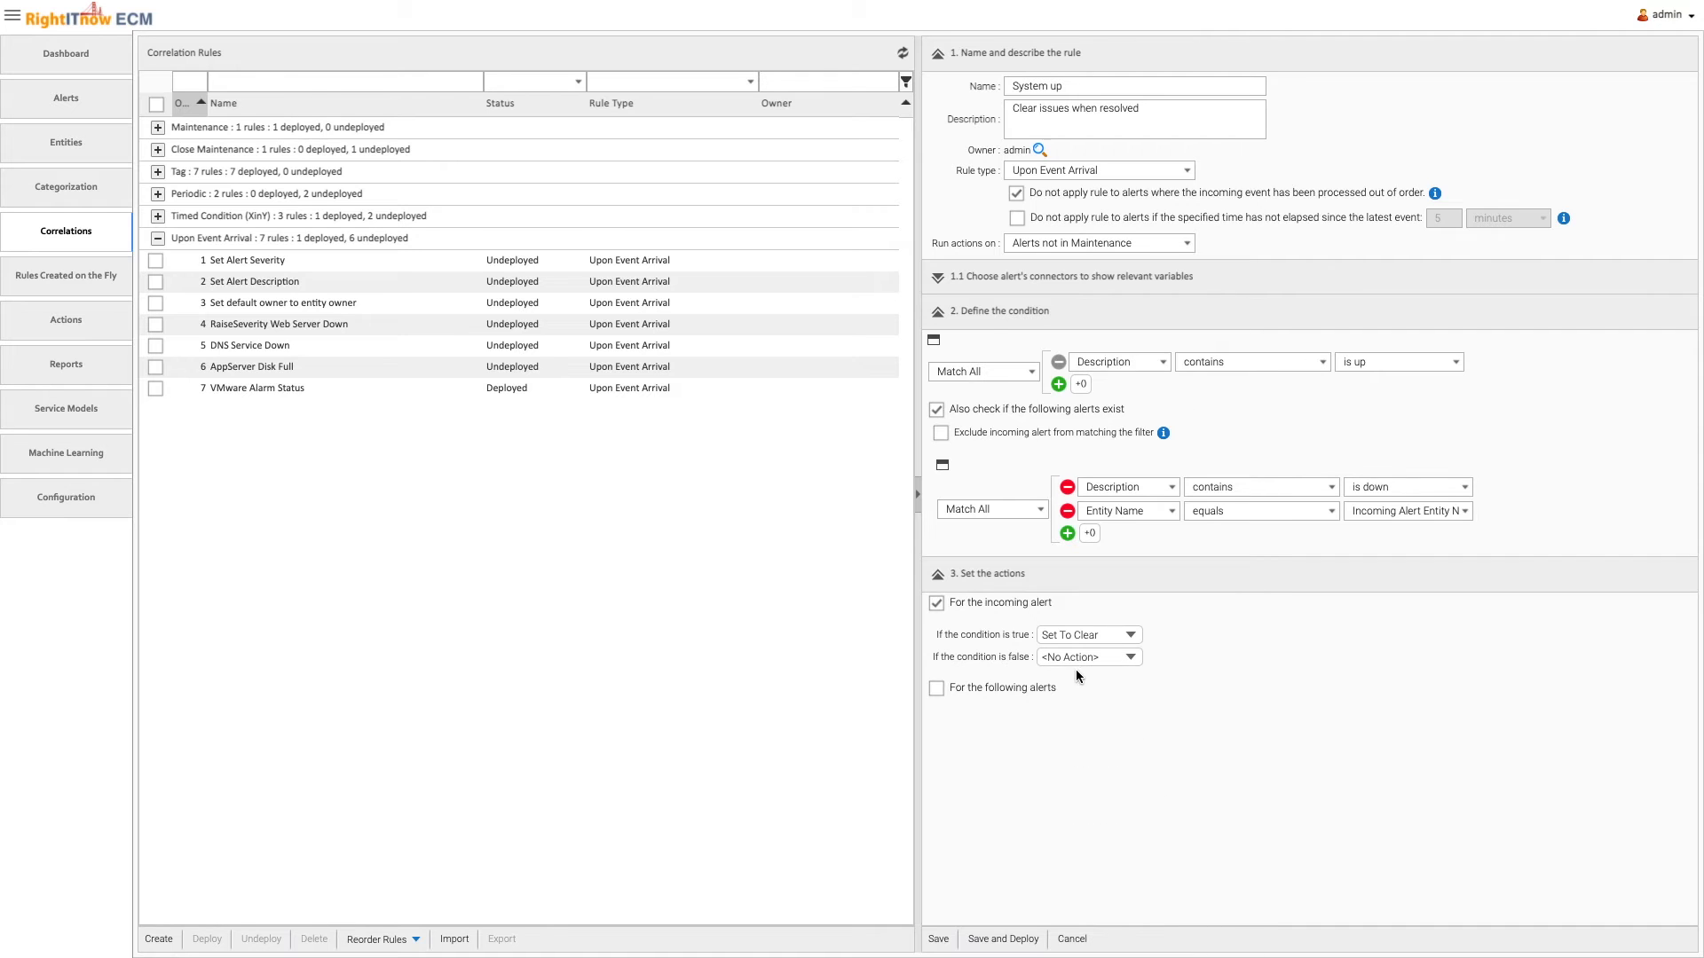
pyautogui.click(1032, 687)
pyautogui.click(1083, 720)
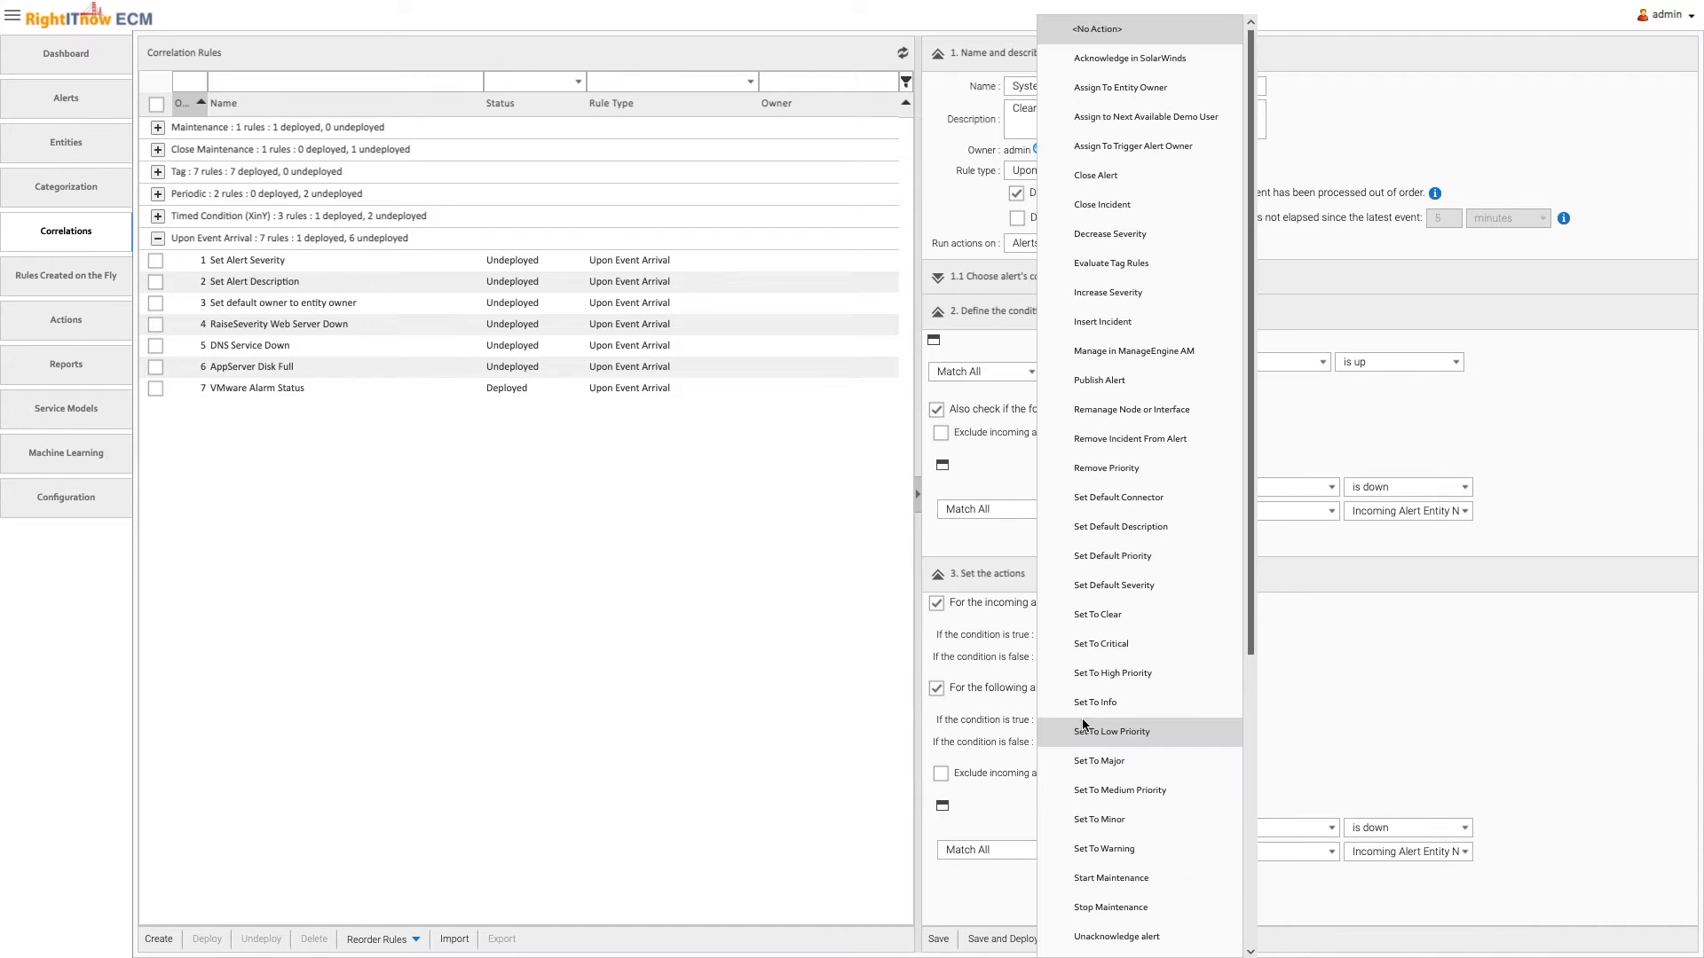
pyautogui.click(1141, 627)
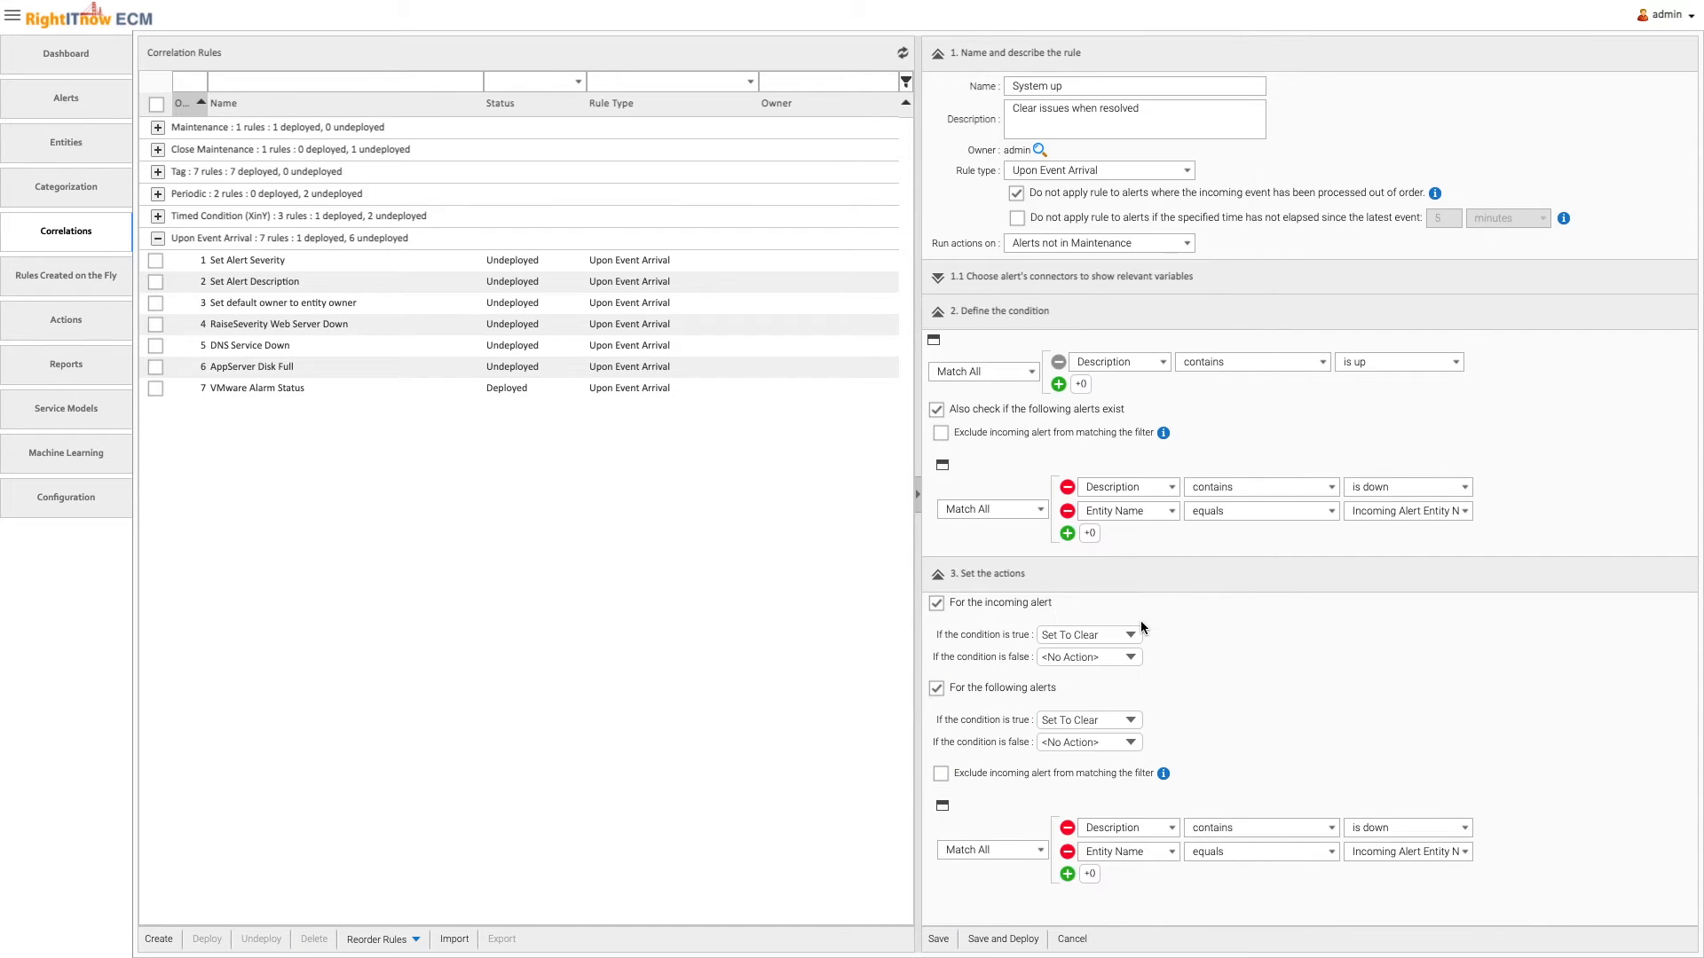
pyautogui.click(1004, 939)
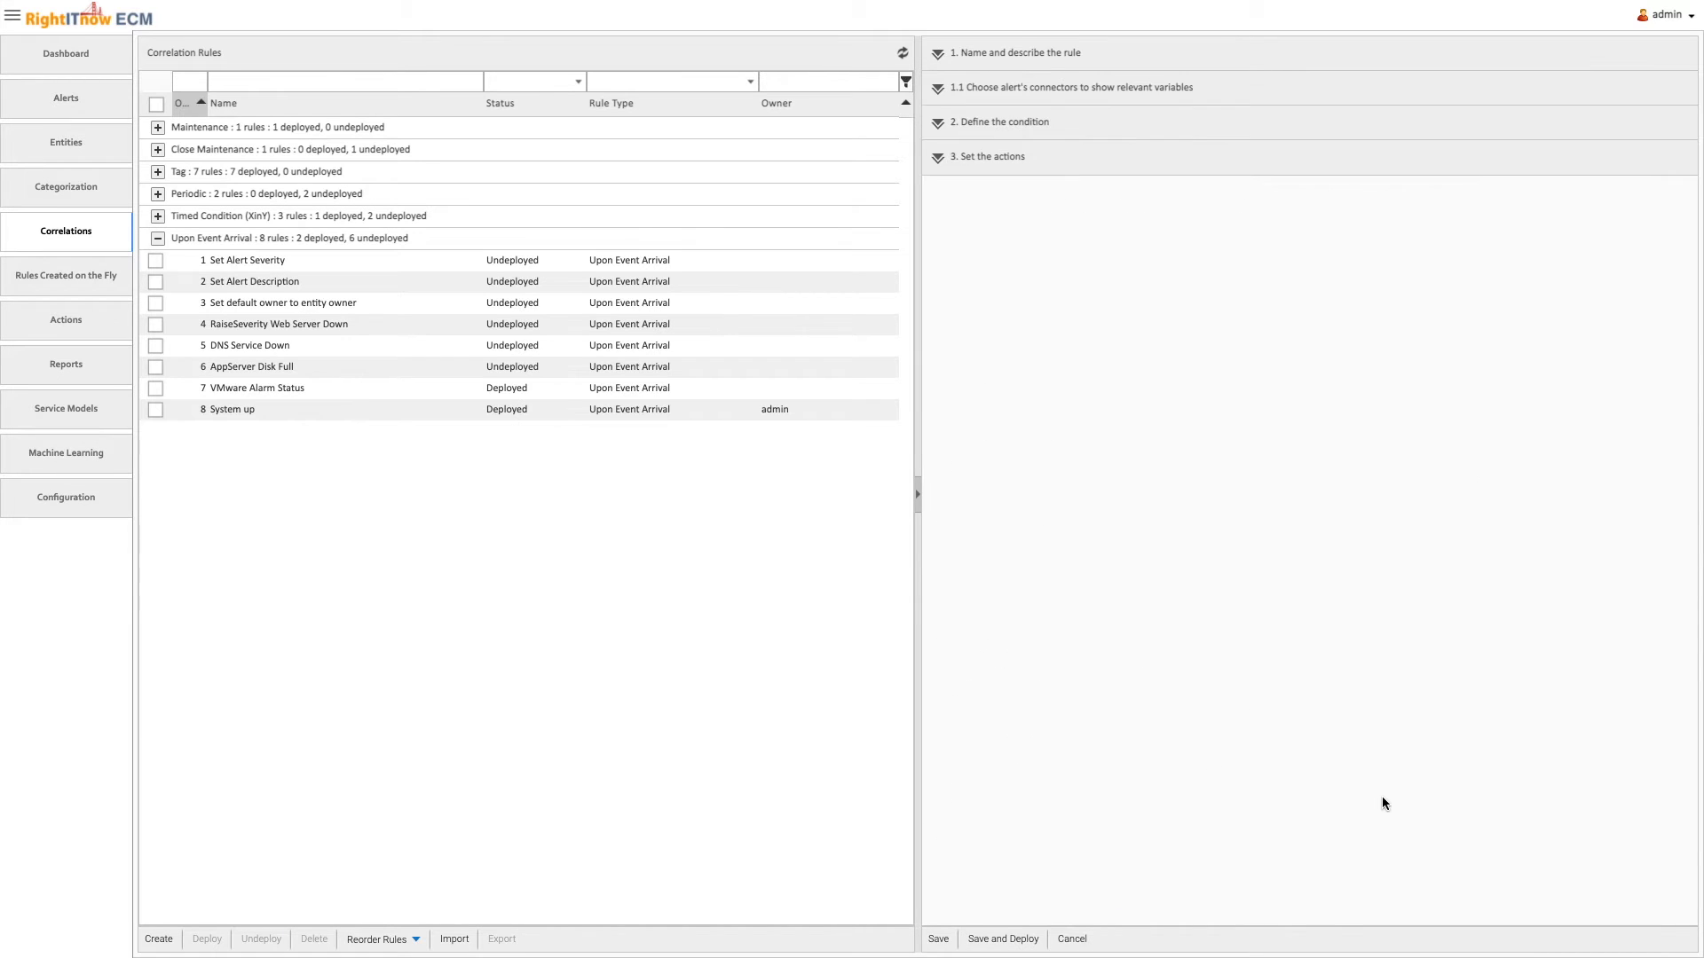
# Create a rule on the fly from the "System is down" alert, named "System down" and described as "System down events are critical"
pyautogui.click(40, 91)
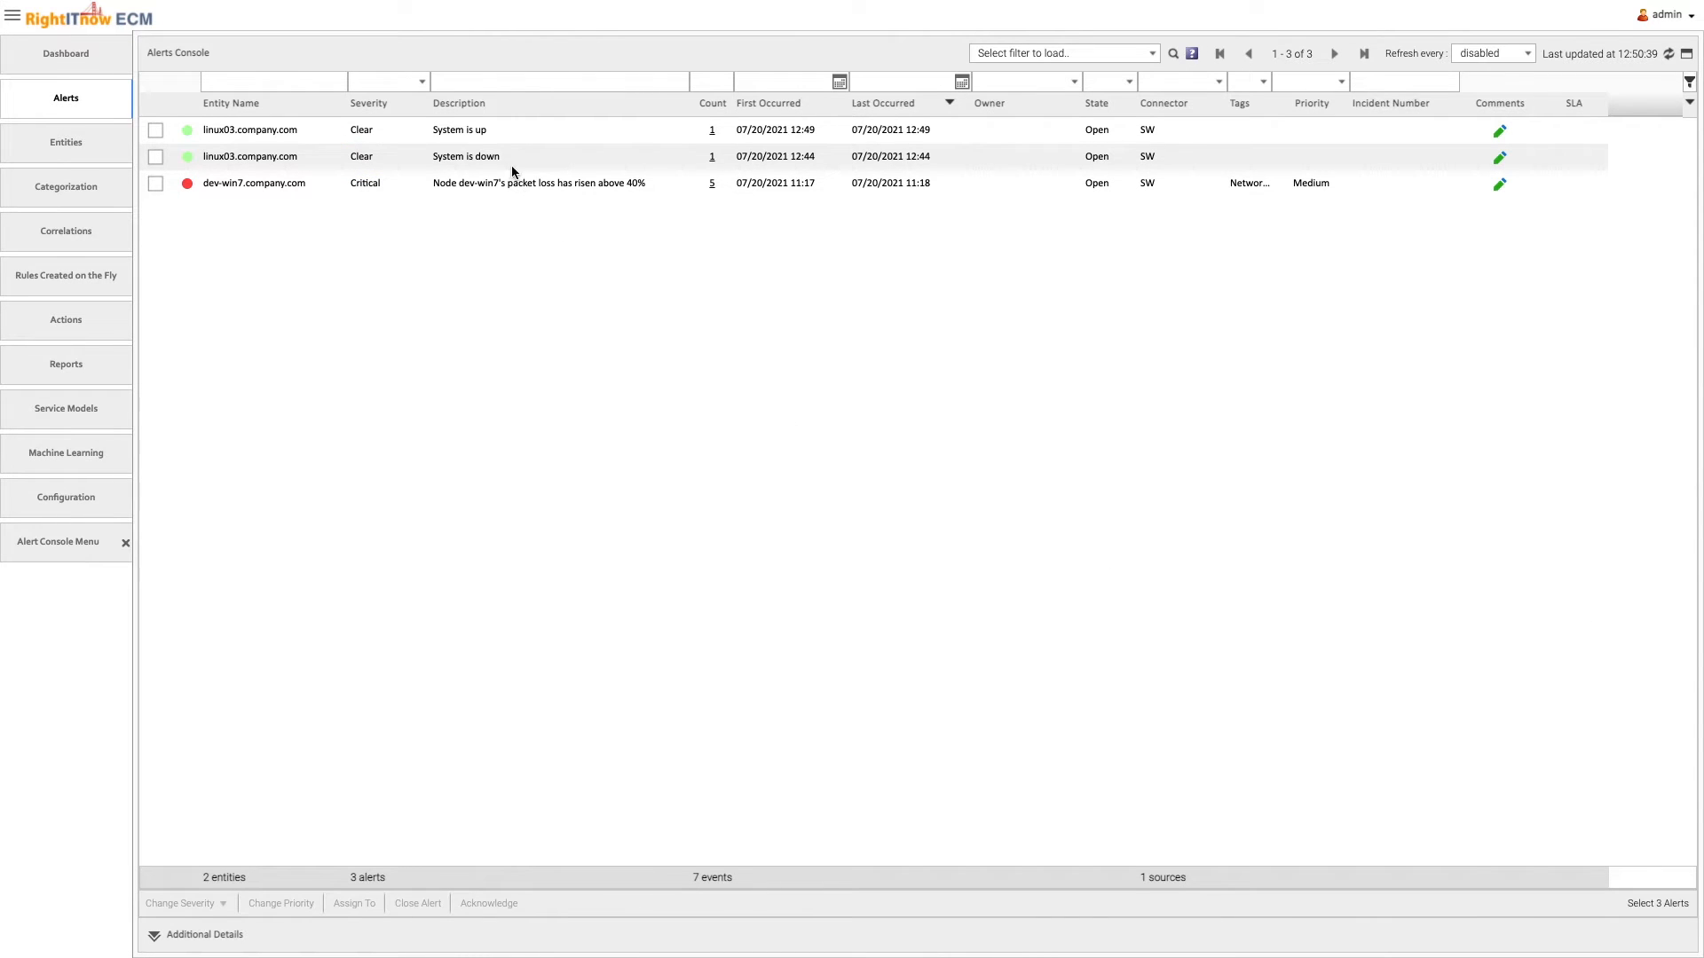
pyautogui.rightClick(497, 157)
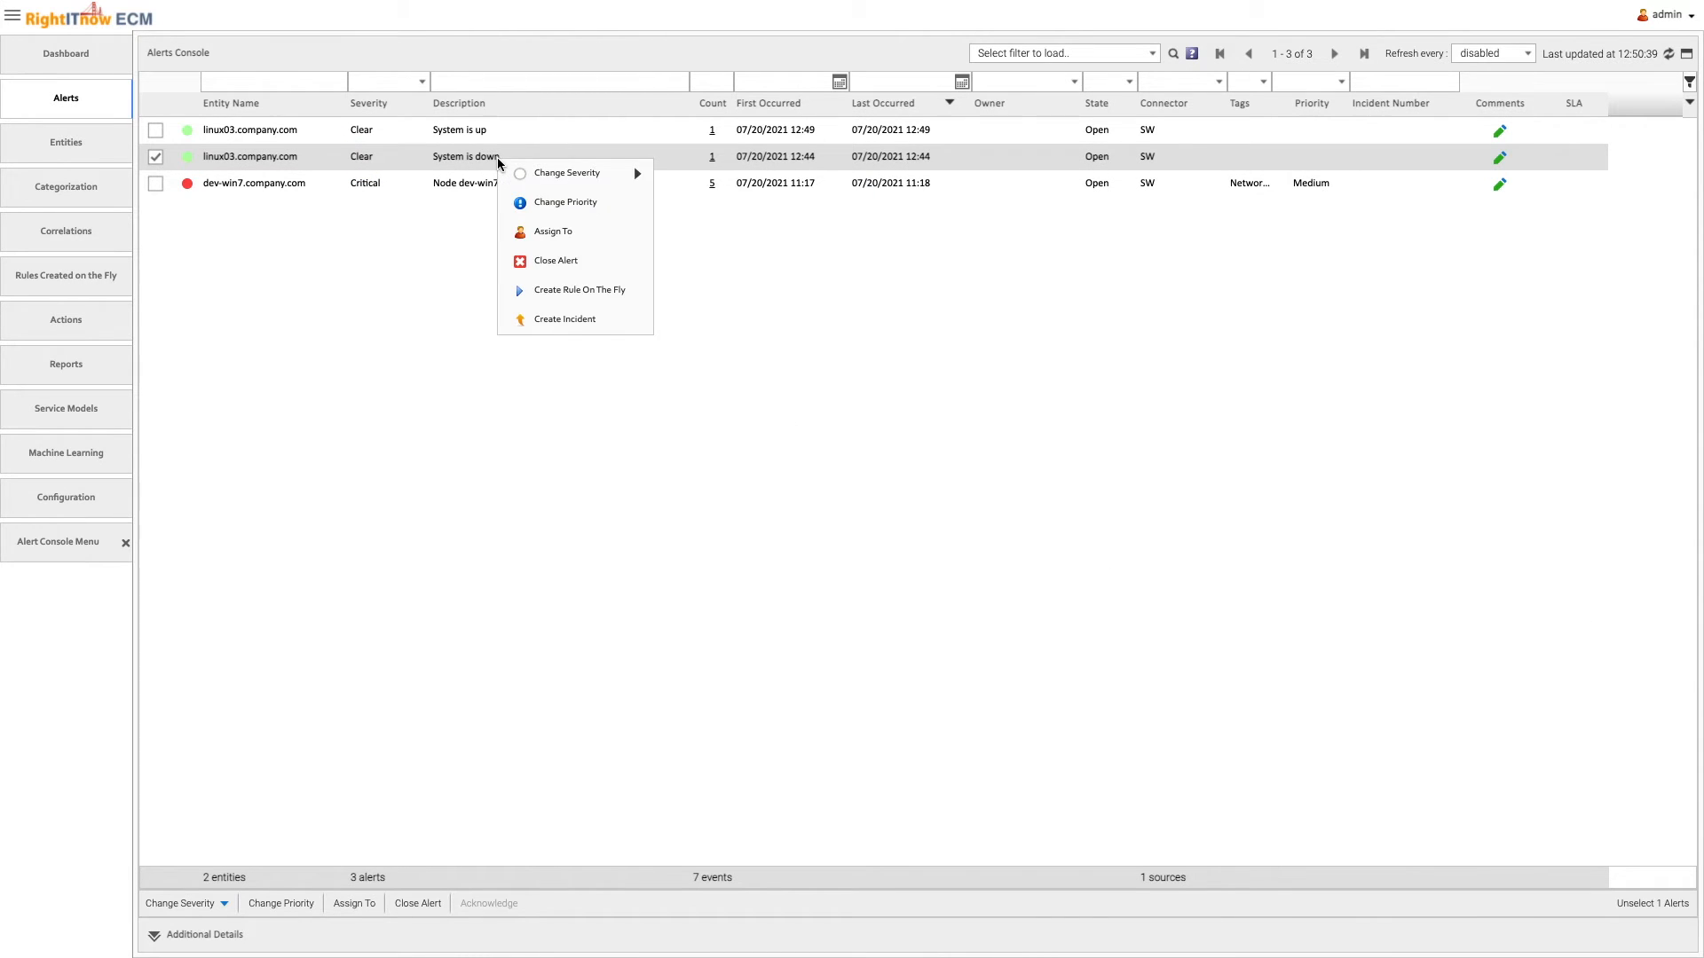
pyautogui.click(575, 290)
pyautogui.click(710, 252)
pyautogui.write('System down')
pyautogui.click(740, 274)
pyautogui.write('System down events are critical')
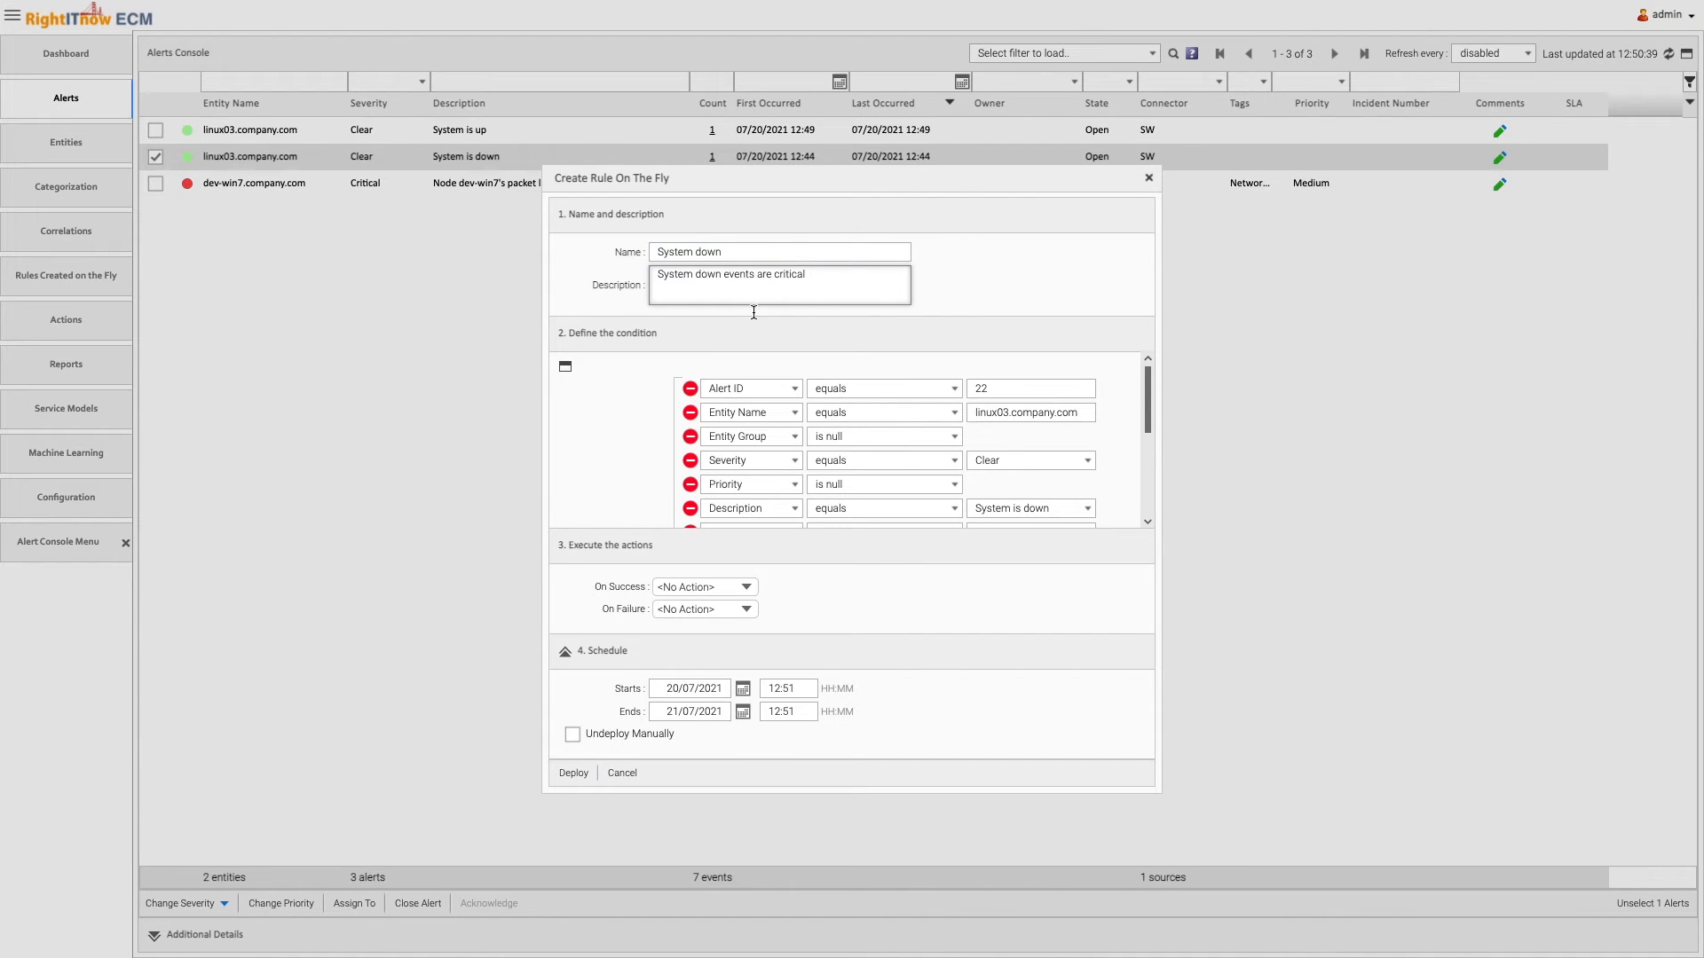
# Remove every condition from the on-the-fly rule except the one on Description
pyautogui.scroll(-5, 694, 393)
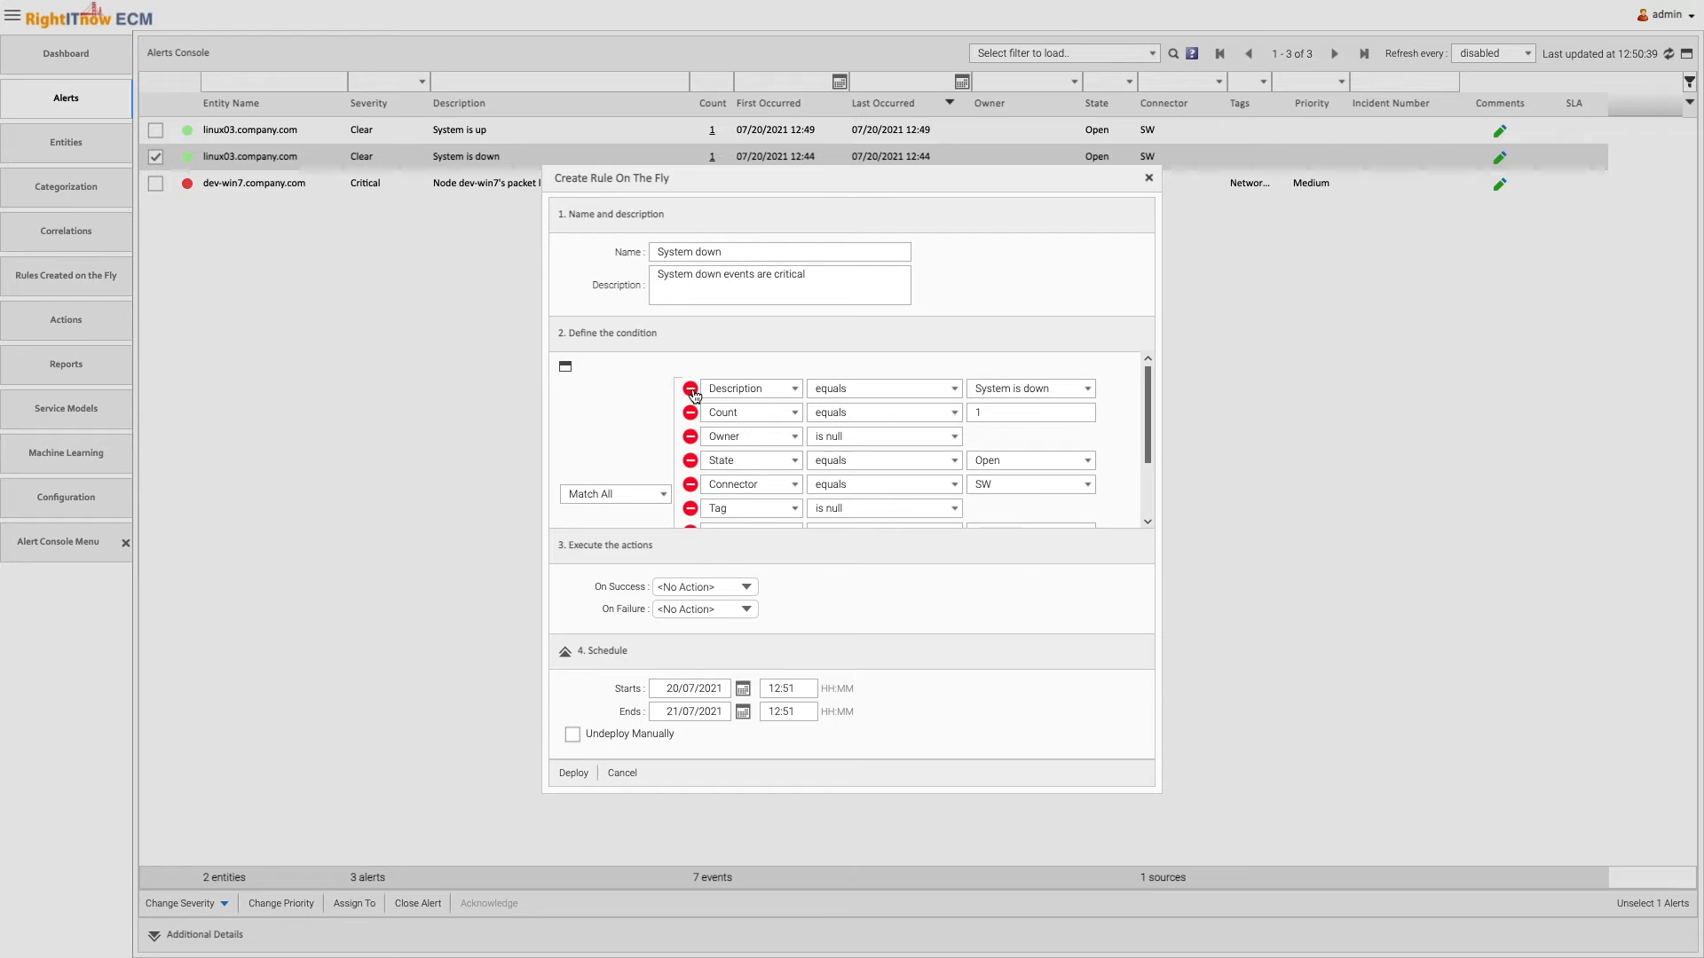
pyautogui.click(691, 413)
pyautogui.click(691, 412)
pyautogui.click(690, 413)
pyautogui.click(690, 413)
pyautogui.click(691, 412)
pyautogui.click(690, 412)
pyautogui.click(690, 412)
pyautogui.click(690, 413)
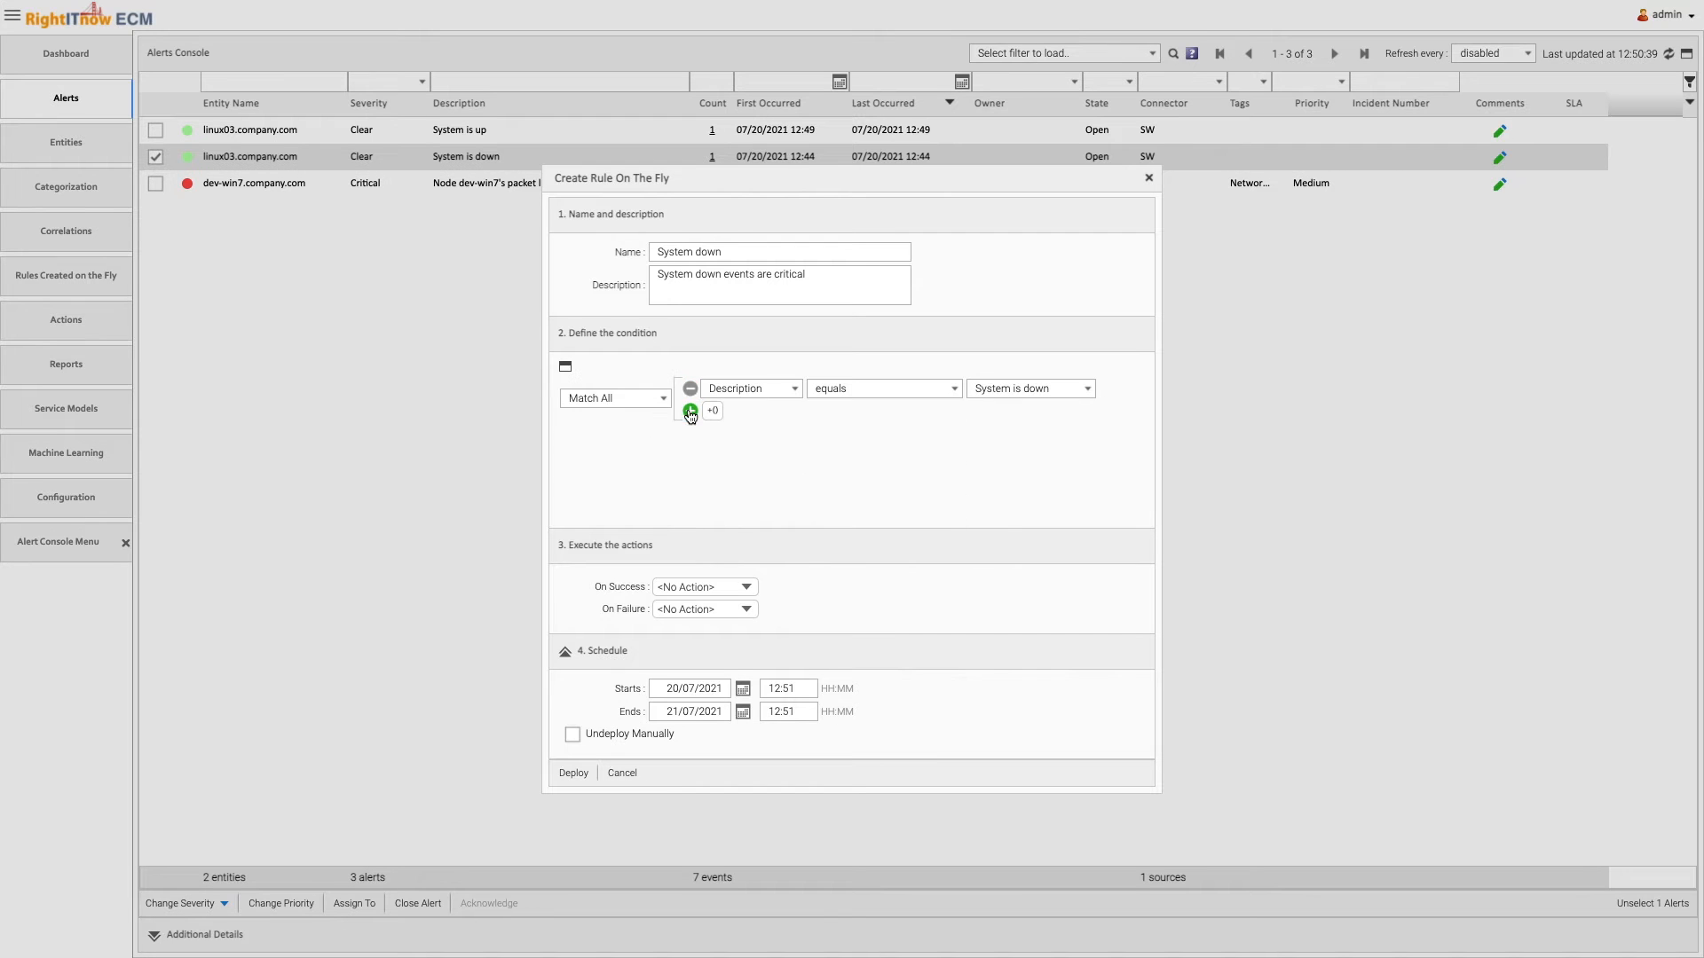
# Change the remaining condition so that Description contains "is down"
pyautogui.click(869, 385)
pyautogui.click(855, 450)
pyautogui.click(998, 388)
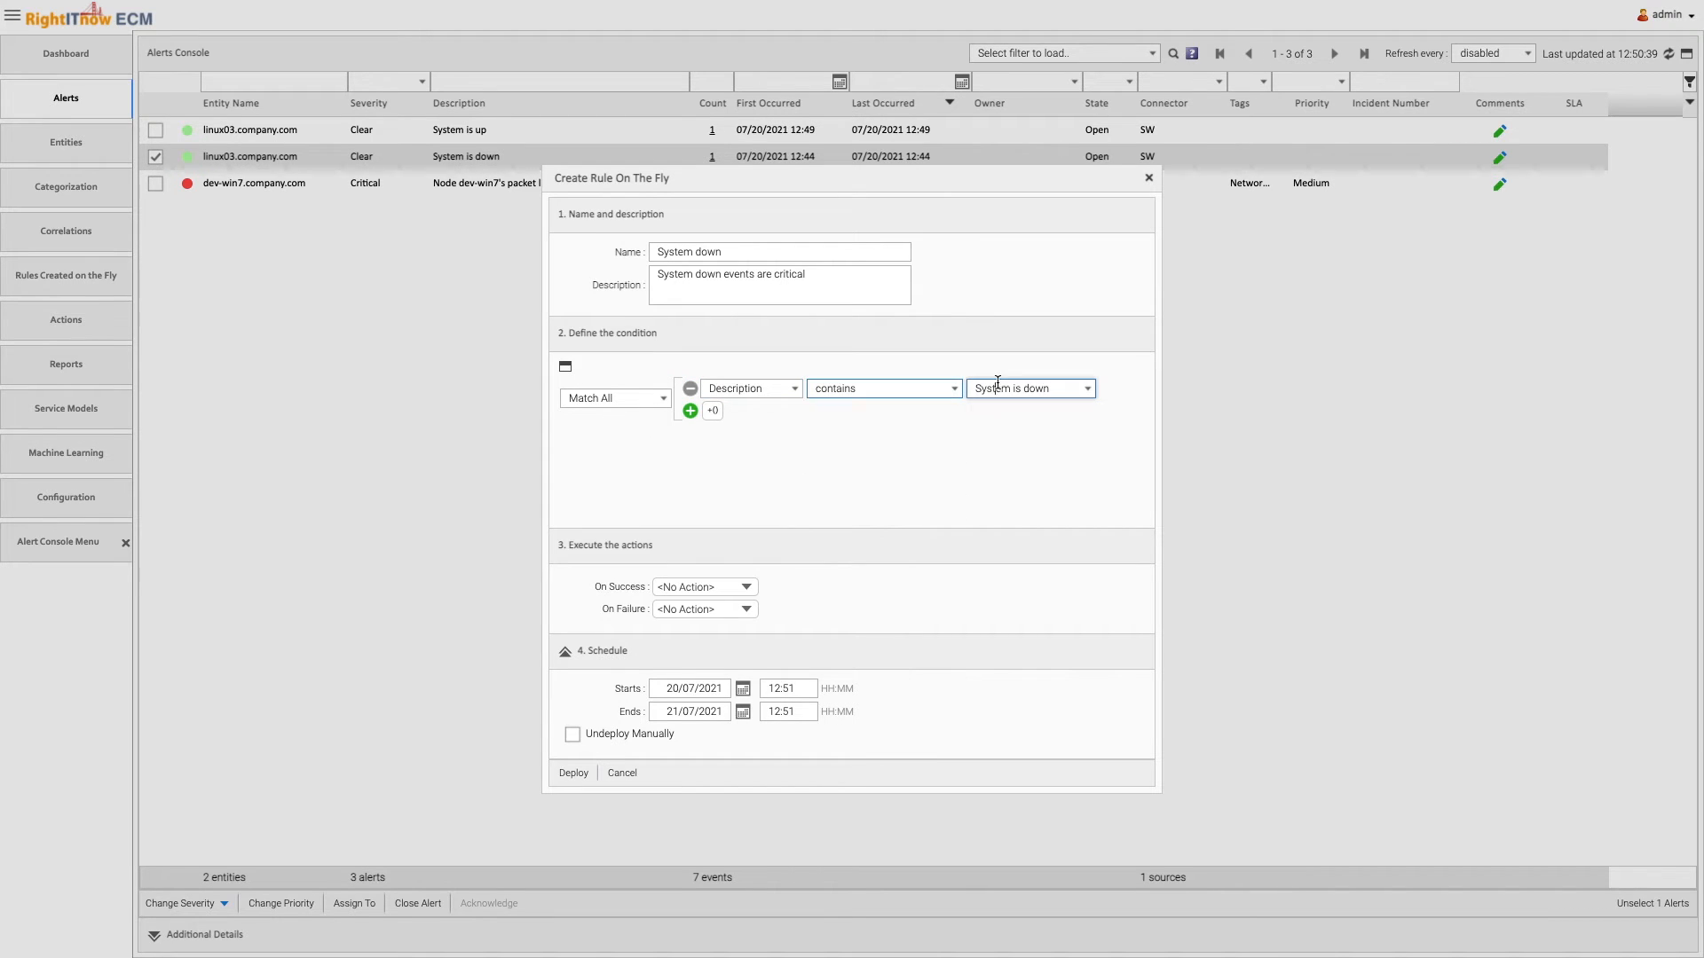
pyautogui.press('BackSpace')
pyautogui.press('BackSpace')
pyautogui.press('BackSpace')
pyautogui.press('BackSpace')
pyautogui.press('BackSpace')
pyautogui.press('BackSpace')
pyautogui.press('BackSpace')
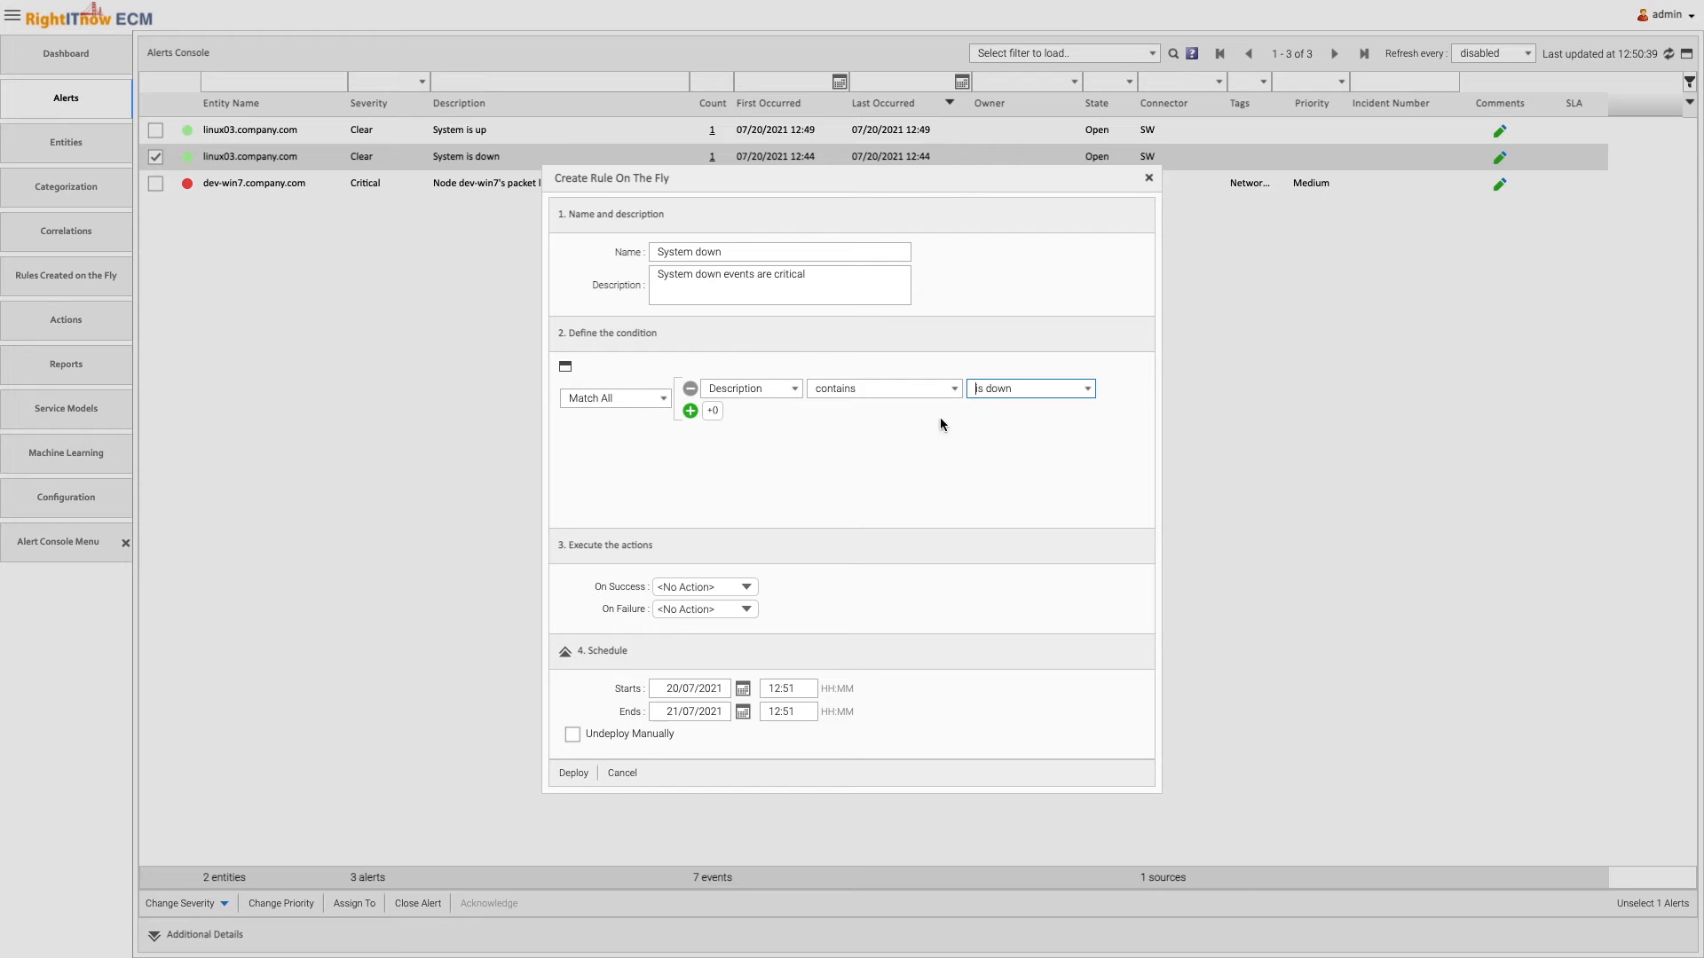
# Set the rule's On Success action to Set To Critical and deploy the rule
pyautogui.click(706, 587)
pyautogui.click(728, 645)
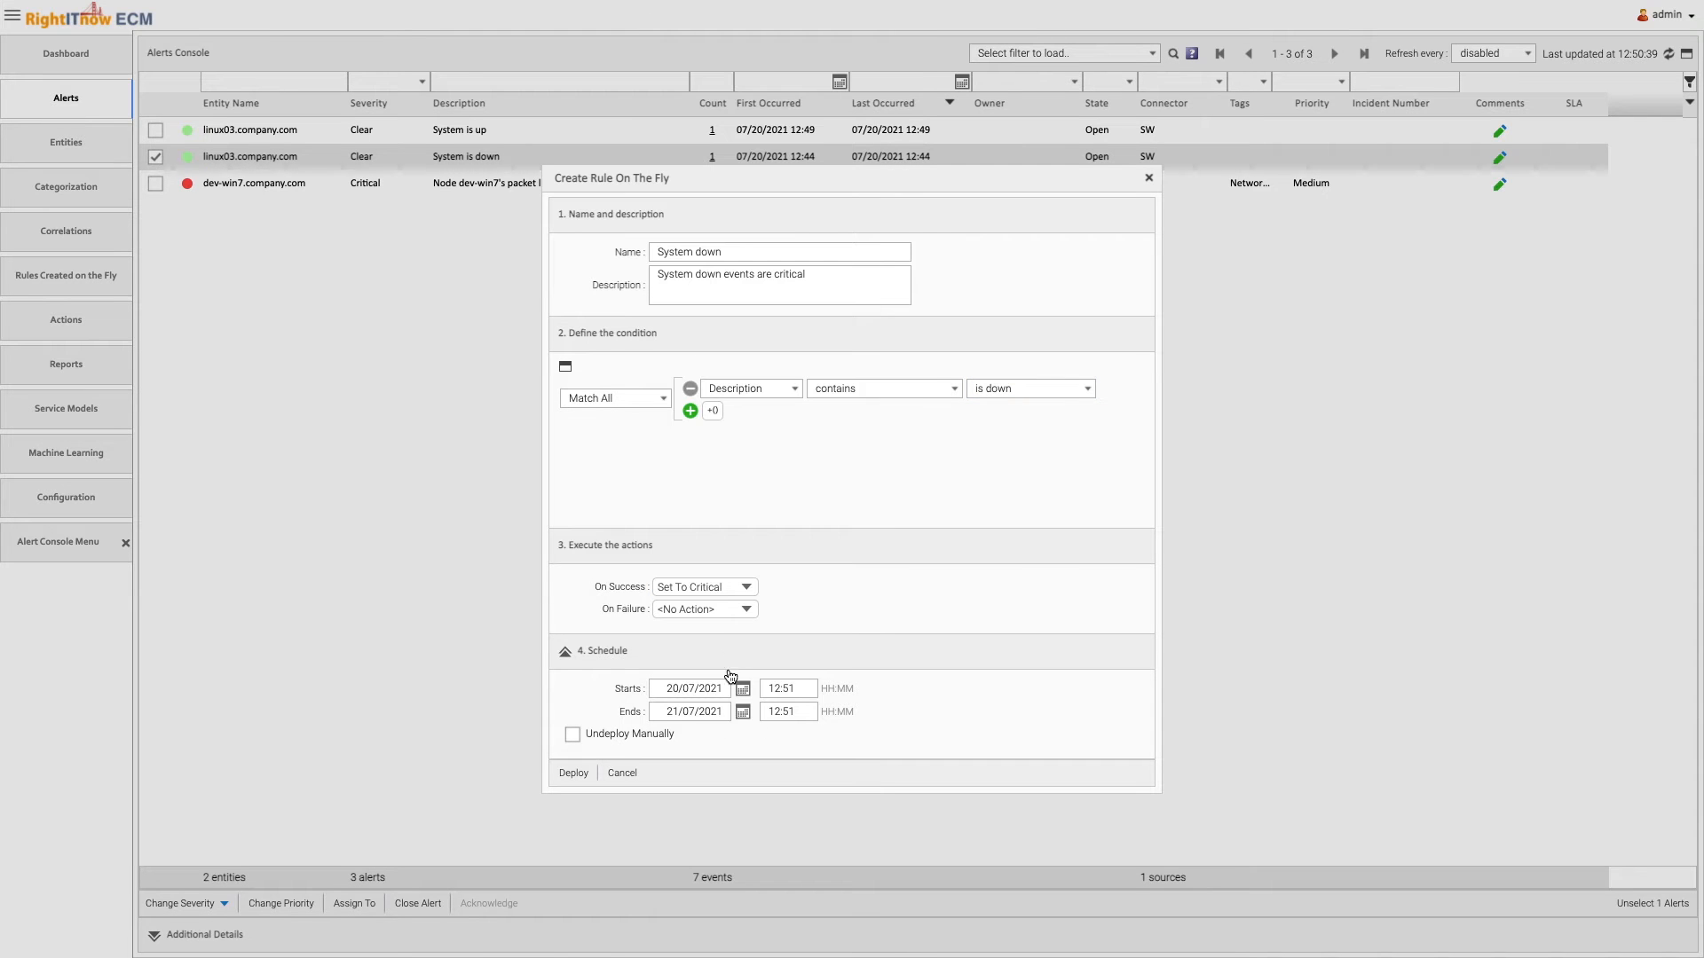
pyautogui.click(577, 776)
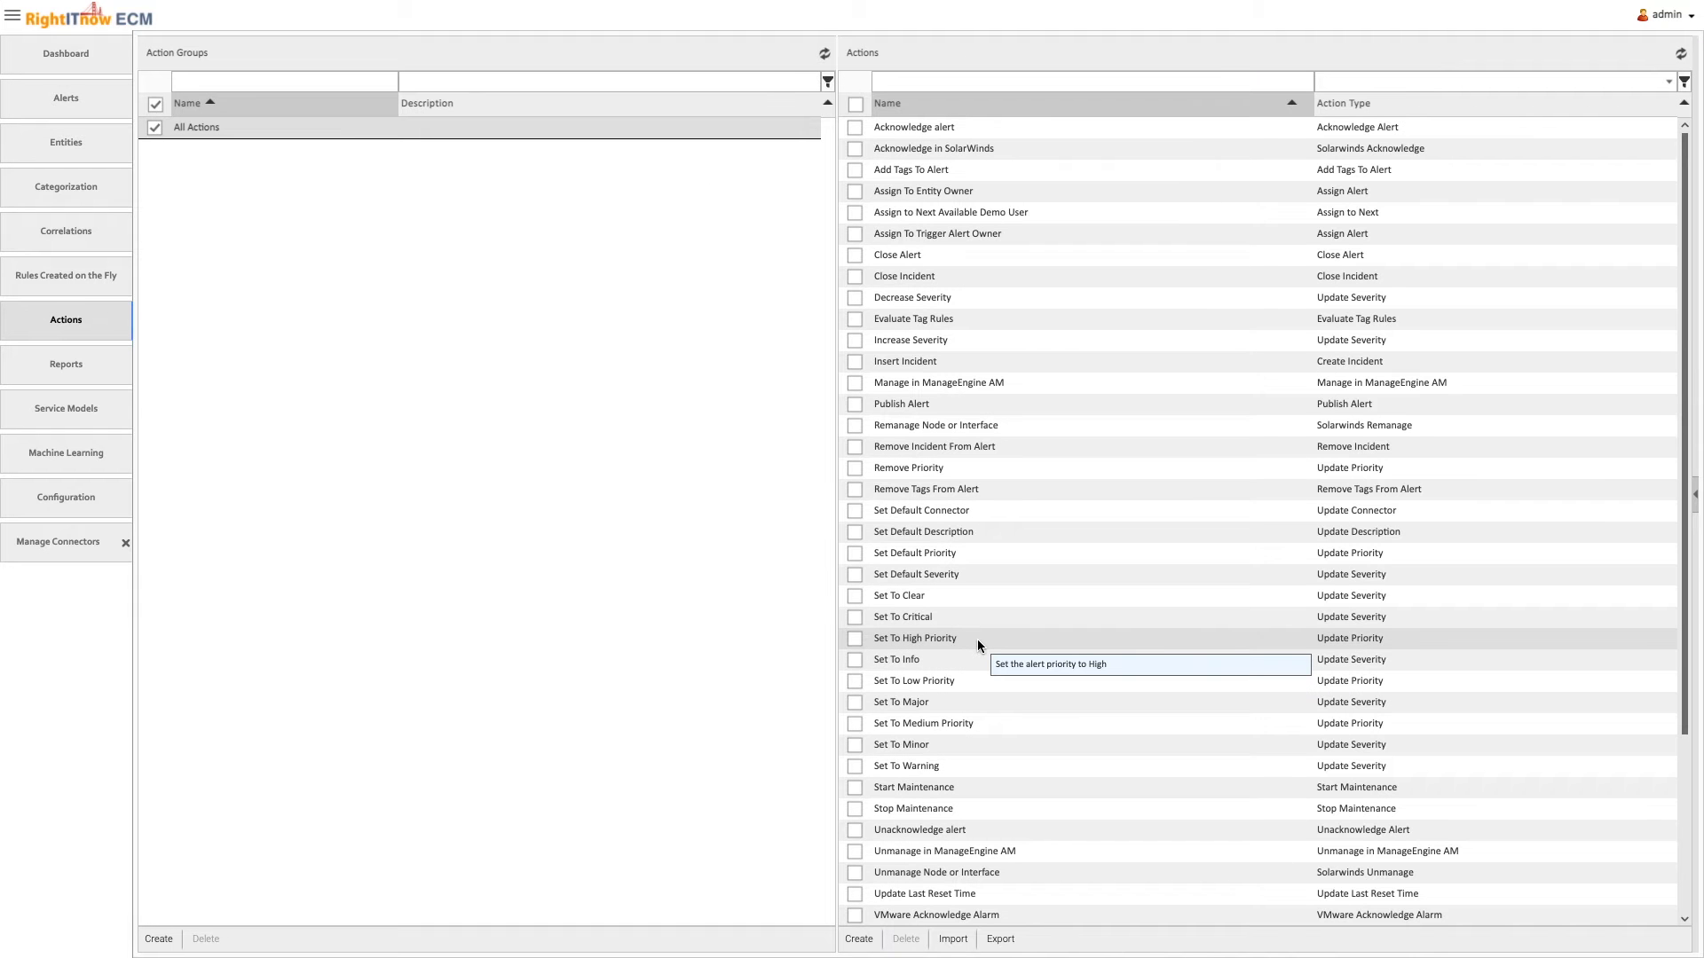
# Examine the configuration of existing severity actions such as Decrease Severity, Set To Critical and Set To Major
pyautogui.click(965, 302)
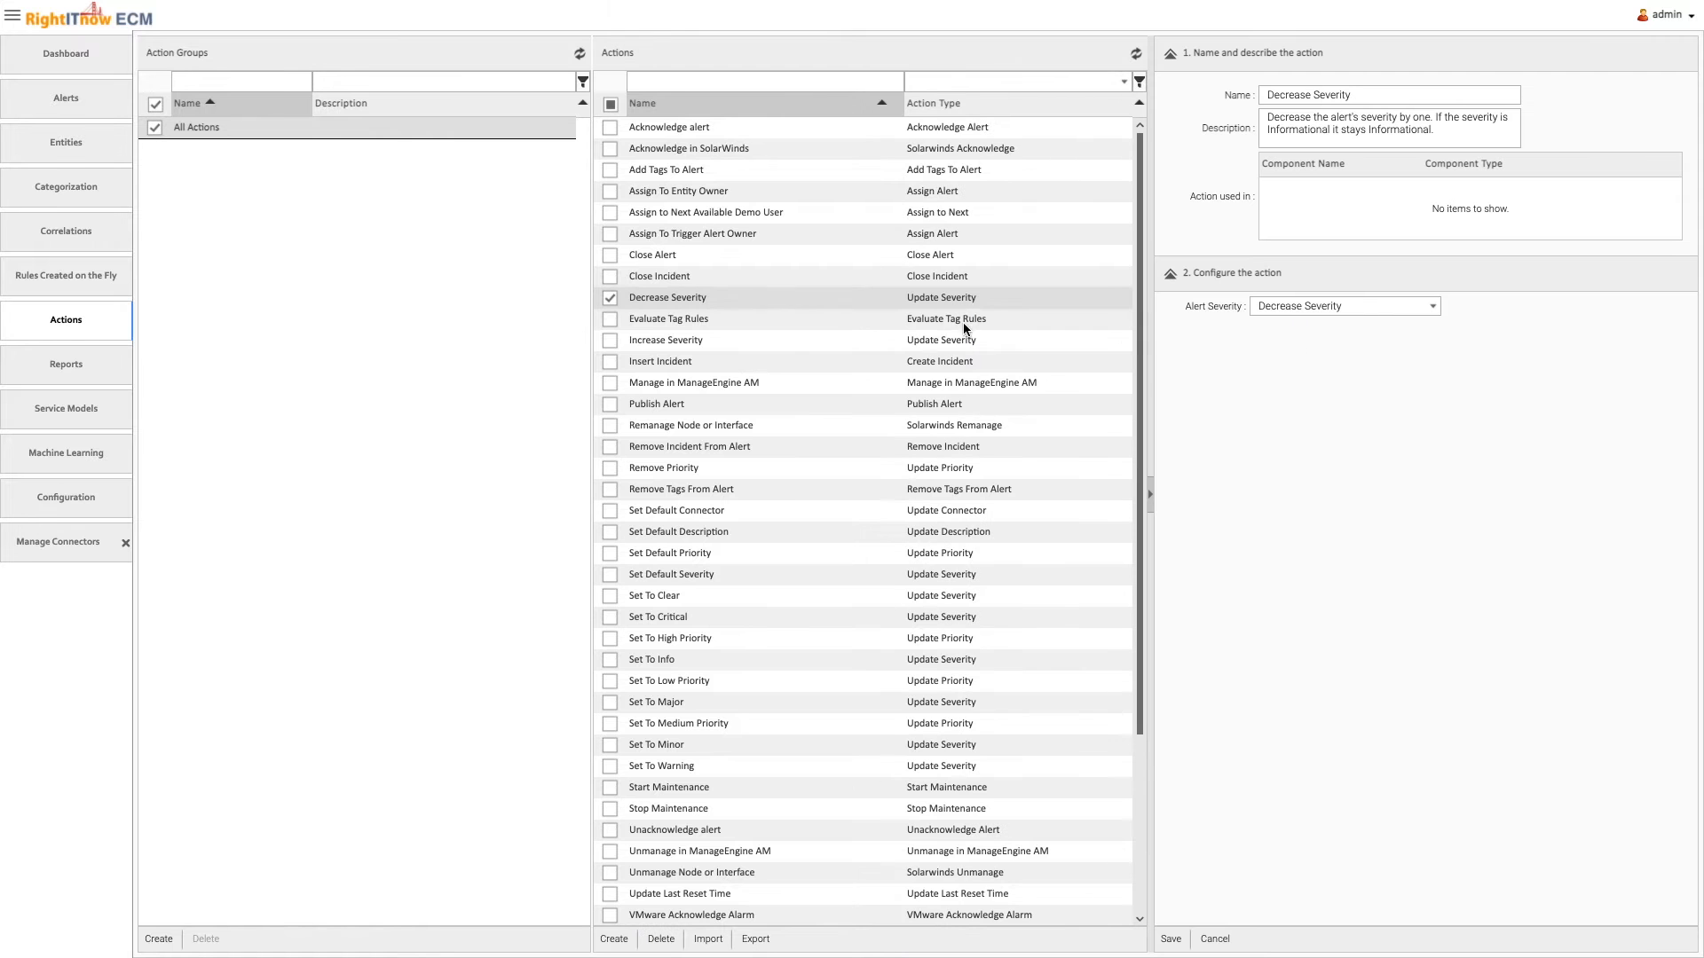
pyautogui.click(893, 619)
pyautogui.click(889, 701)
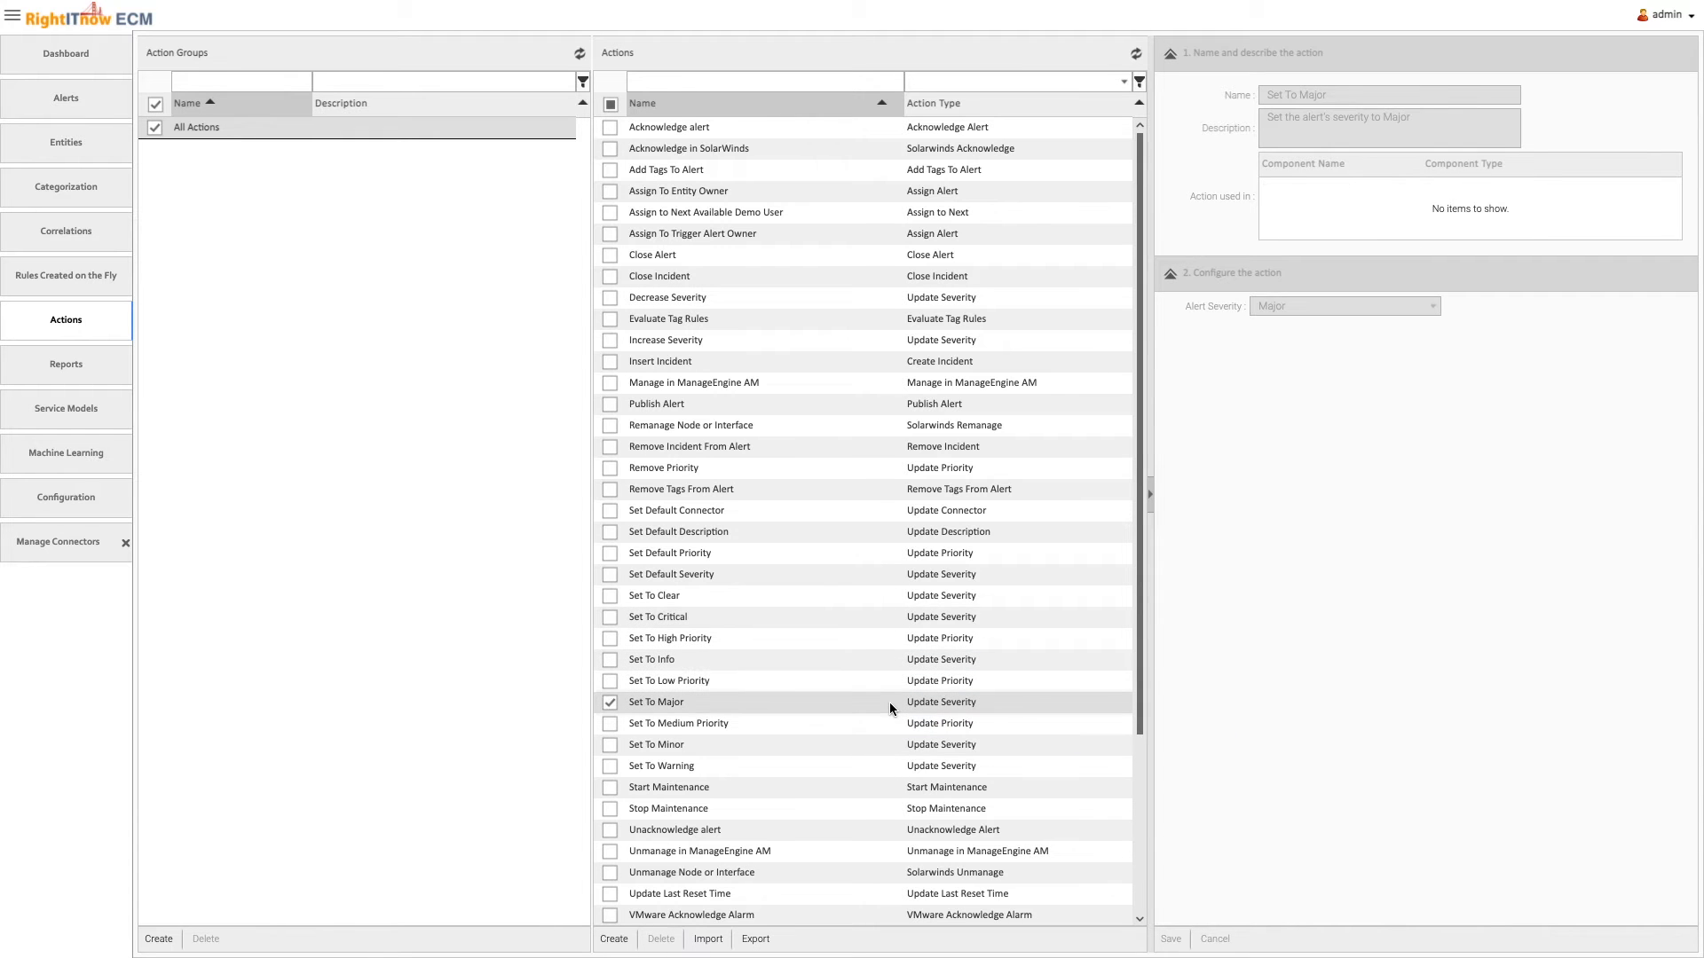
# Create a Send Email action named "Send email with Alert Details" with the description "Email with alert details"
pyautogui.click(613, 939)
pyautogui.click(1297, 165)
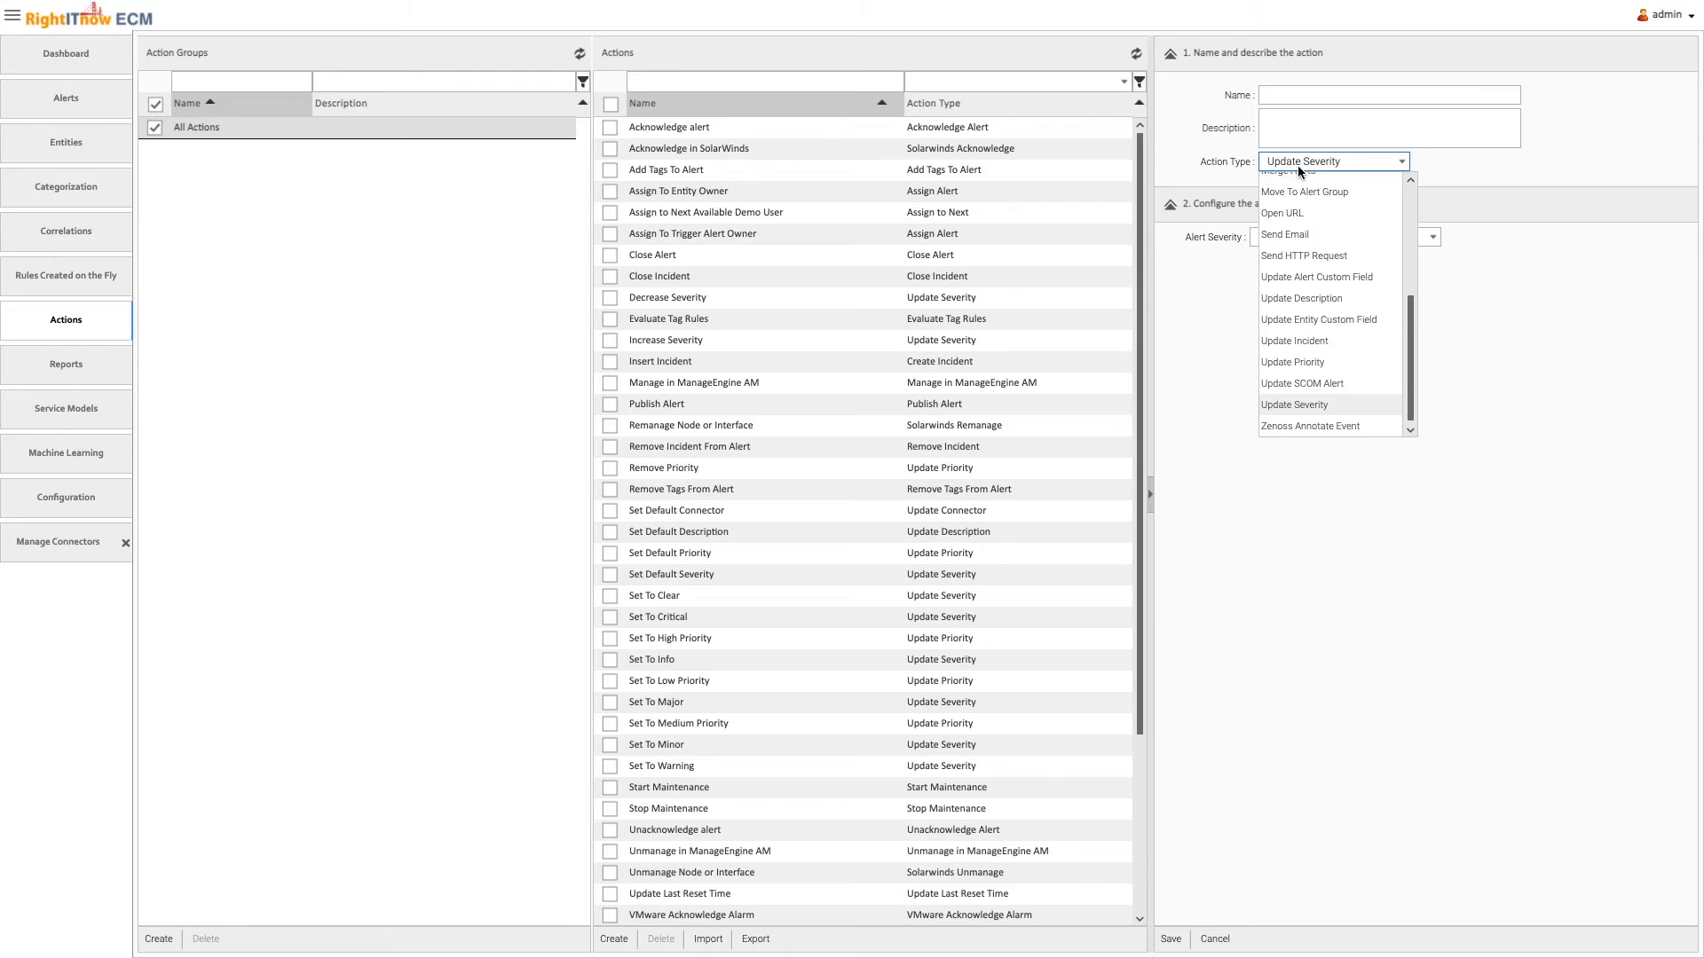
pyautogui.click(1308, 233)
pyautogui.click(1285, 96)
pyautogui.write('Send email with Alert Details')
pyautogui.click(1296, 138)
pyautogui.write('Email with alert details')
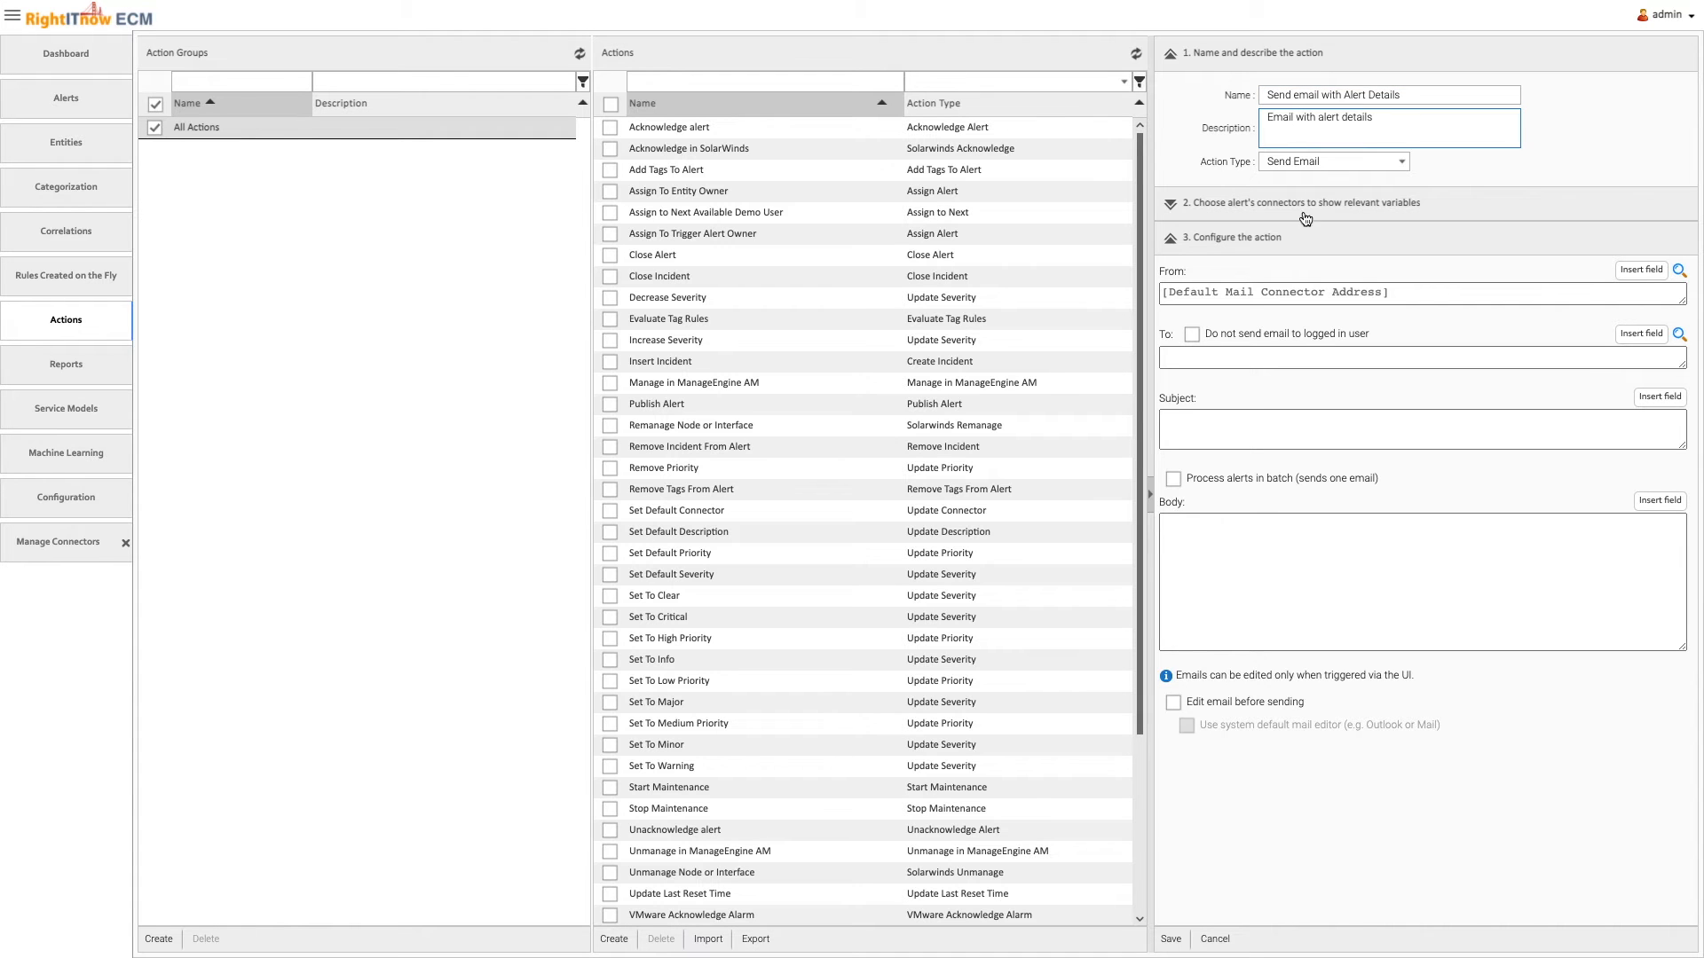
# Enter the recipient's e-mail address and the subject "Alert details for alert id {alert.id}", inserting the Alert ID field
pyautogui.click(1282, 354)
pyautogui.write('test@company.com')
pyautogui.click(1280, 426)
pyautogui.write('Alert details for alert id')
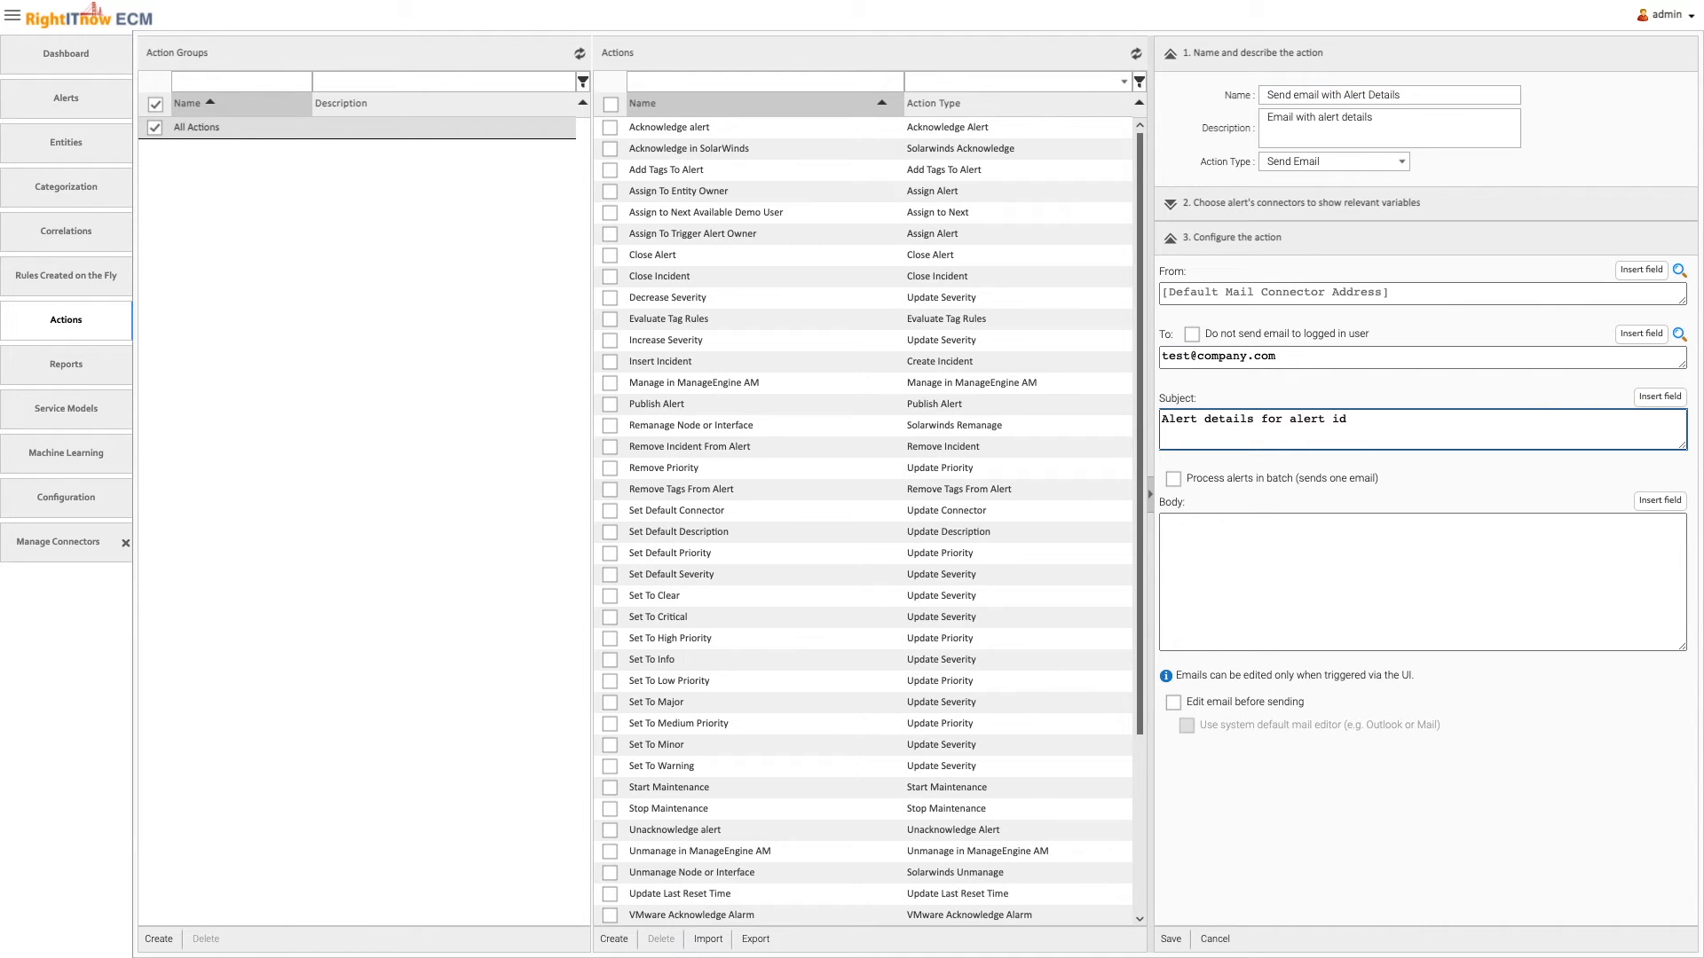
pyautogui.click(1659, 395)
pyautogui.doubleClick(1559, 515)
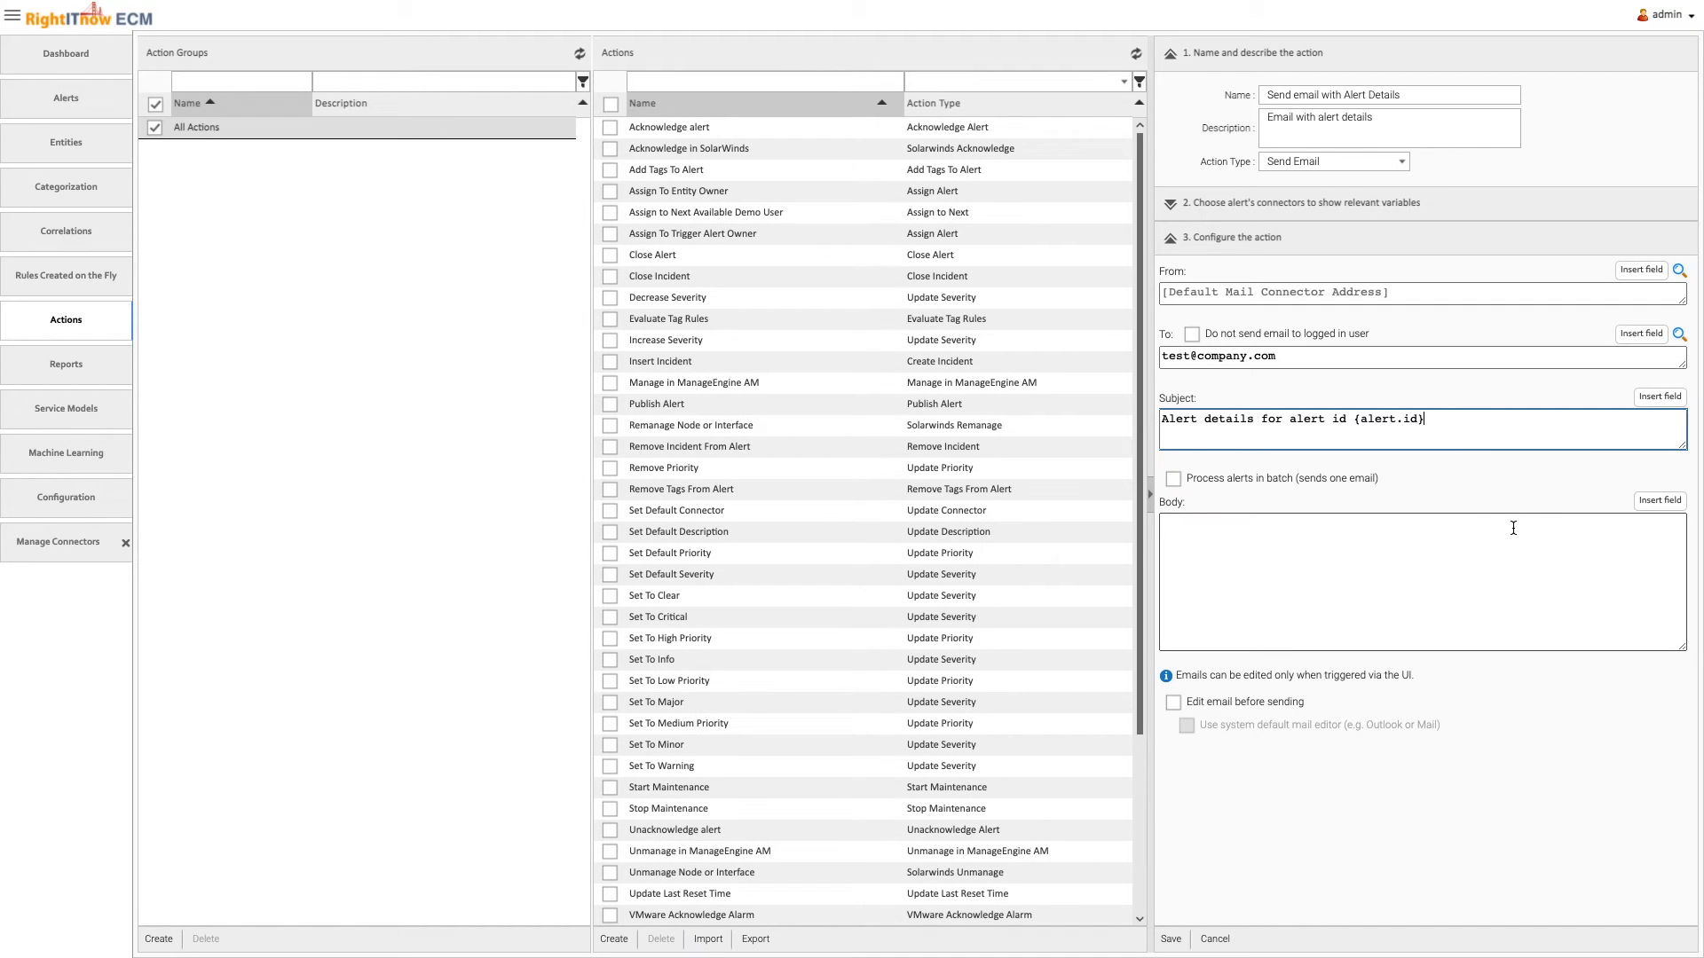
# Write body lines "Alert Description: {alert.message}", "Alert Count: {alert.count}" and "Alert Severity: {alert.severity}", and save the e-mail action
pyautogui.click(1287, 550)
pyautogui.write('Alert Description:')
pyautogui.click(1671, 502)
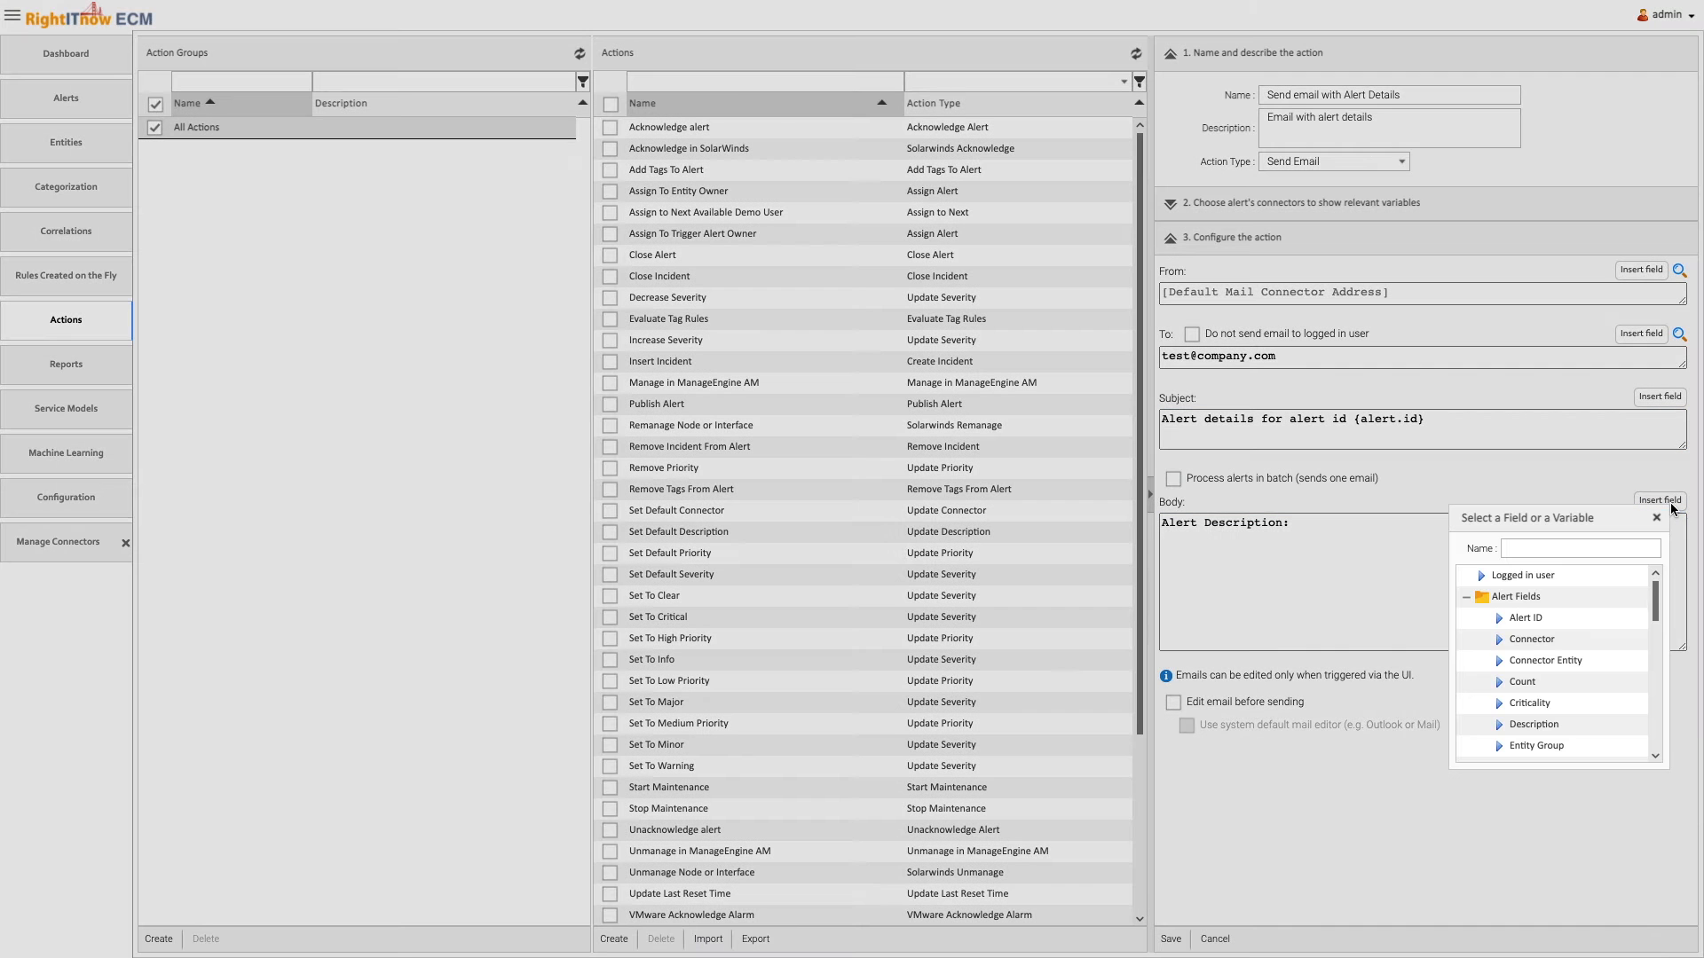
pyautogui.doubleClick(1534, 724)
pyautogui.press('Return')
pyautogui.write('Alert Count: {alert.count}')
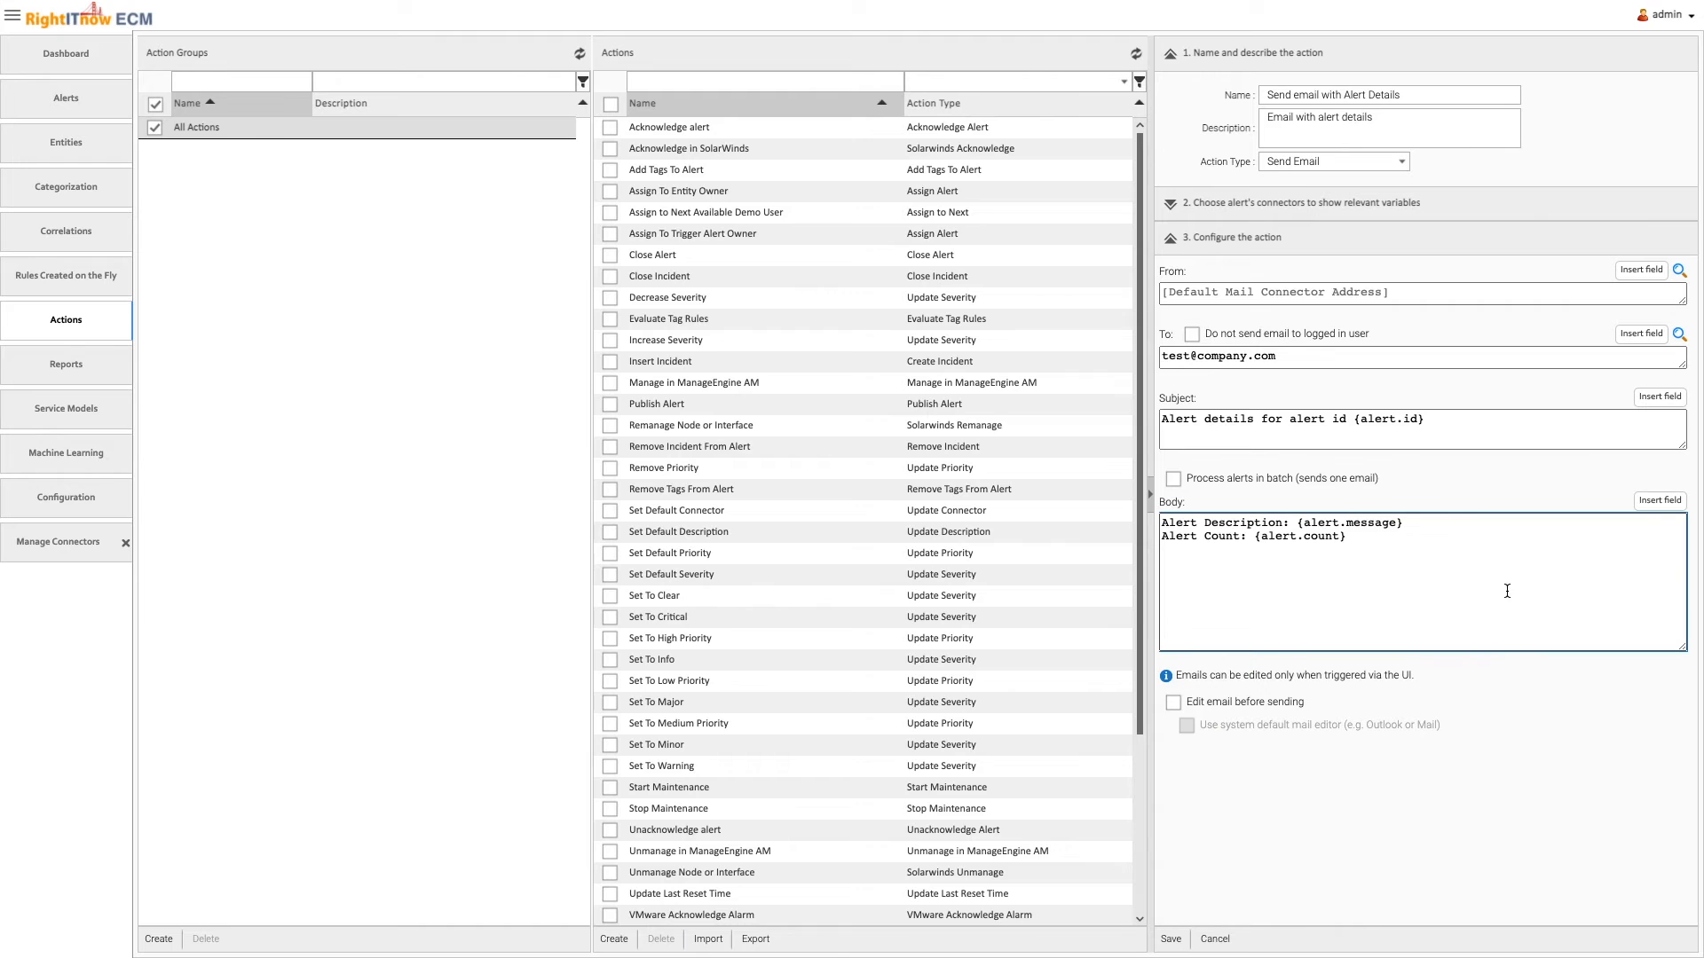
pyautogui.press('Return')
pyautogui.write('Alert Severity: {alert.severity}')
pyautogui.click(1175, 942)
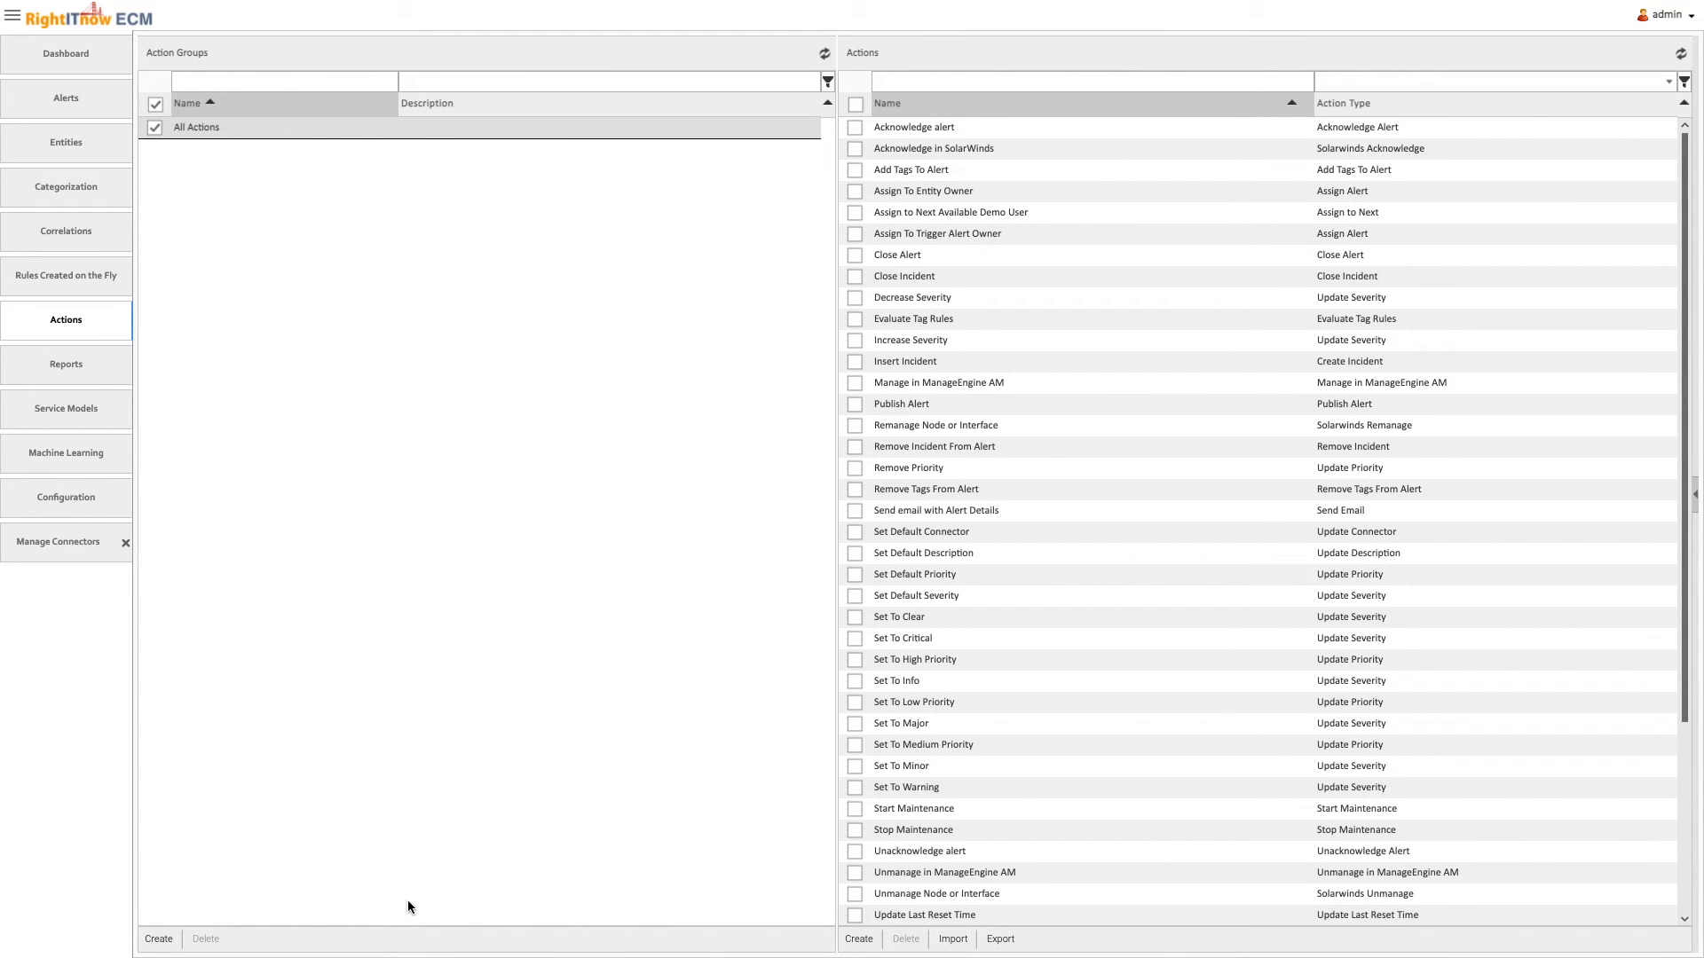
# Create an action group named "Send Email and Set to Critical", described as "Send an email with alert details and set the alert severity to critical"
pyautogui.click(153, 939)
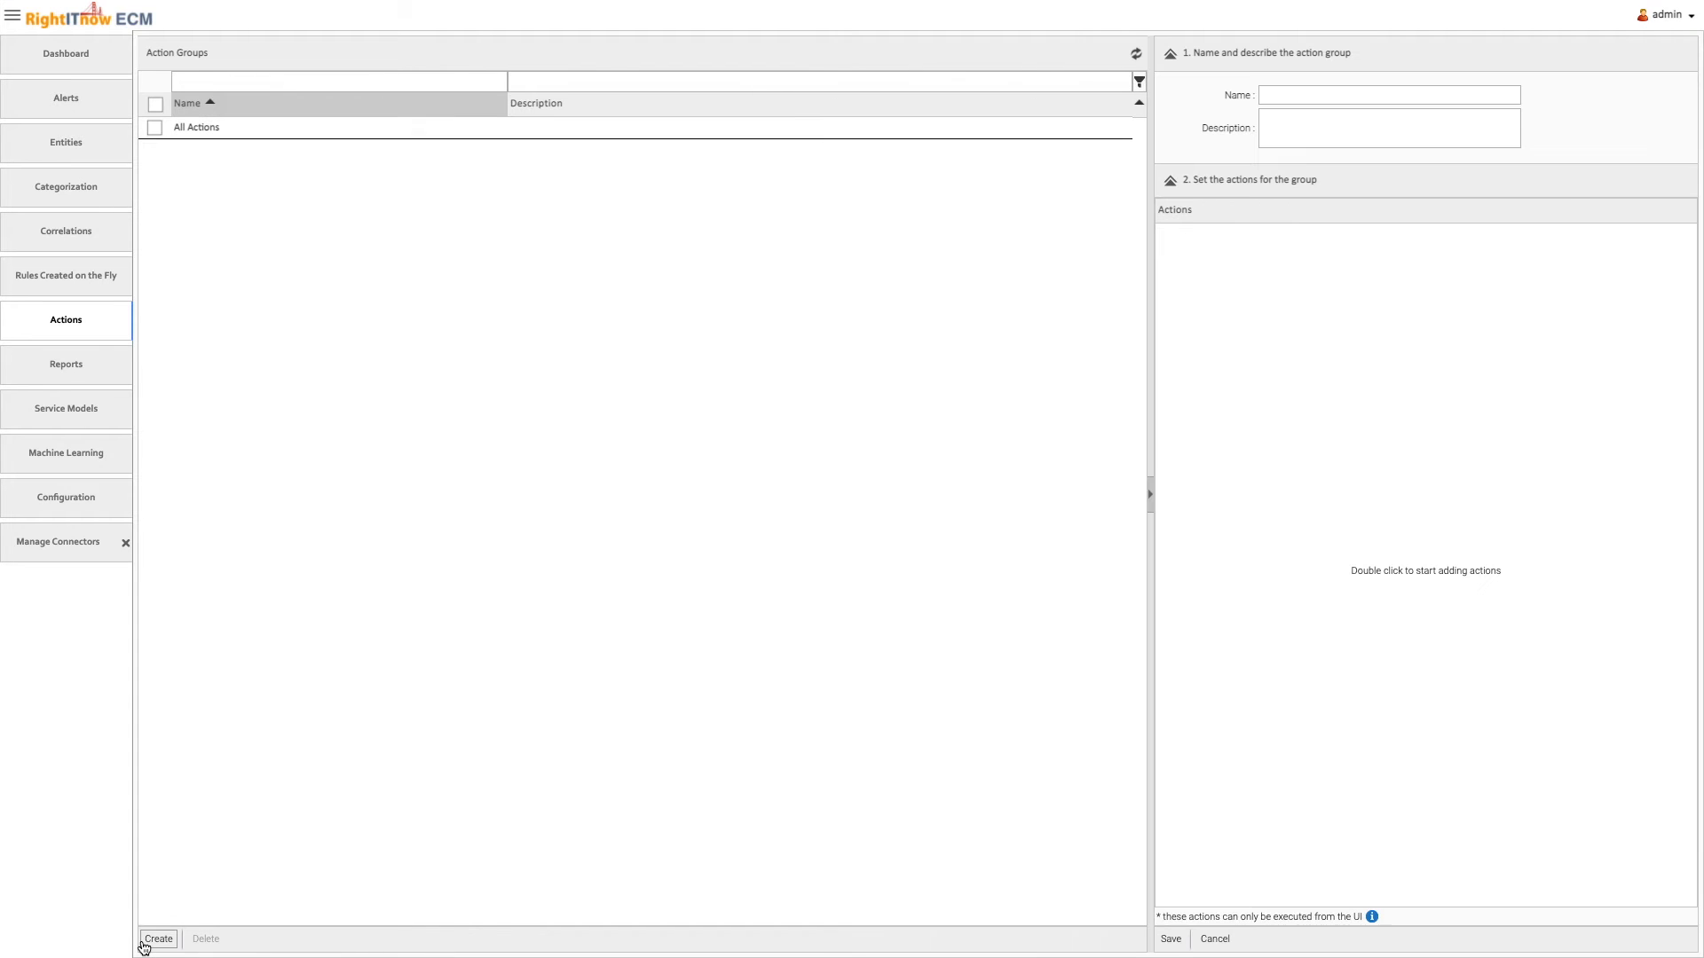
pyautogui.click(1280, 94)
pyautogui.write('Send Email and Set to Critical')
pyautogui.click(1361, 129)
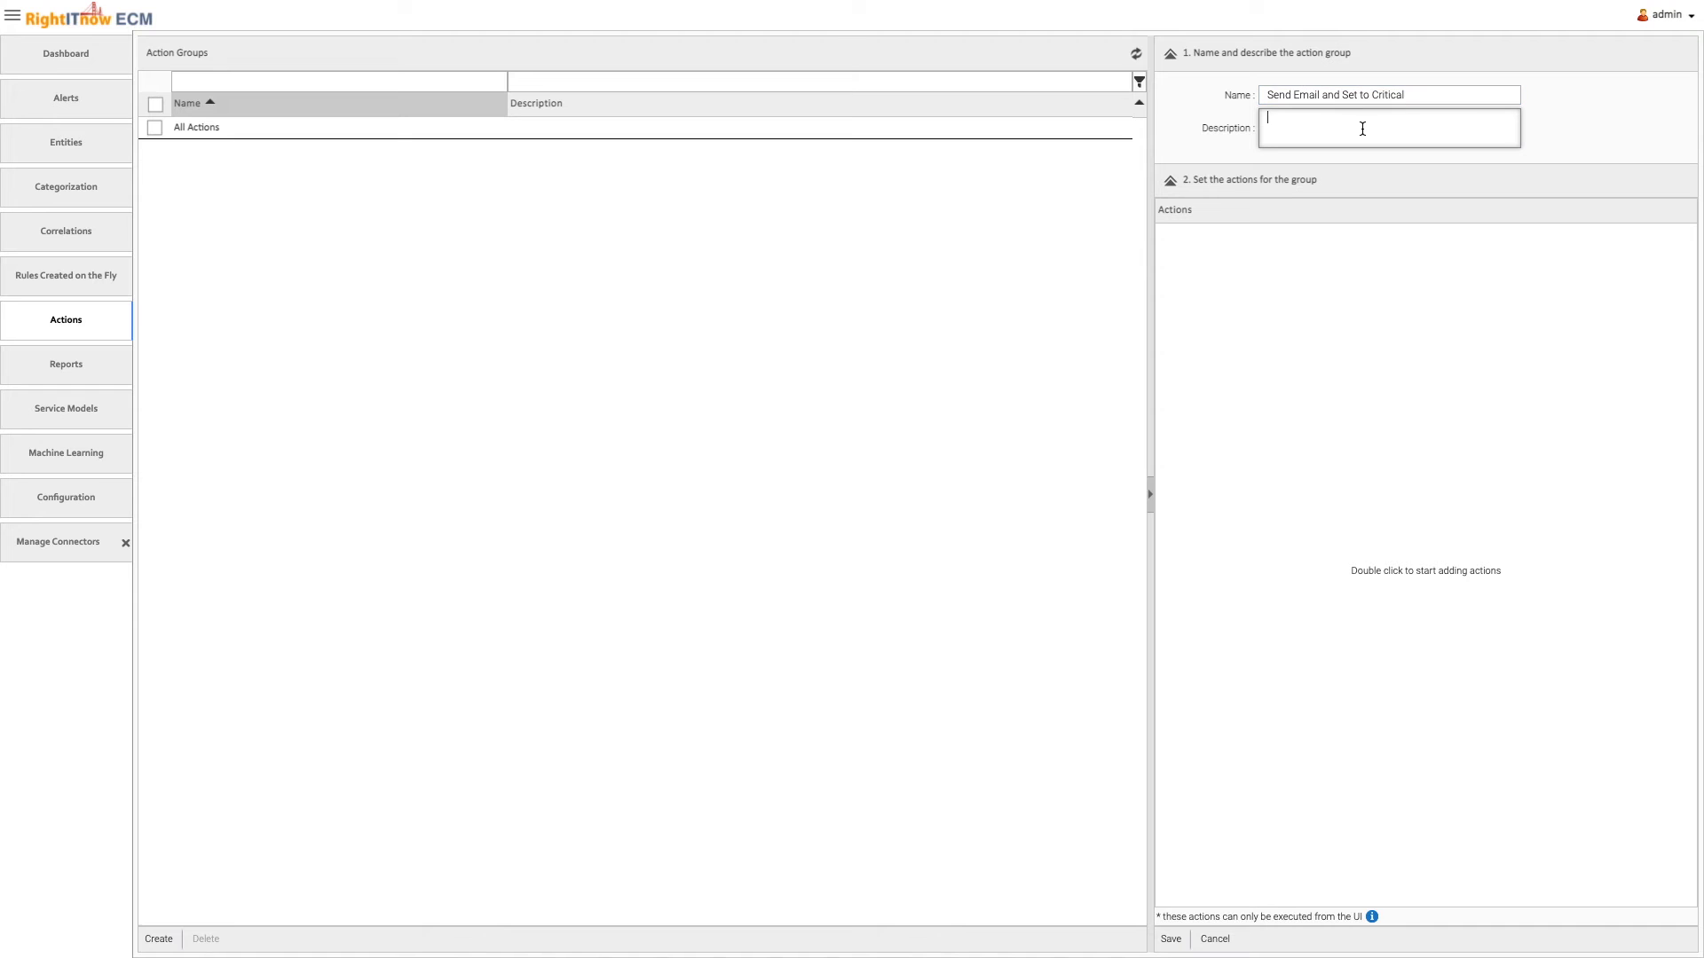
pyautogui.write('Send an email with alert details and set the alert severity to critical')
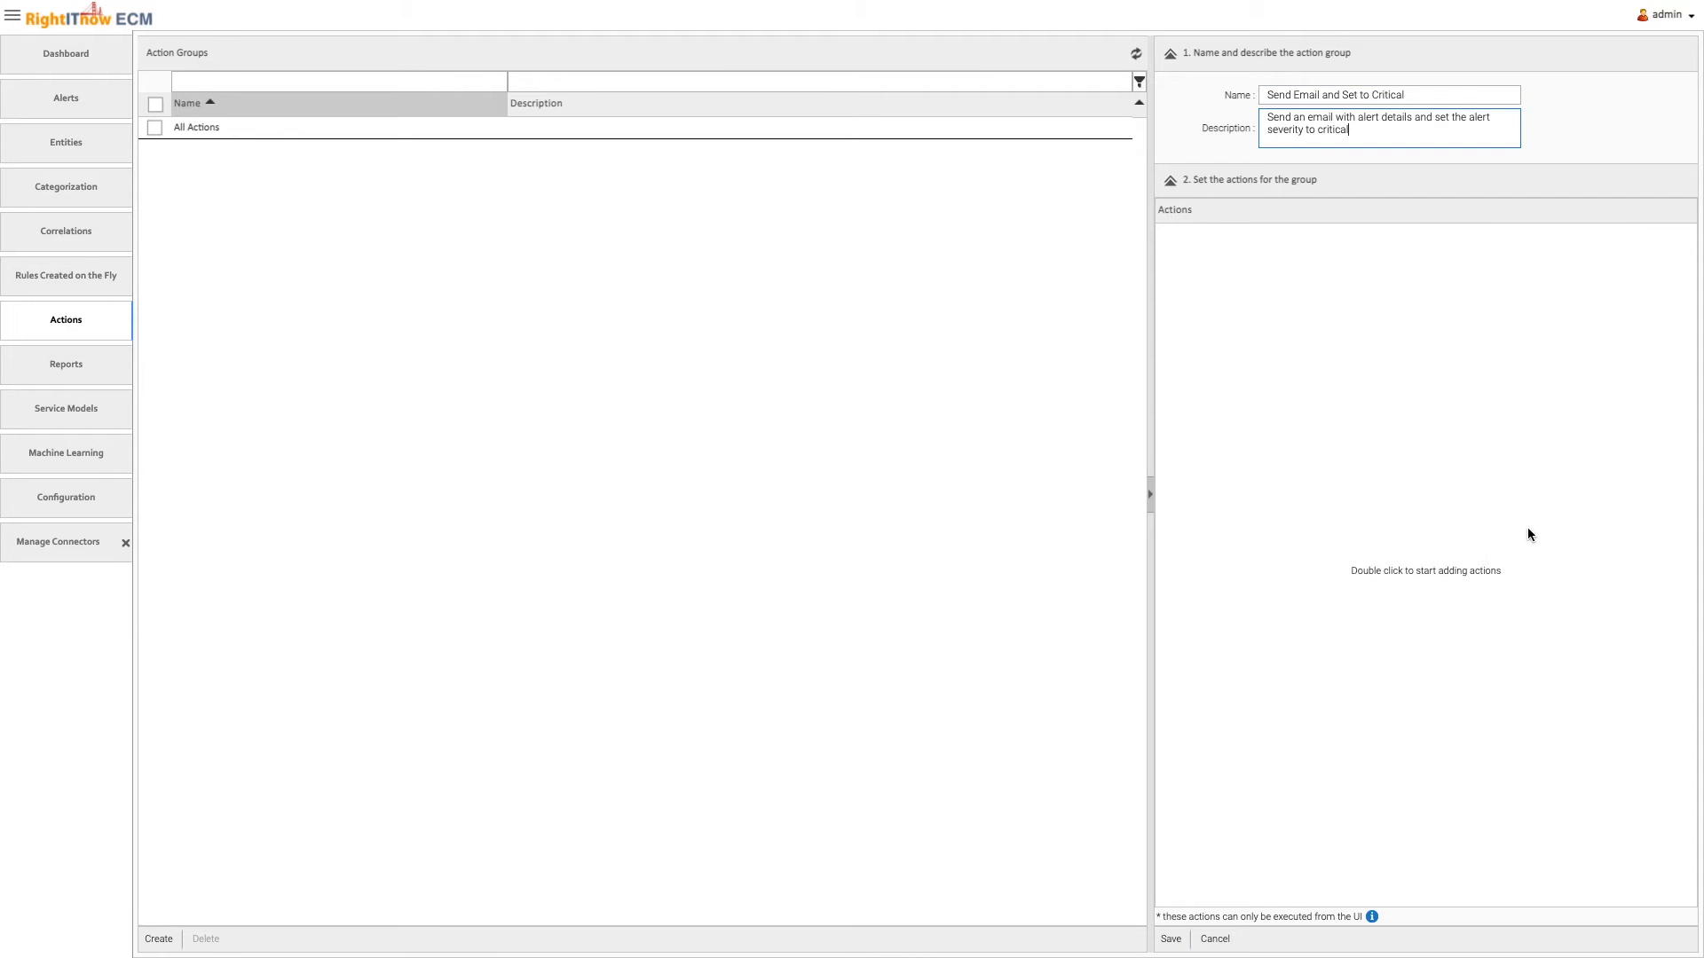
# Add the actions "Send email with Alert Details" and "Set To Critical" to the group and save it
pyautogui.doubleClick(1453, 578)
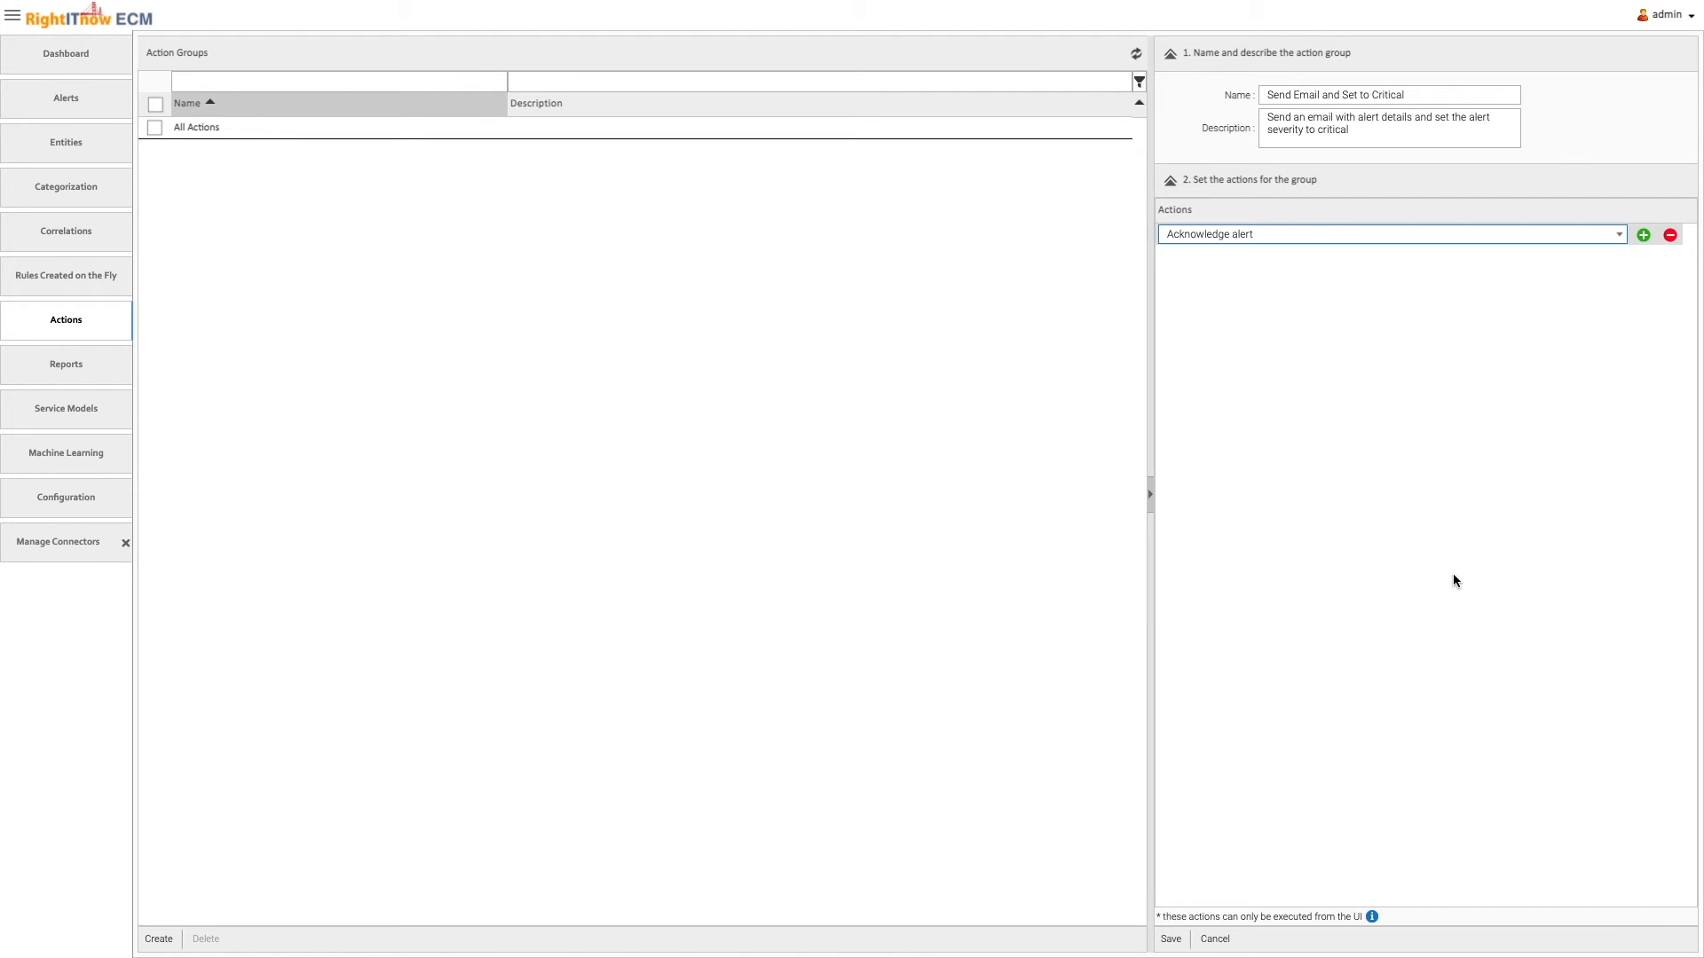
pyautogui.click(1305, 234)
pyautogui.scroll(-5, 1278, 365)
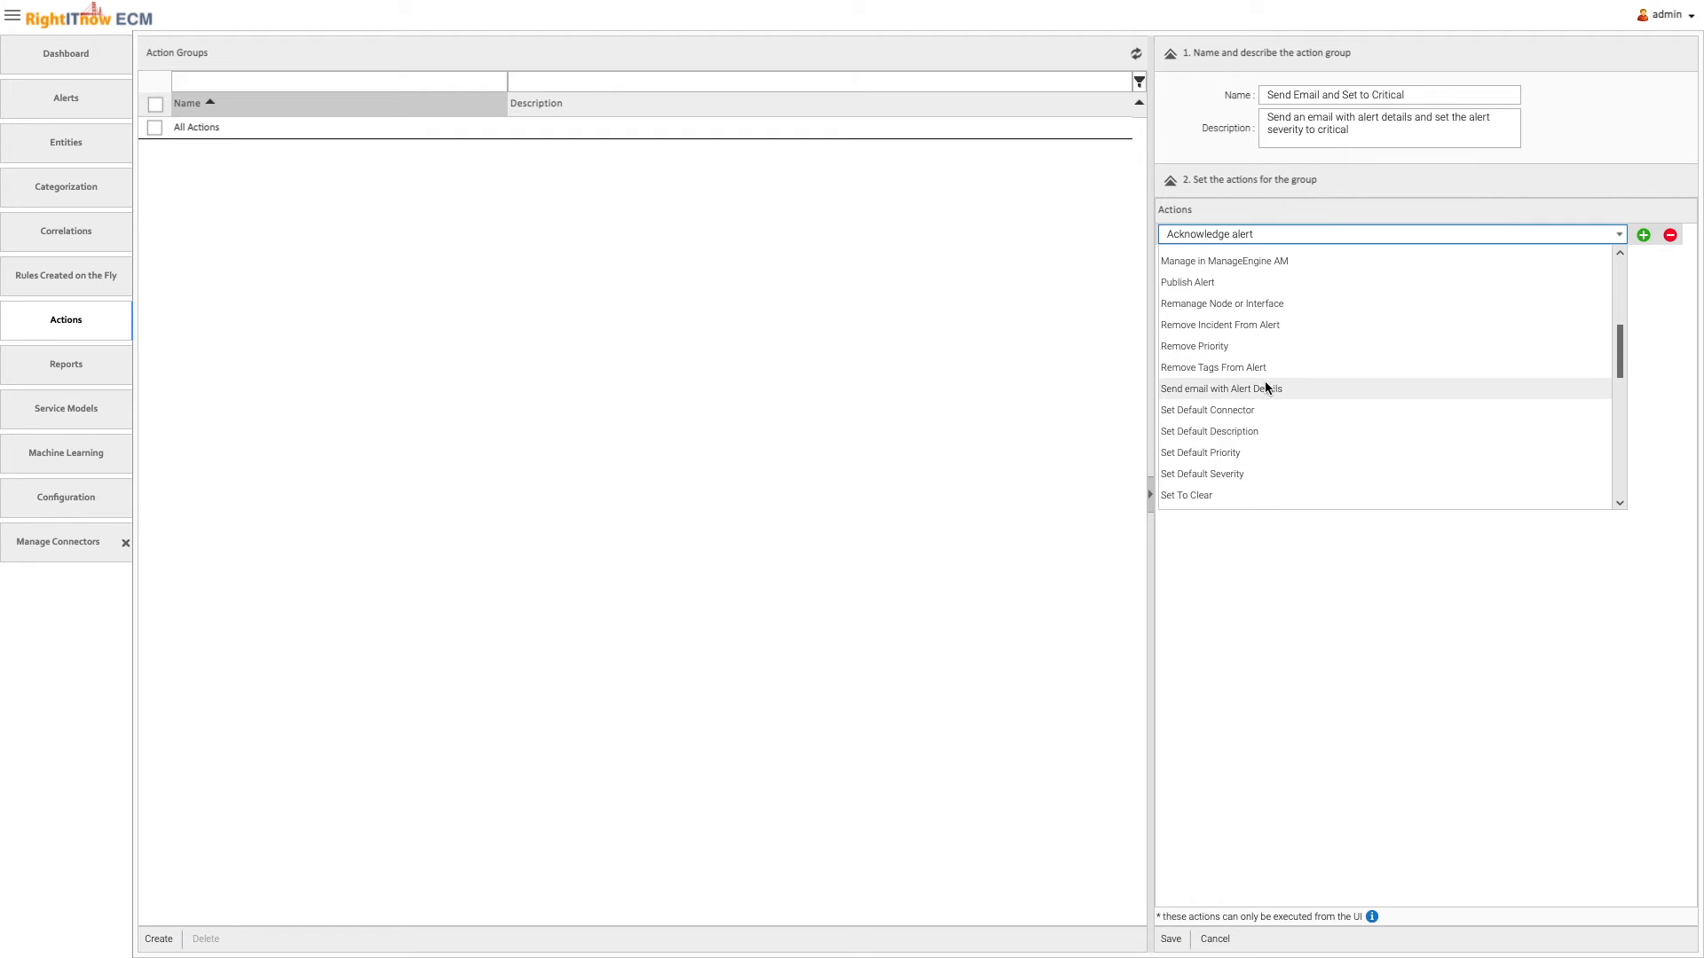
pyautogui.click(1267, 385)
pyautogui.click(1643, 237)
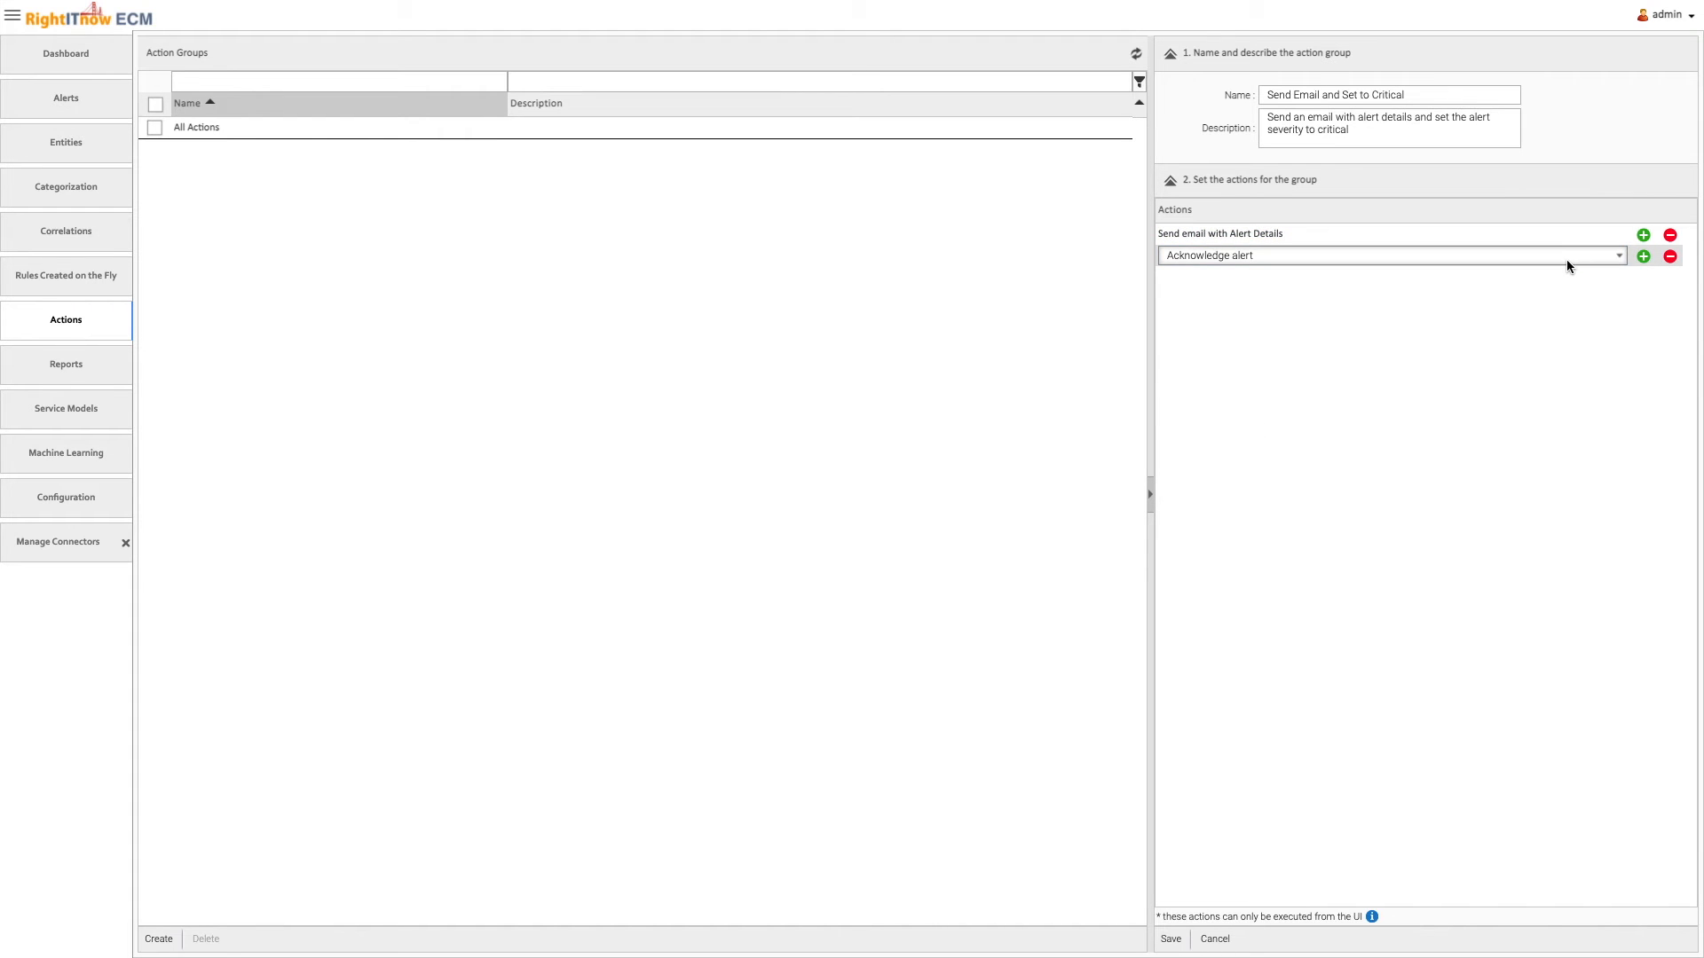
pyautogui.click(1565, 258)
pyautogui.scroll(-5, 1484, 415)
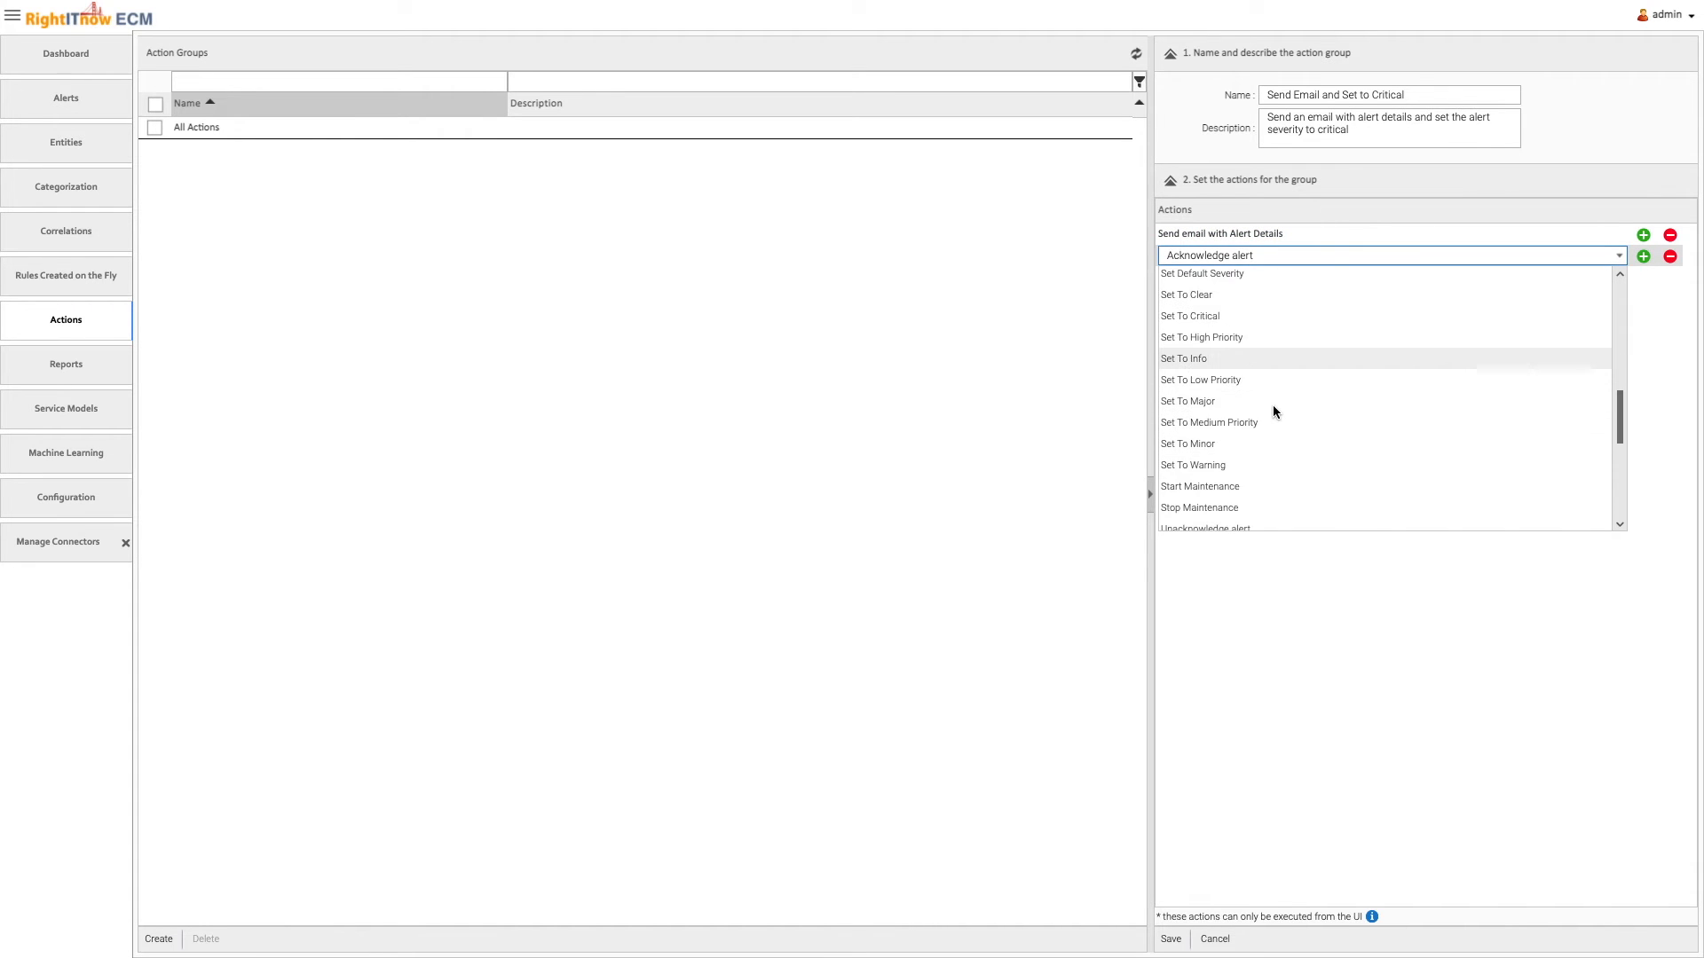
pyautogui.click(1238, 360)
pyautogui.click(1175, 937)
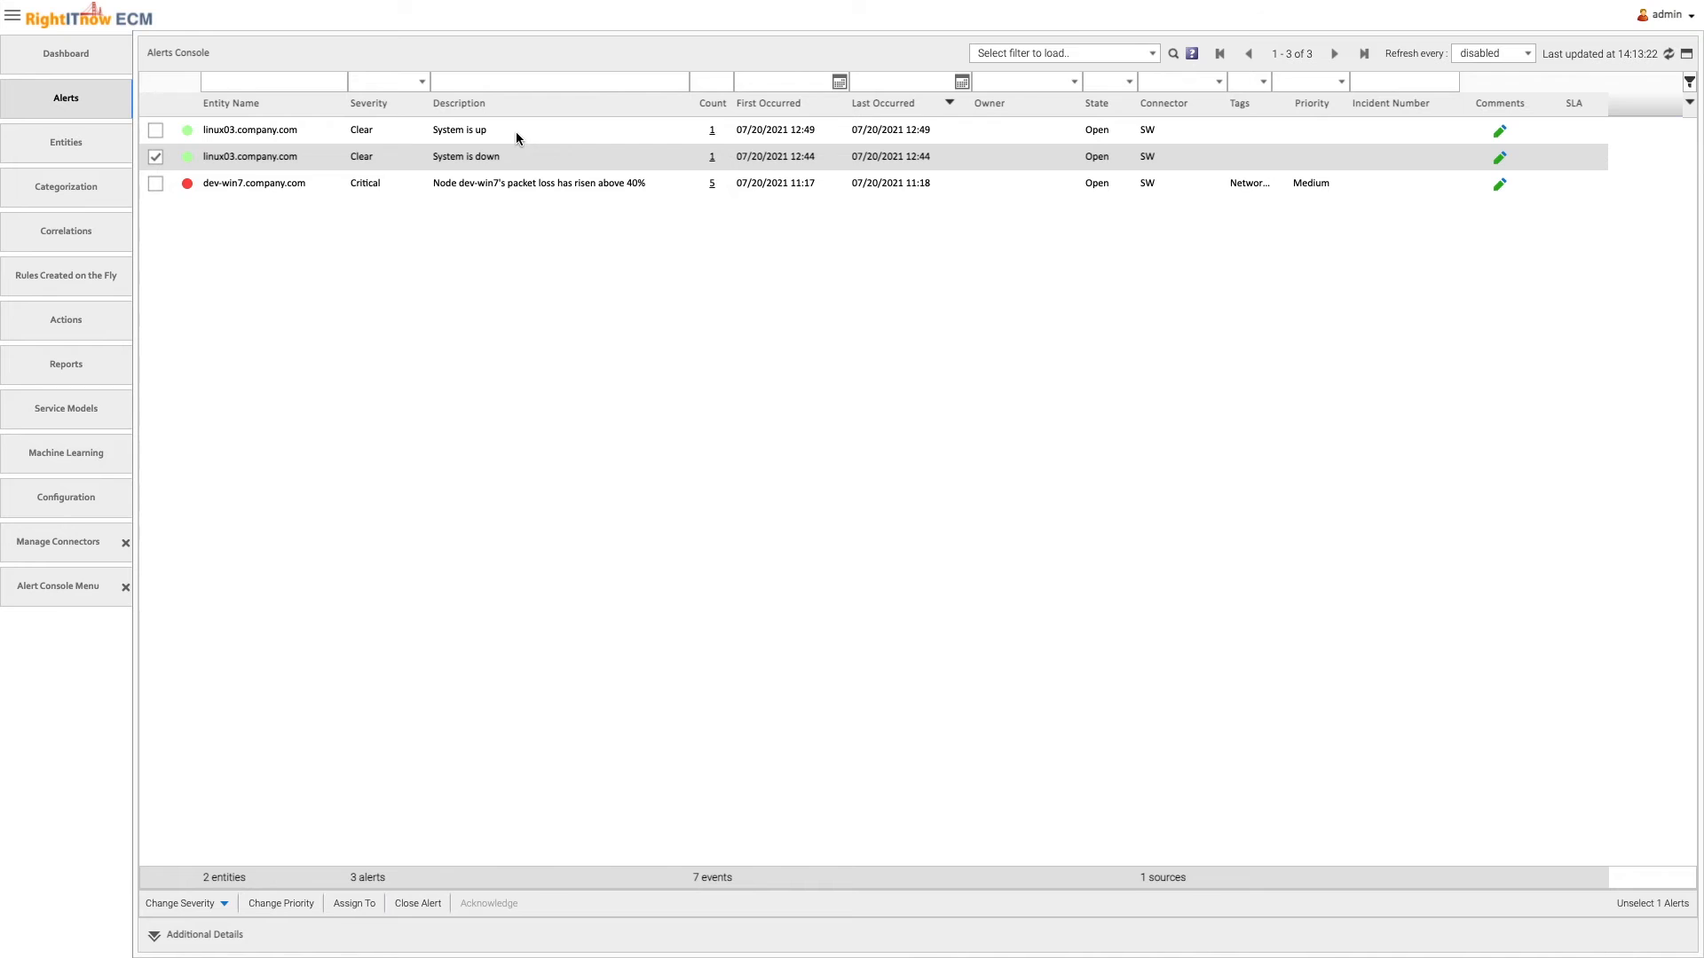
# Run the "Send Email and Set to Critical" action group on the "System is up" alert
pyautogui.click(517, 136)
pyautogui.rightClick(517, 136)
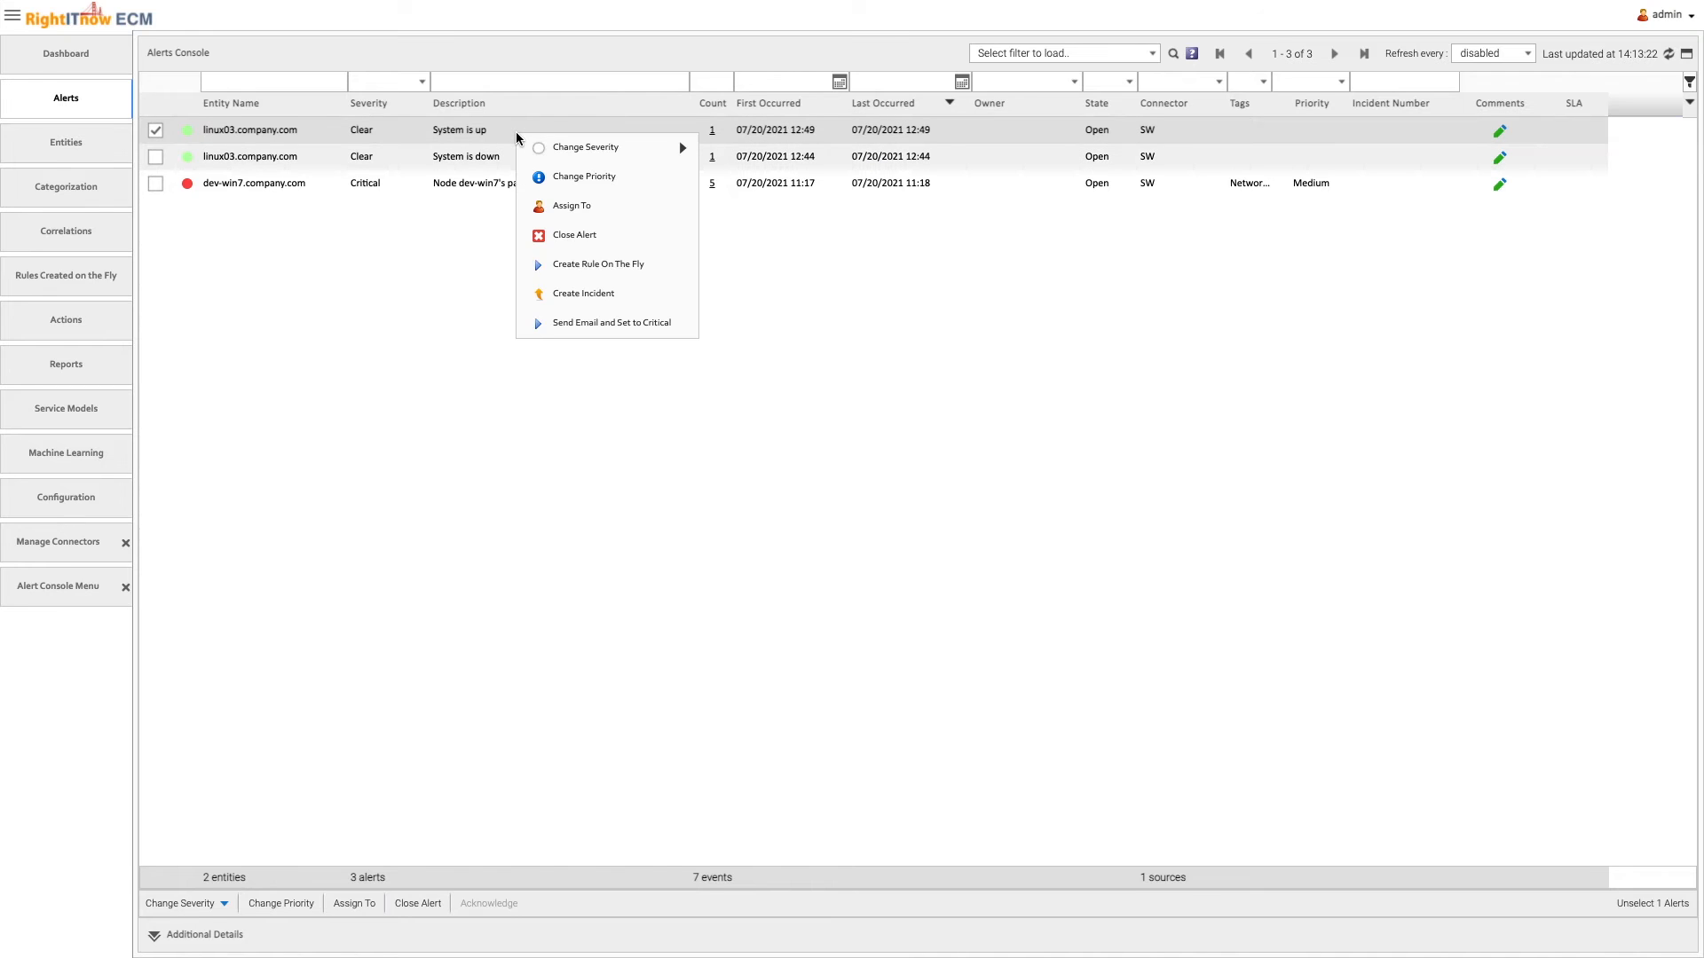
pyautogui.click(621, 322)
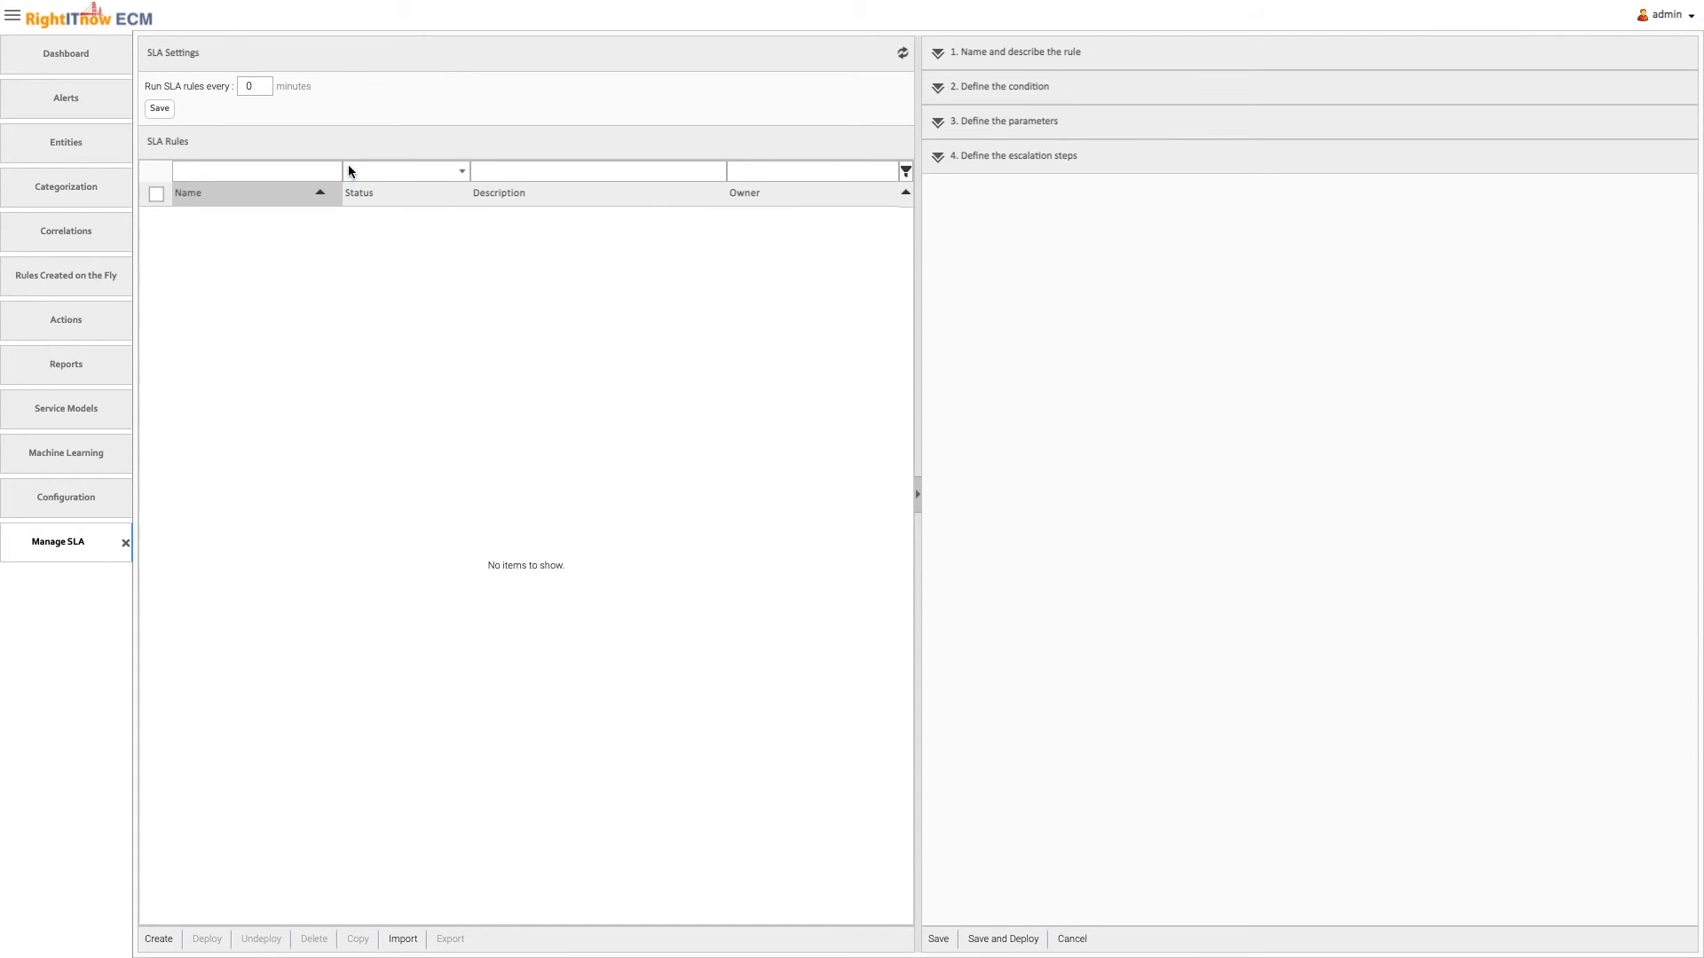
# Run SLA rules every 1 minute and create the rule "Critical alerts acknowledgement", described as "Critical alerts should be acknowledged within 10 minutes"
pyautogui.click(262, 86)
pyautogui.click(165, 109)
pyautogui.click(159, 939)
pyautogui.click(1118, 86)
pyautogui.write('Critical alerts acknowledgement')
pyautogui.click(1185, 115)
pyautogui.write('Critical alerts should be acknowledged within 10 minutes')
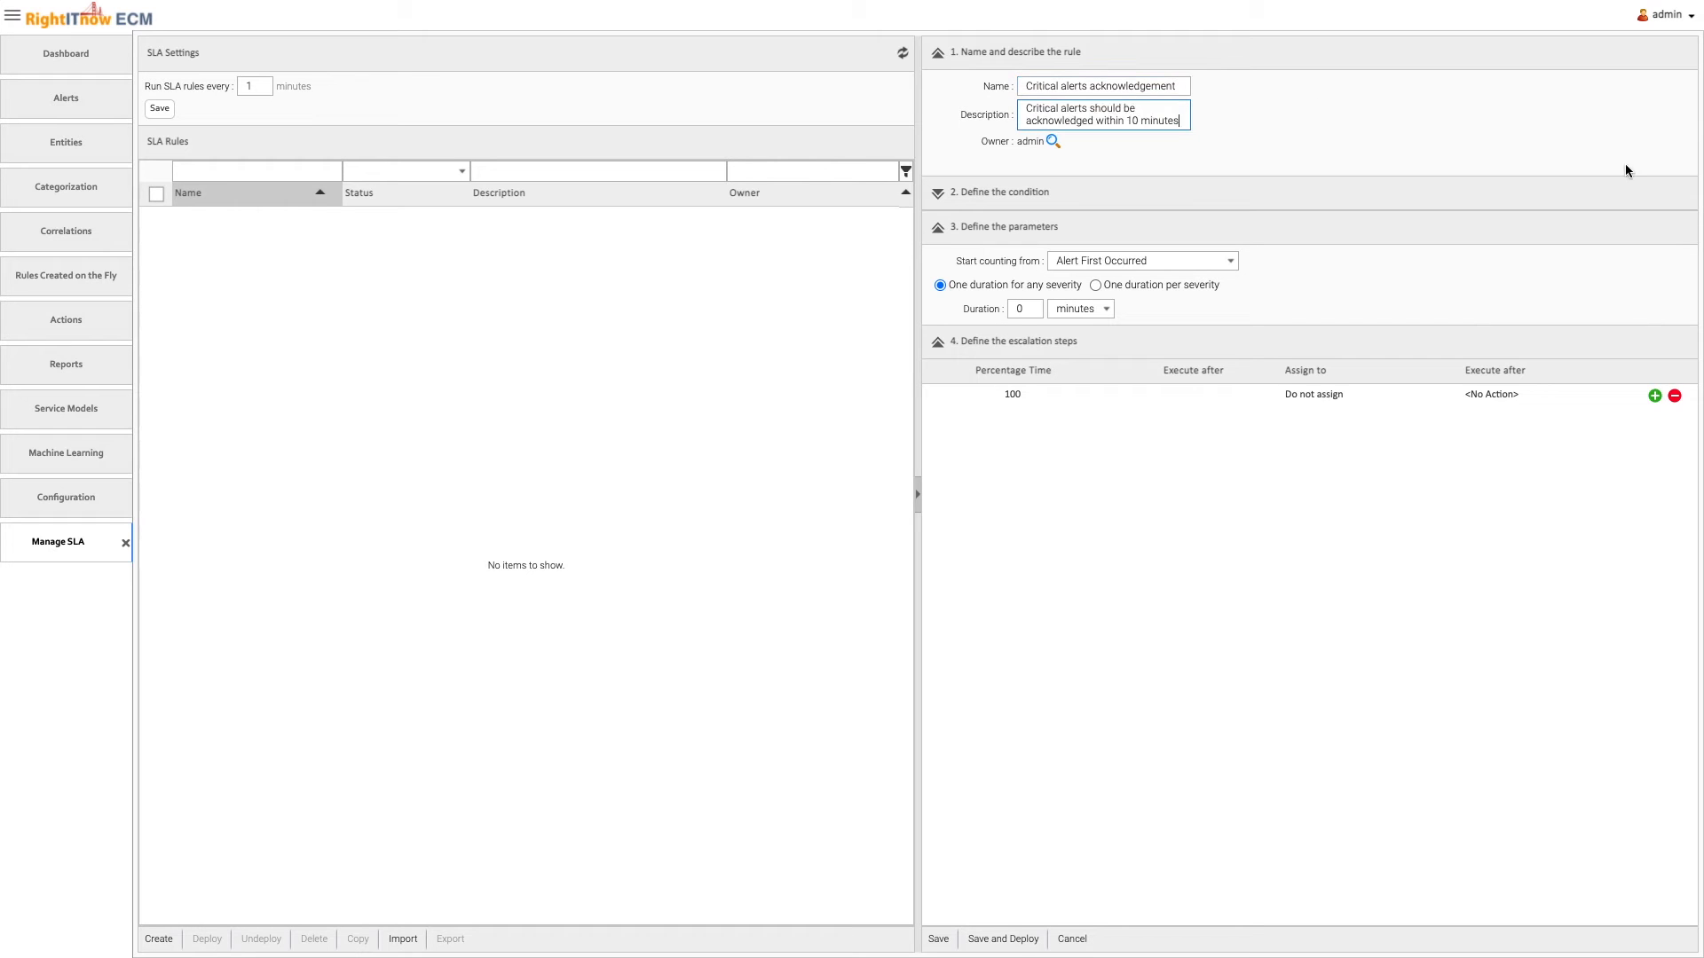
# Define the SLA condition as State not equal Acknowledged and set the duration for any severity to 10 minutes
pyautogui.click(1283, 191)
pyautogui.click(1125, 239)
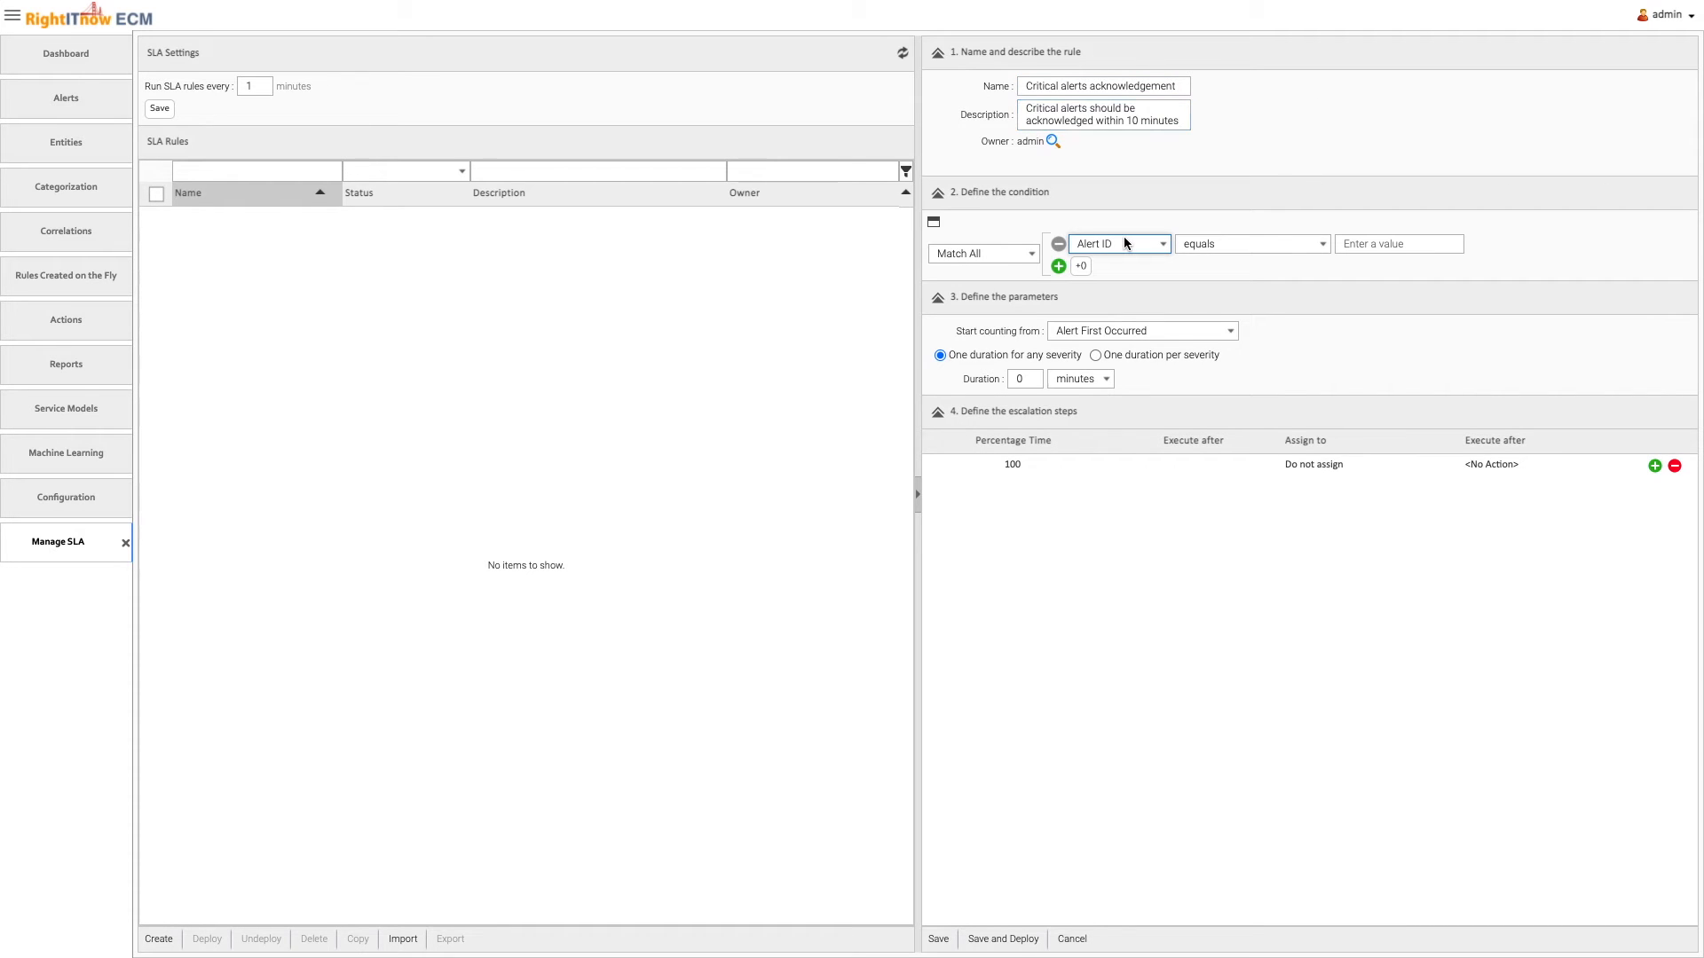
pyautogui.click(1124, 240)
pyautogui.scroll(-5, 1141, 373)
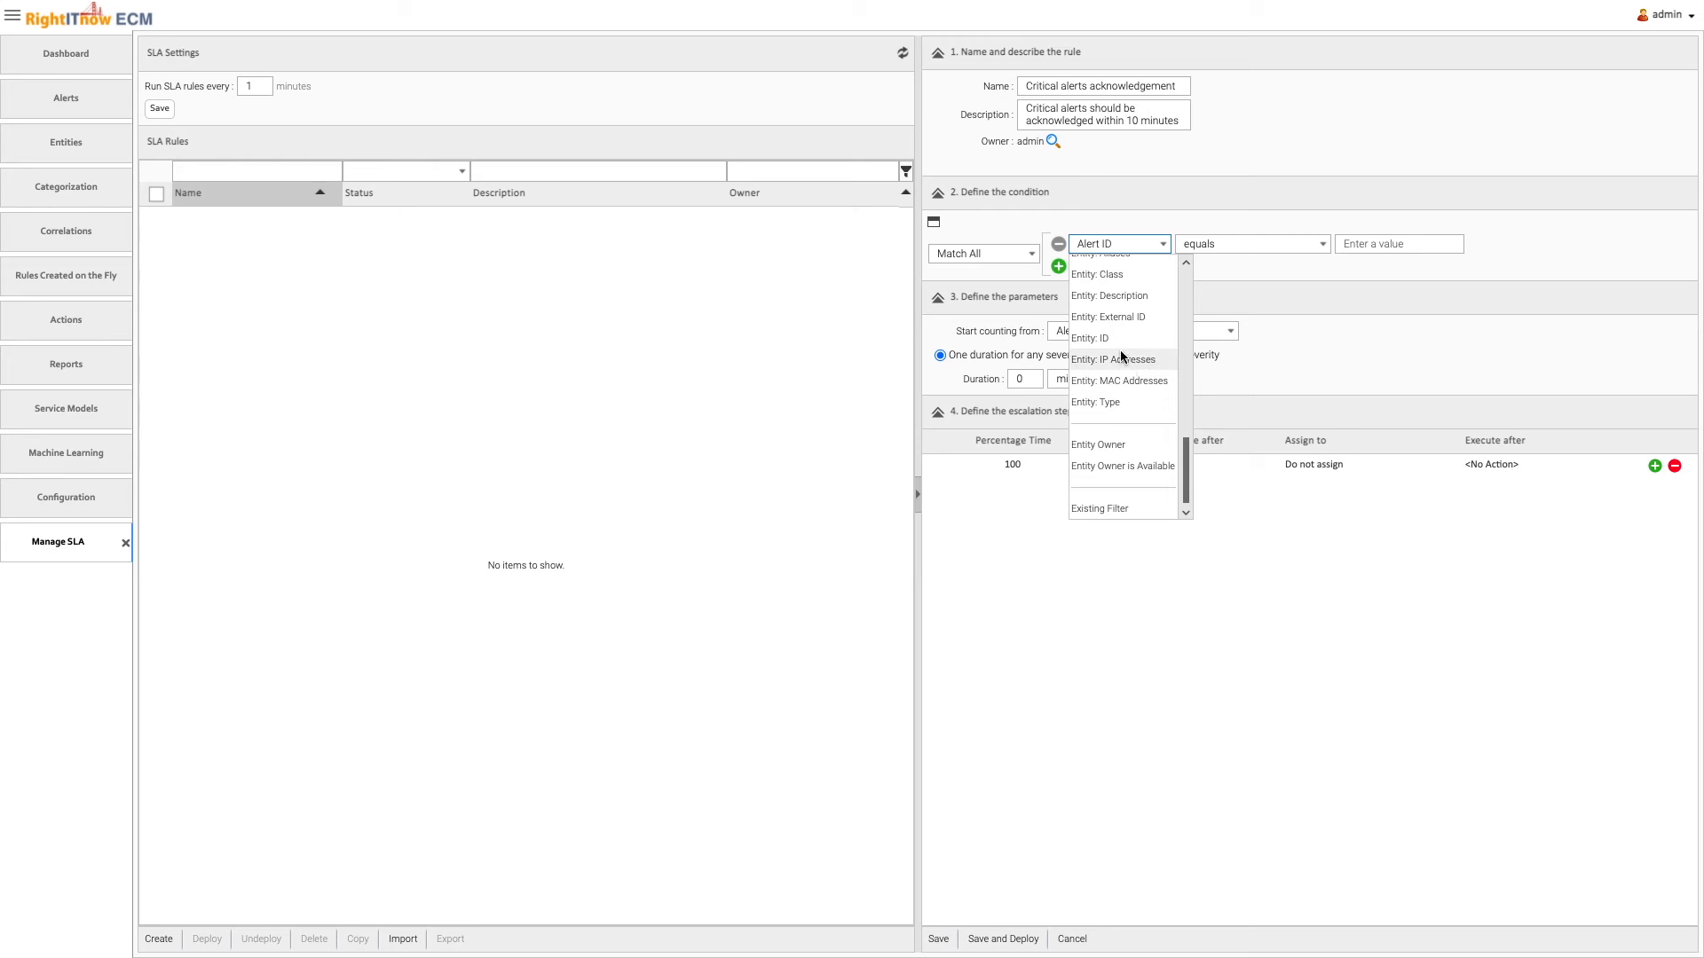
pyautogui.scroll(3, 1120, 328)
pyautogui.click(1129, 277)
pyautogui.click(1210, 245)
pyautogui.click(1275, 284)
pyautogui.click(1360, 248)
pyautogui.click(1376, 305)
pyautogui.click(1019, 381)
pyautogui.write('10')
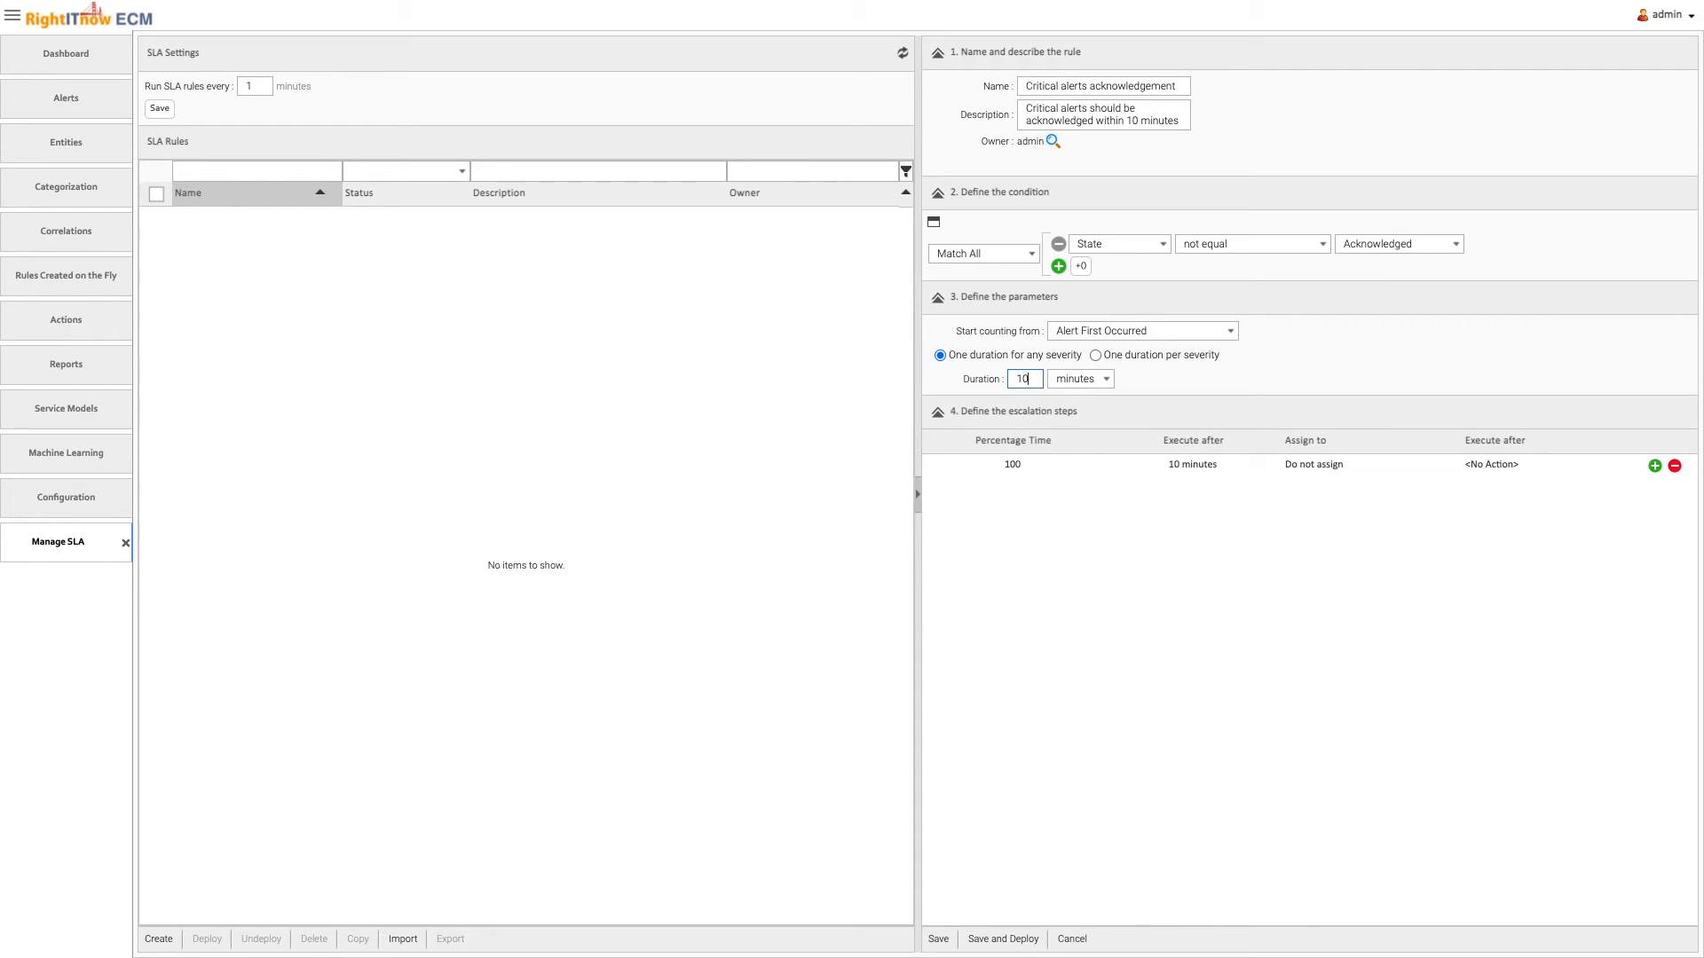
# Define four escalation steps at 25, 50, 75 and 100 percent of the SLA time
pyautogui.click(1024, 466)
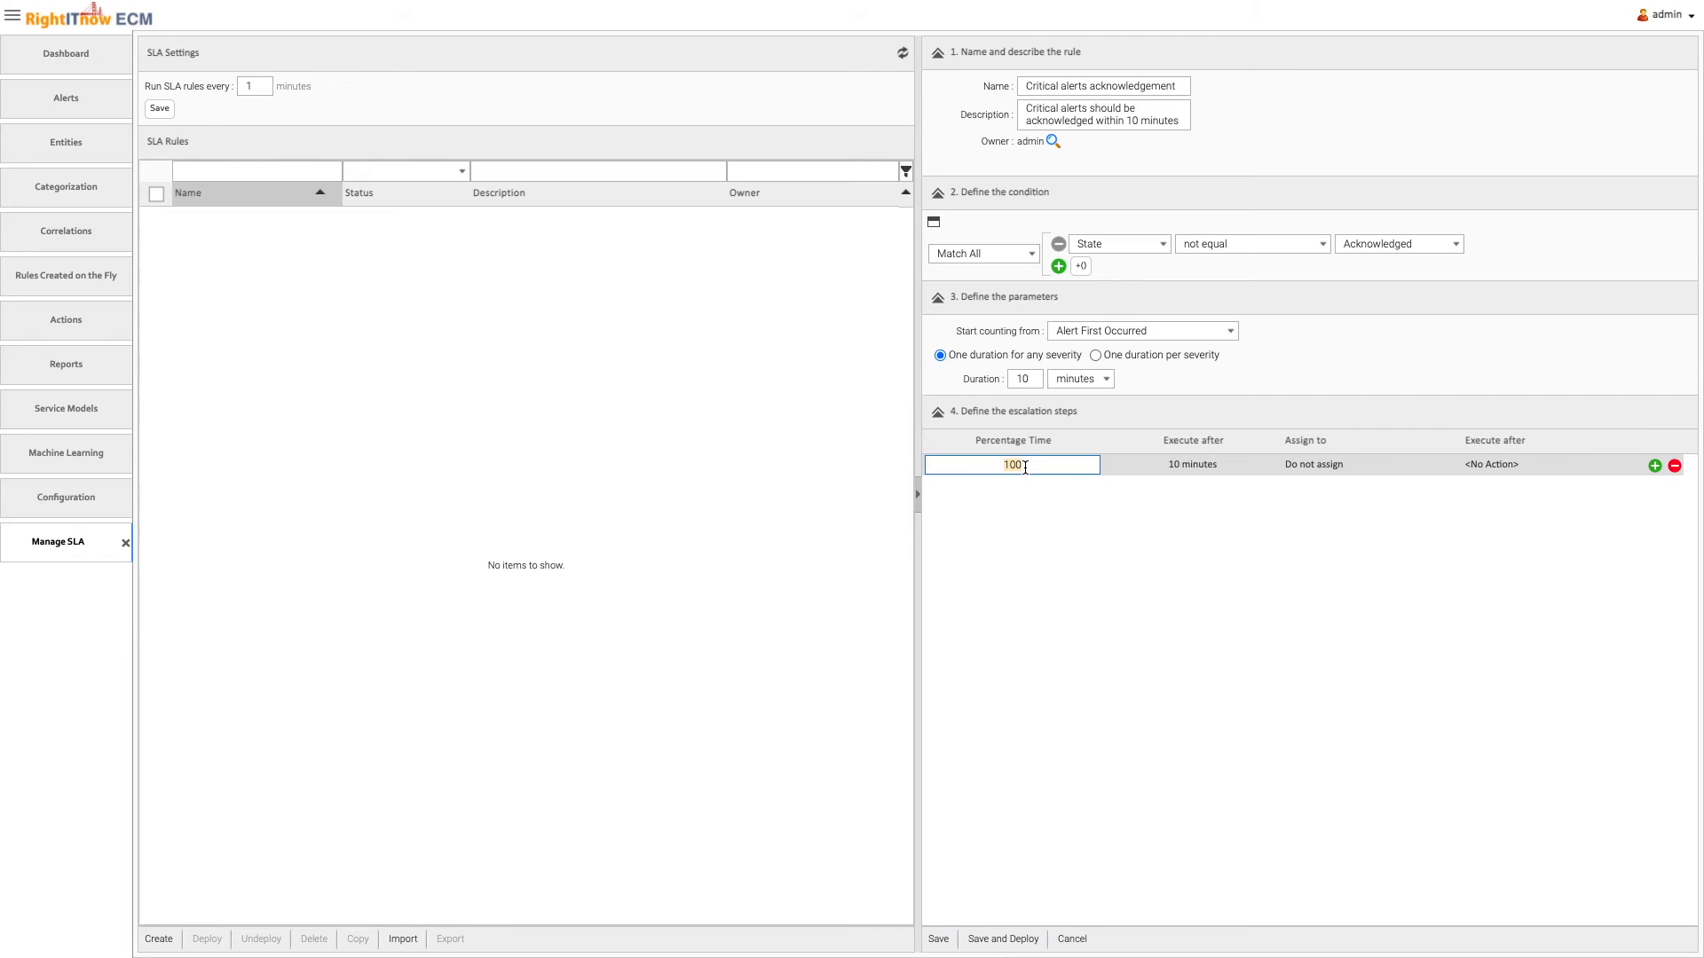
pyautogui.write('2')
pyautogui.click(1654, 466)
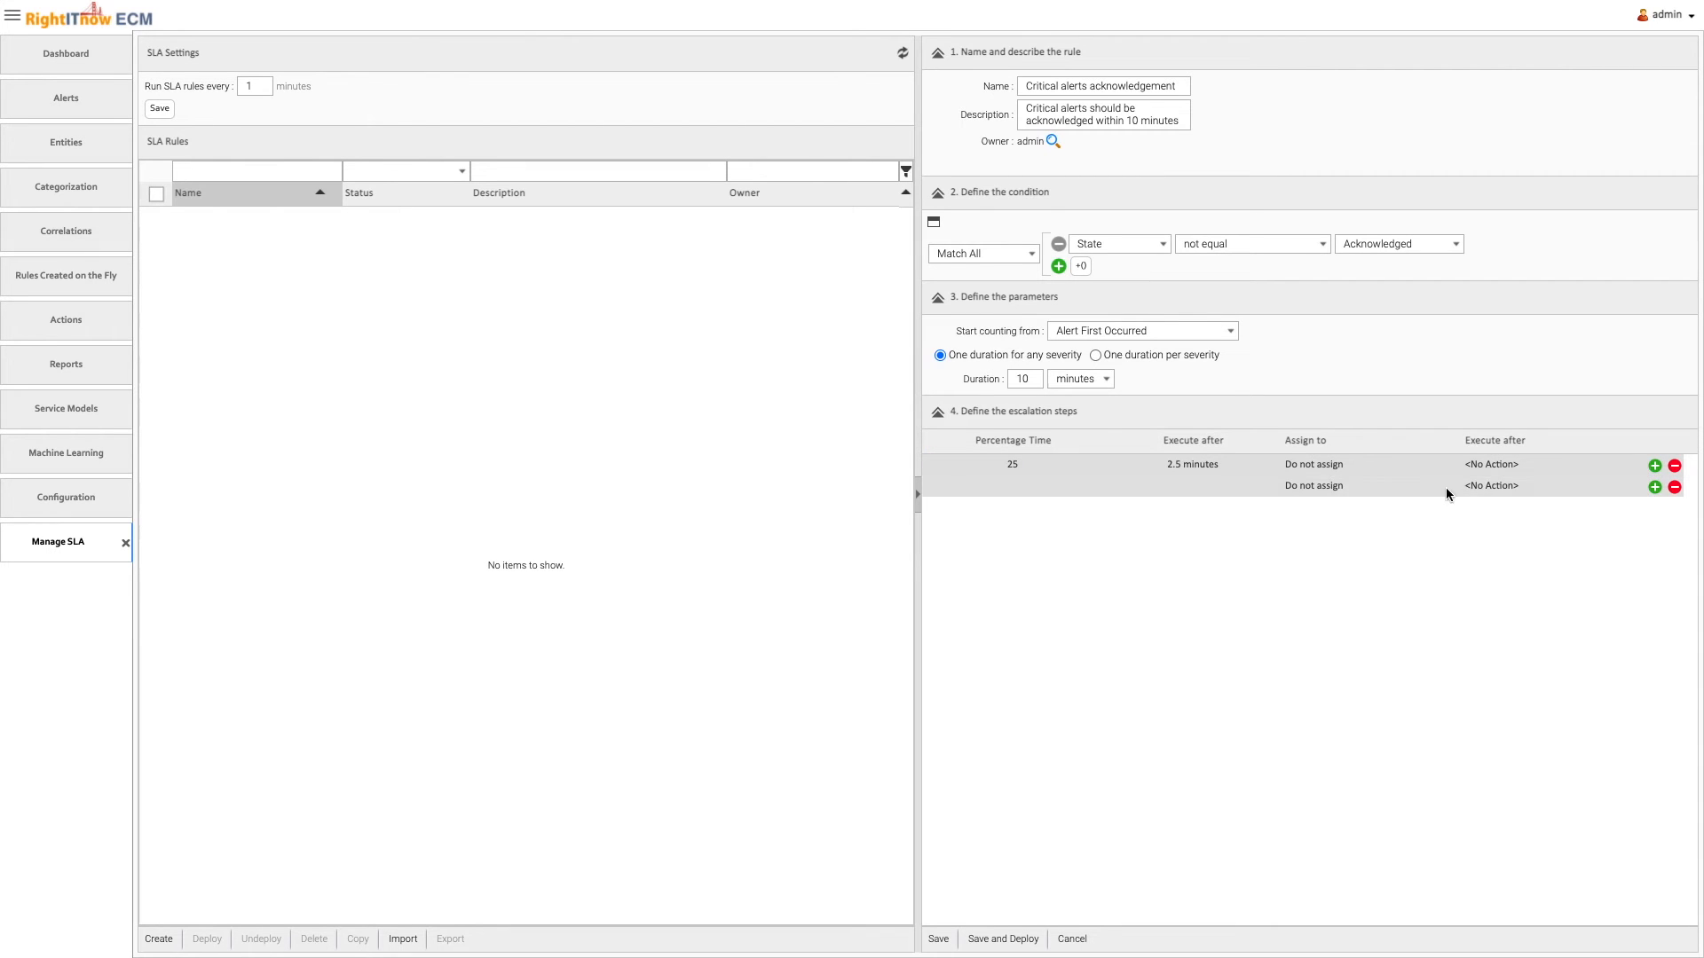
pyautogui.click(1001, 492)
pyautogui.write('50')
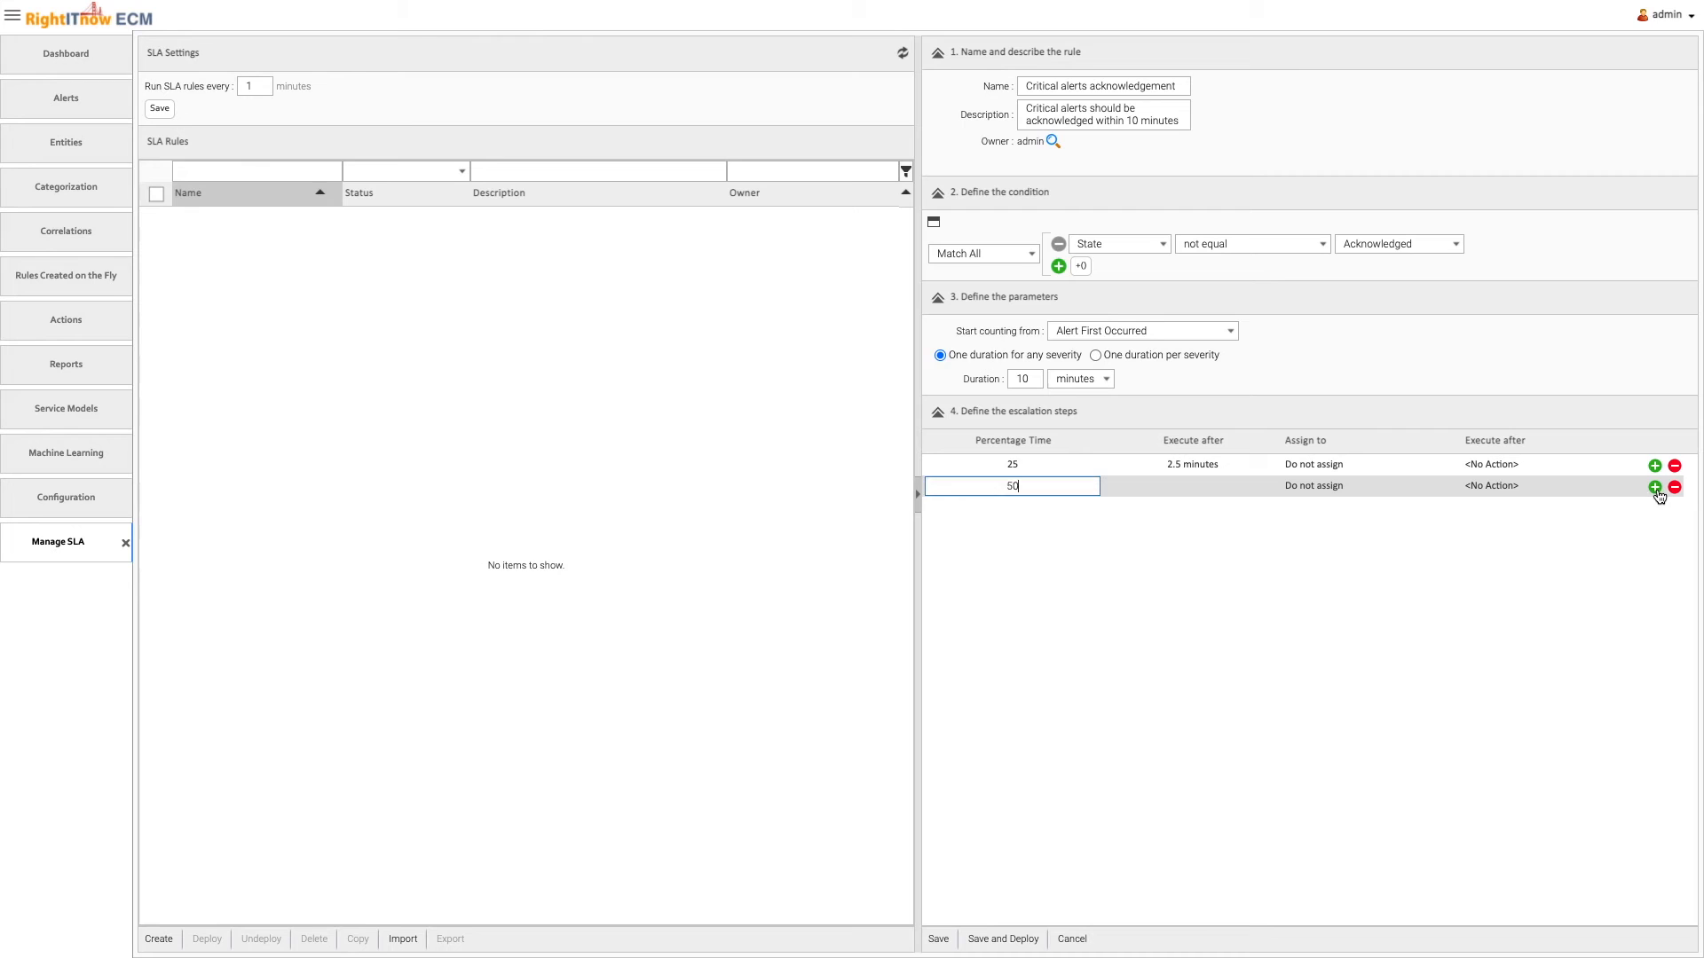
pyautogui.click(1655, 488)
pyautogui.click(1022, 512)
pyautogui.write('75')
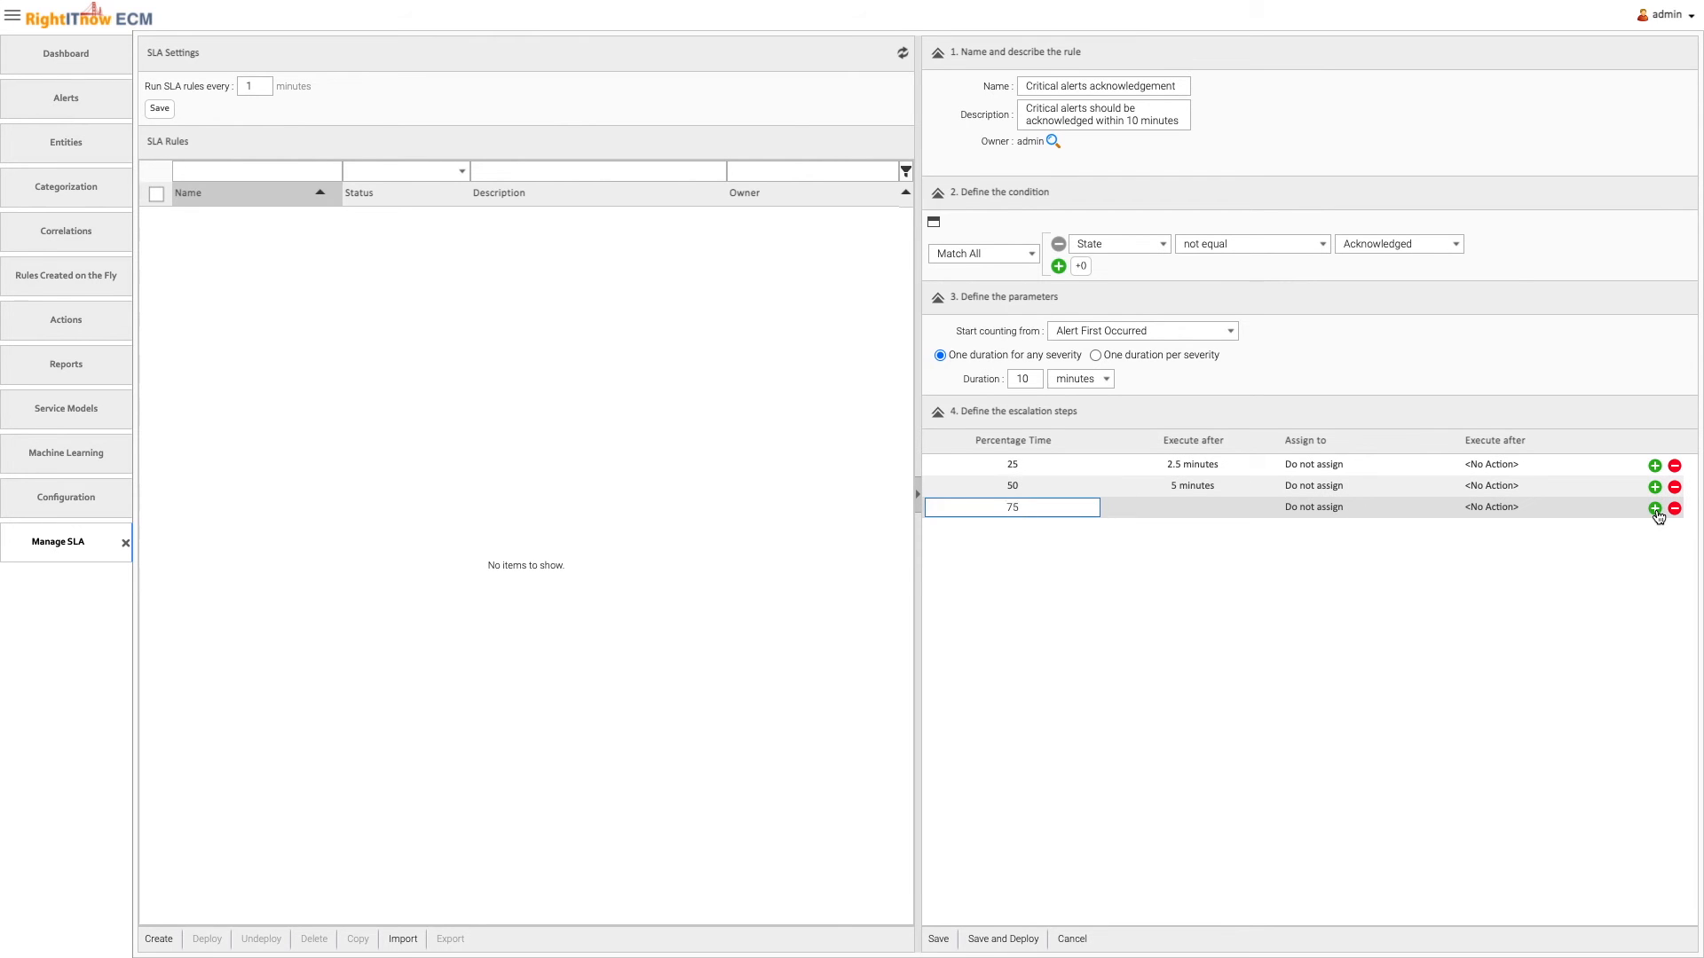
pyautogui.click(1655, 508)
pyautogui.click(1022, 533)
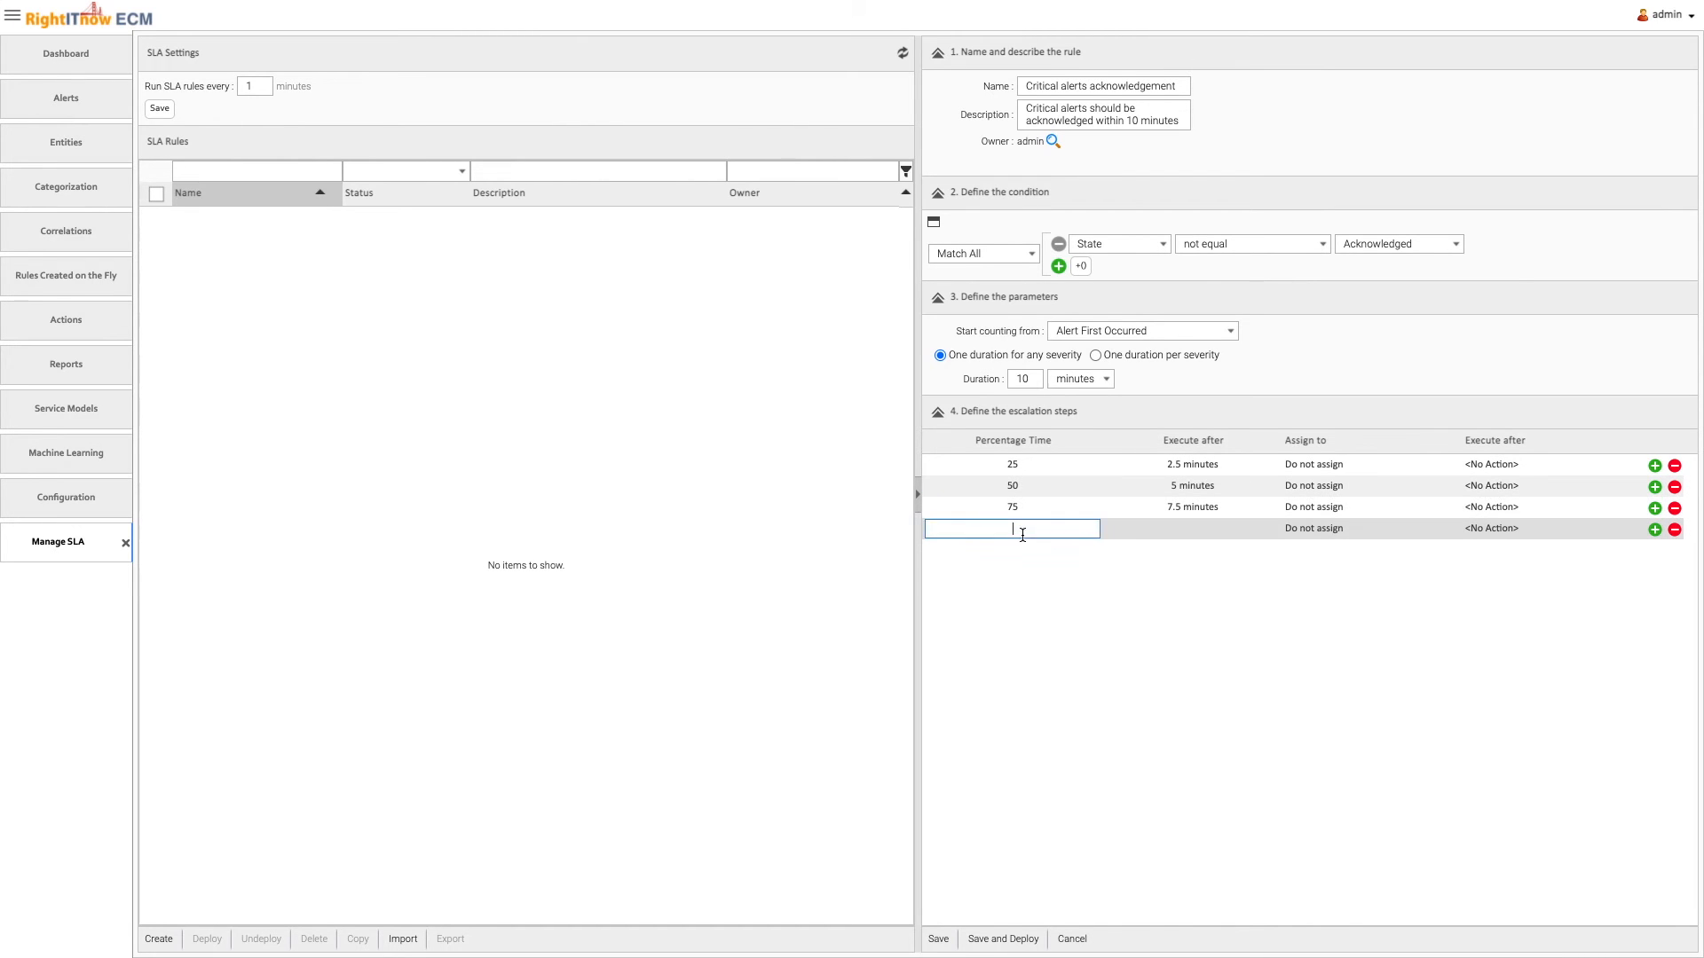
pyautogui.write('100')
# Set the 25 percent escalation step to execute Assign to Next Available Demo User
pyautogui.click(1494, 464)
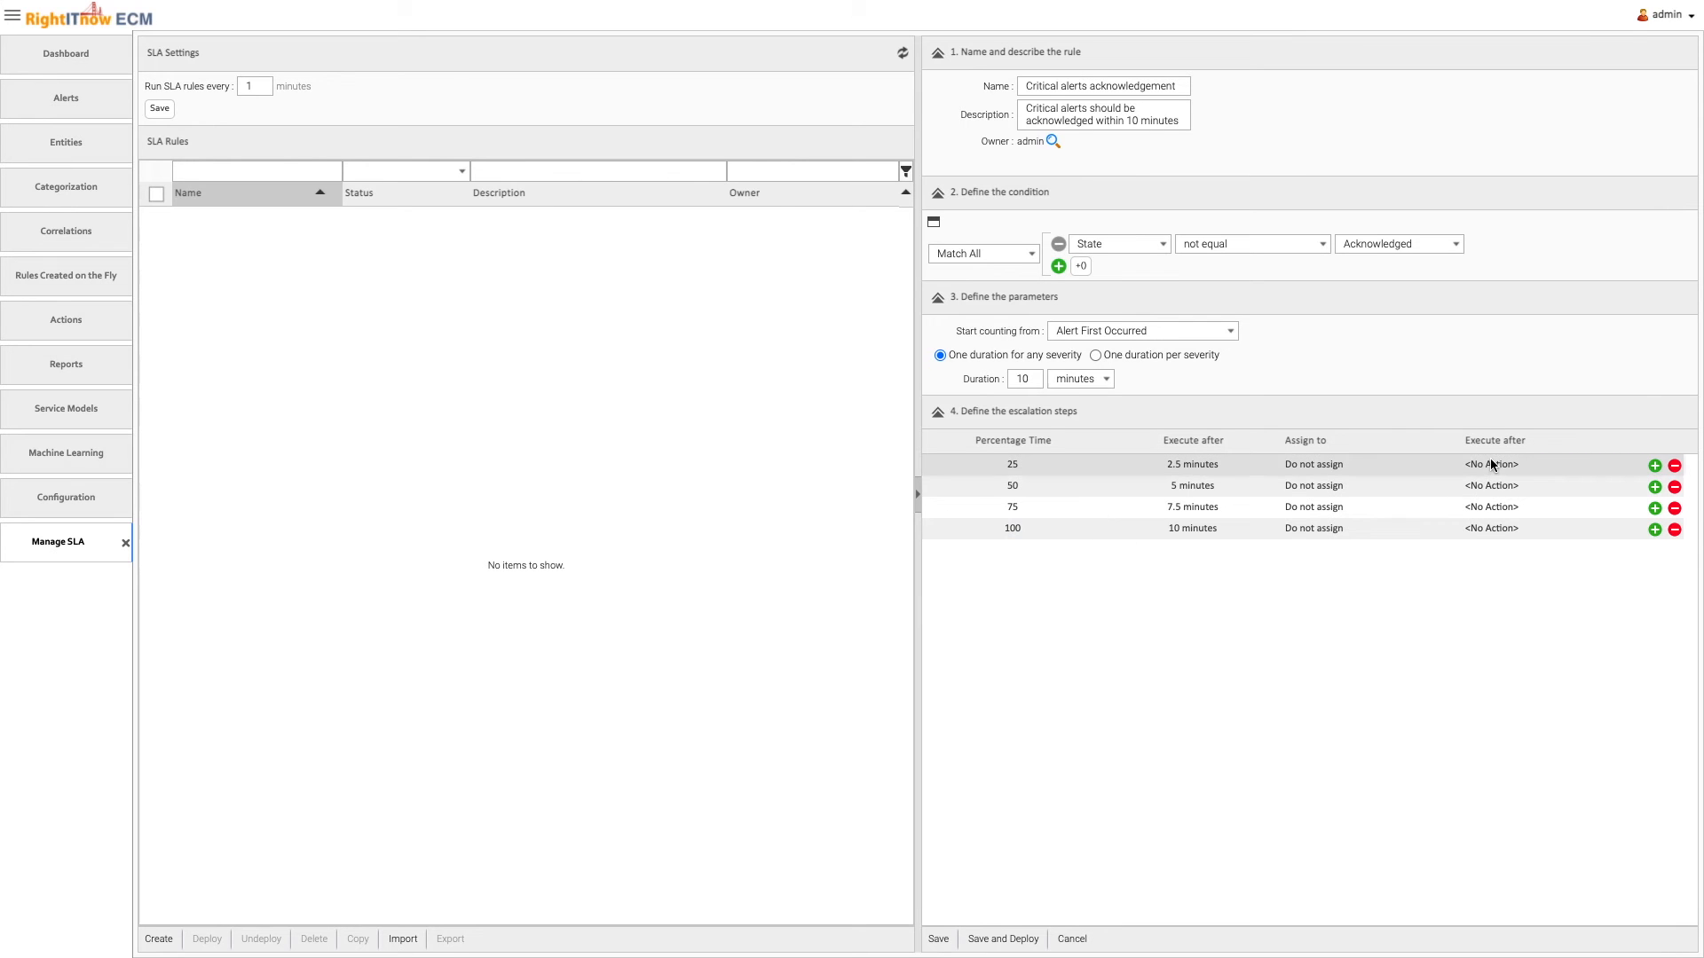
pyautogui.click(1505, 467)
pyautogui.click(1491, 666)
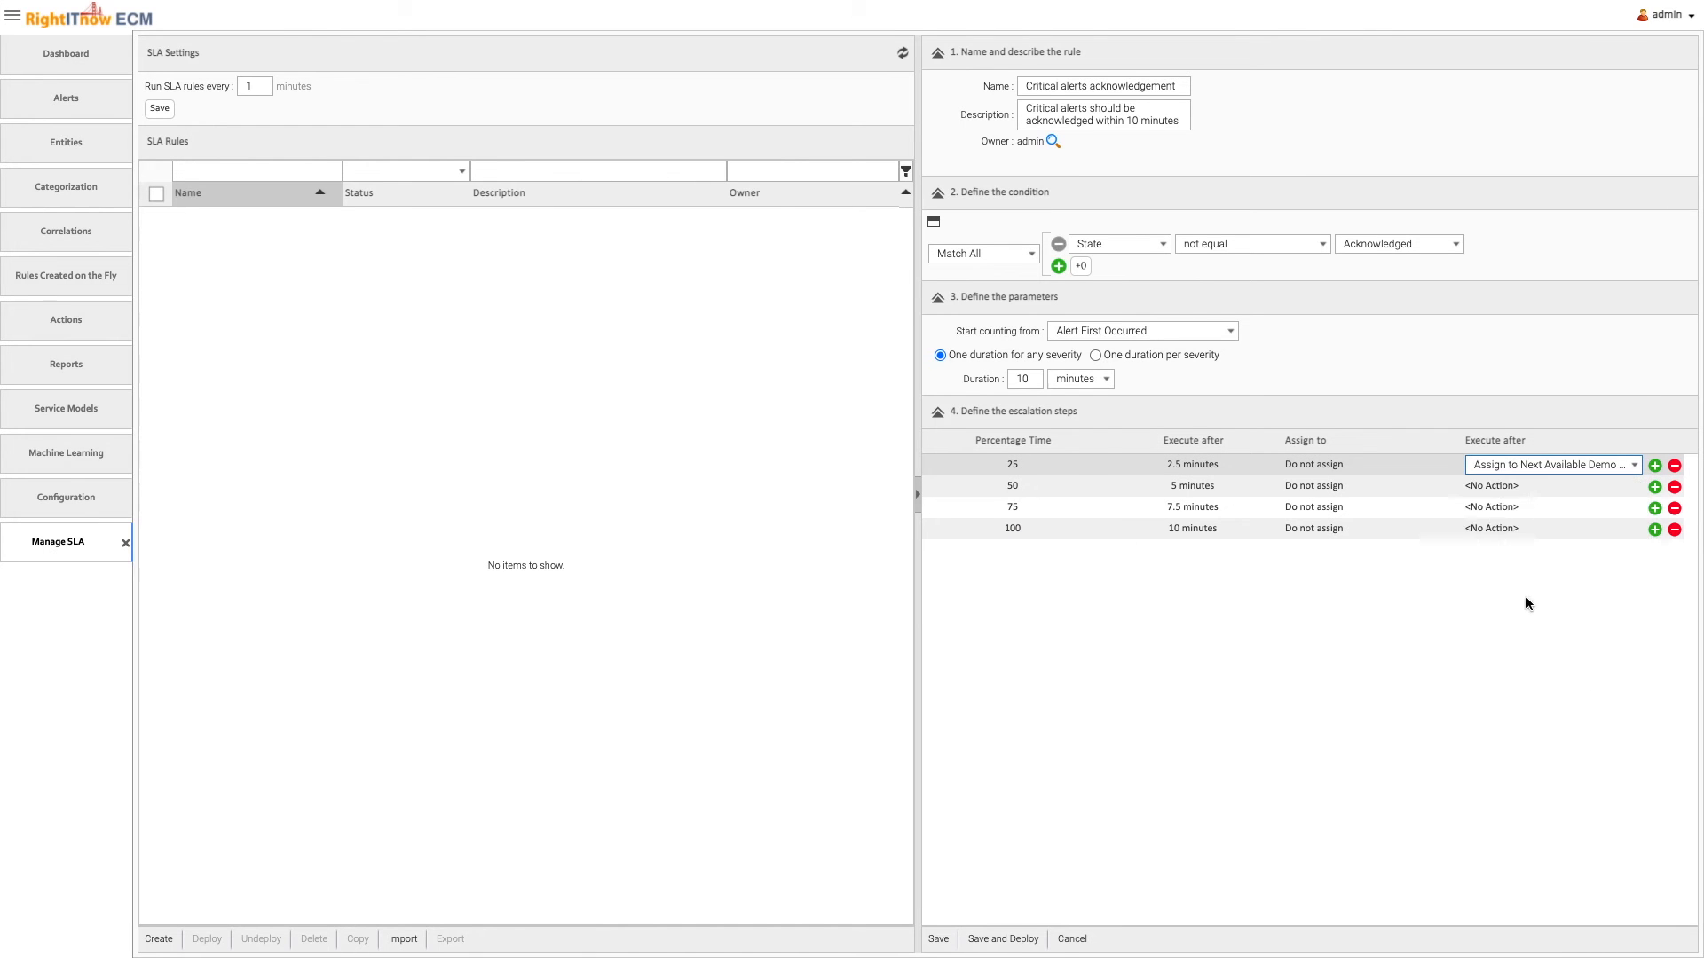
# Set the 50 and 75 percent escalation steps to execute Assign to Next Available Demo User, and save and deploy the SLA rule
pyautogui.click(1529, 487)
pyautogui.click(1537, 508)
pyautogui.click(1518, 529)
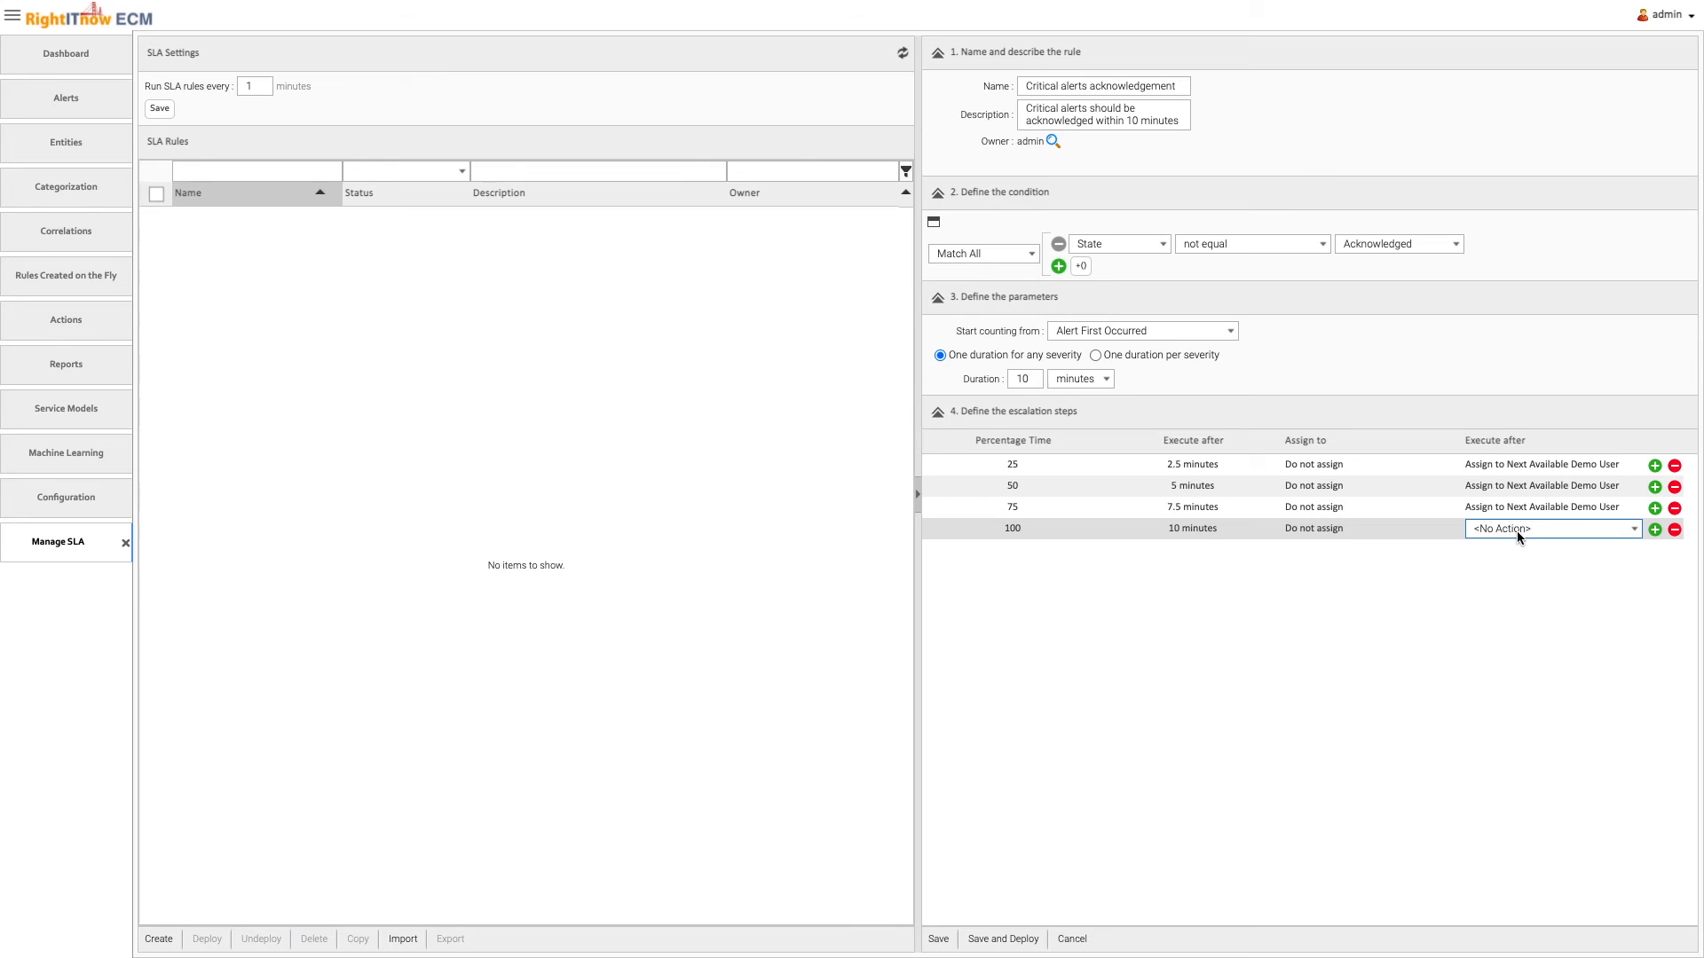
pyautogui.click(1034, 940)
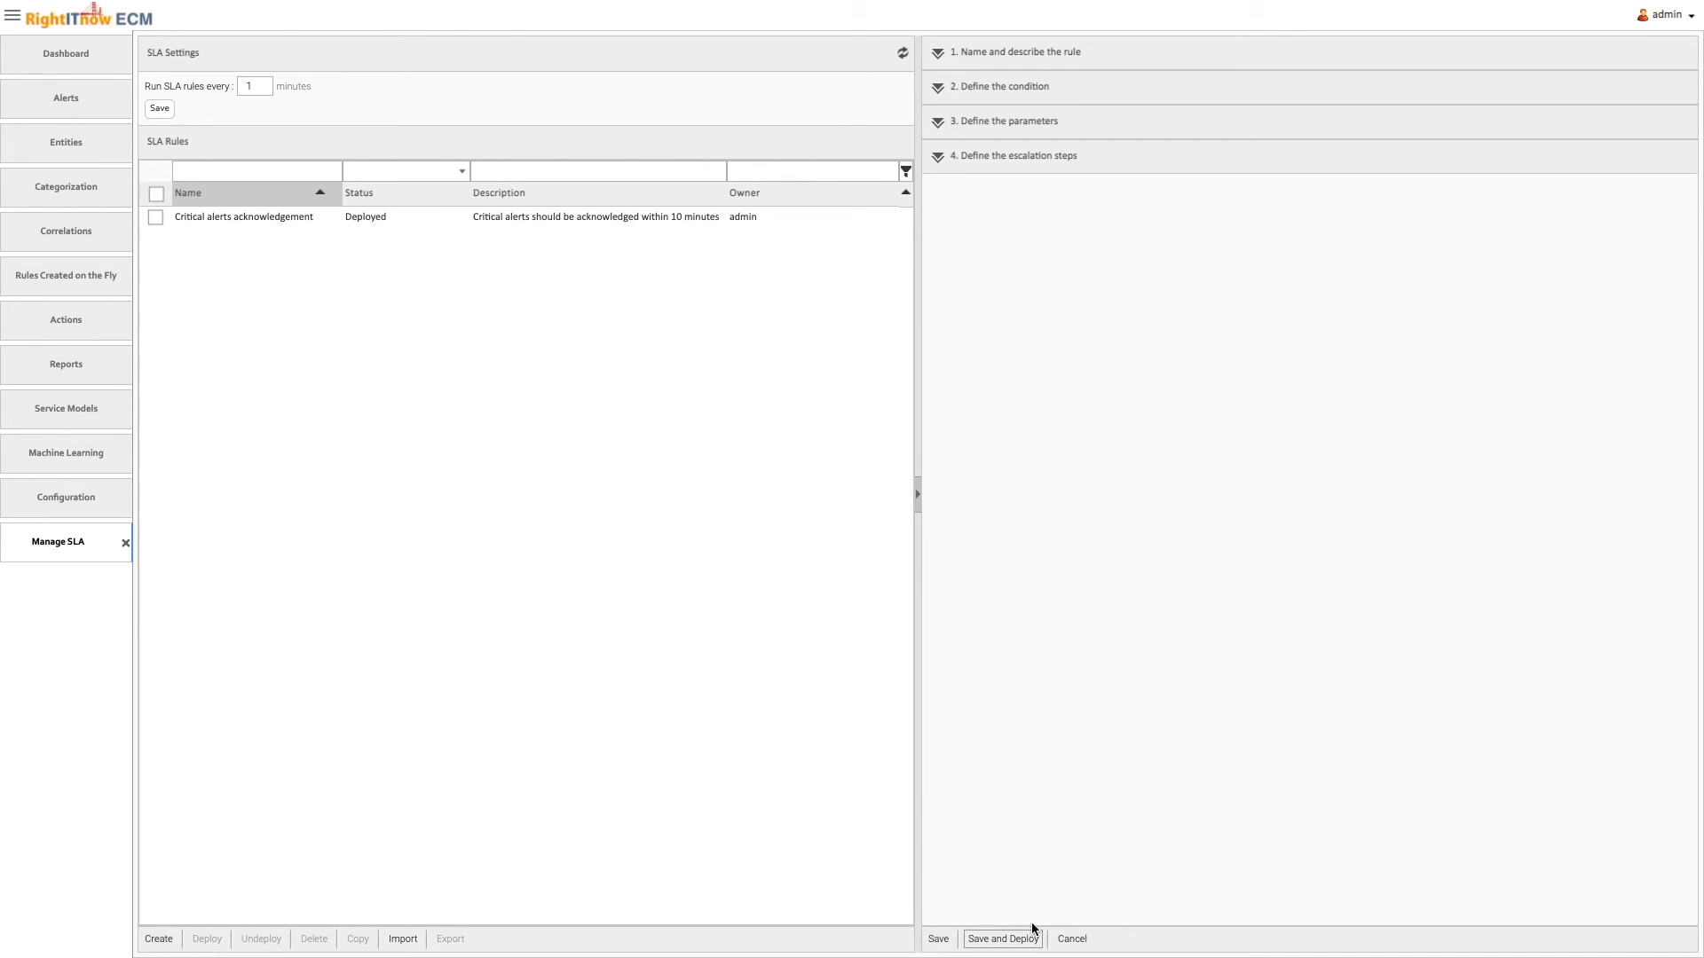
# Open the Alerts Console and refresh the alert list to check the effect of the SLA rule
pyautogui.click(118, 106)
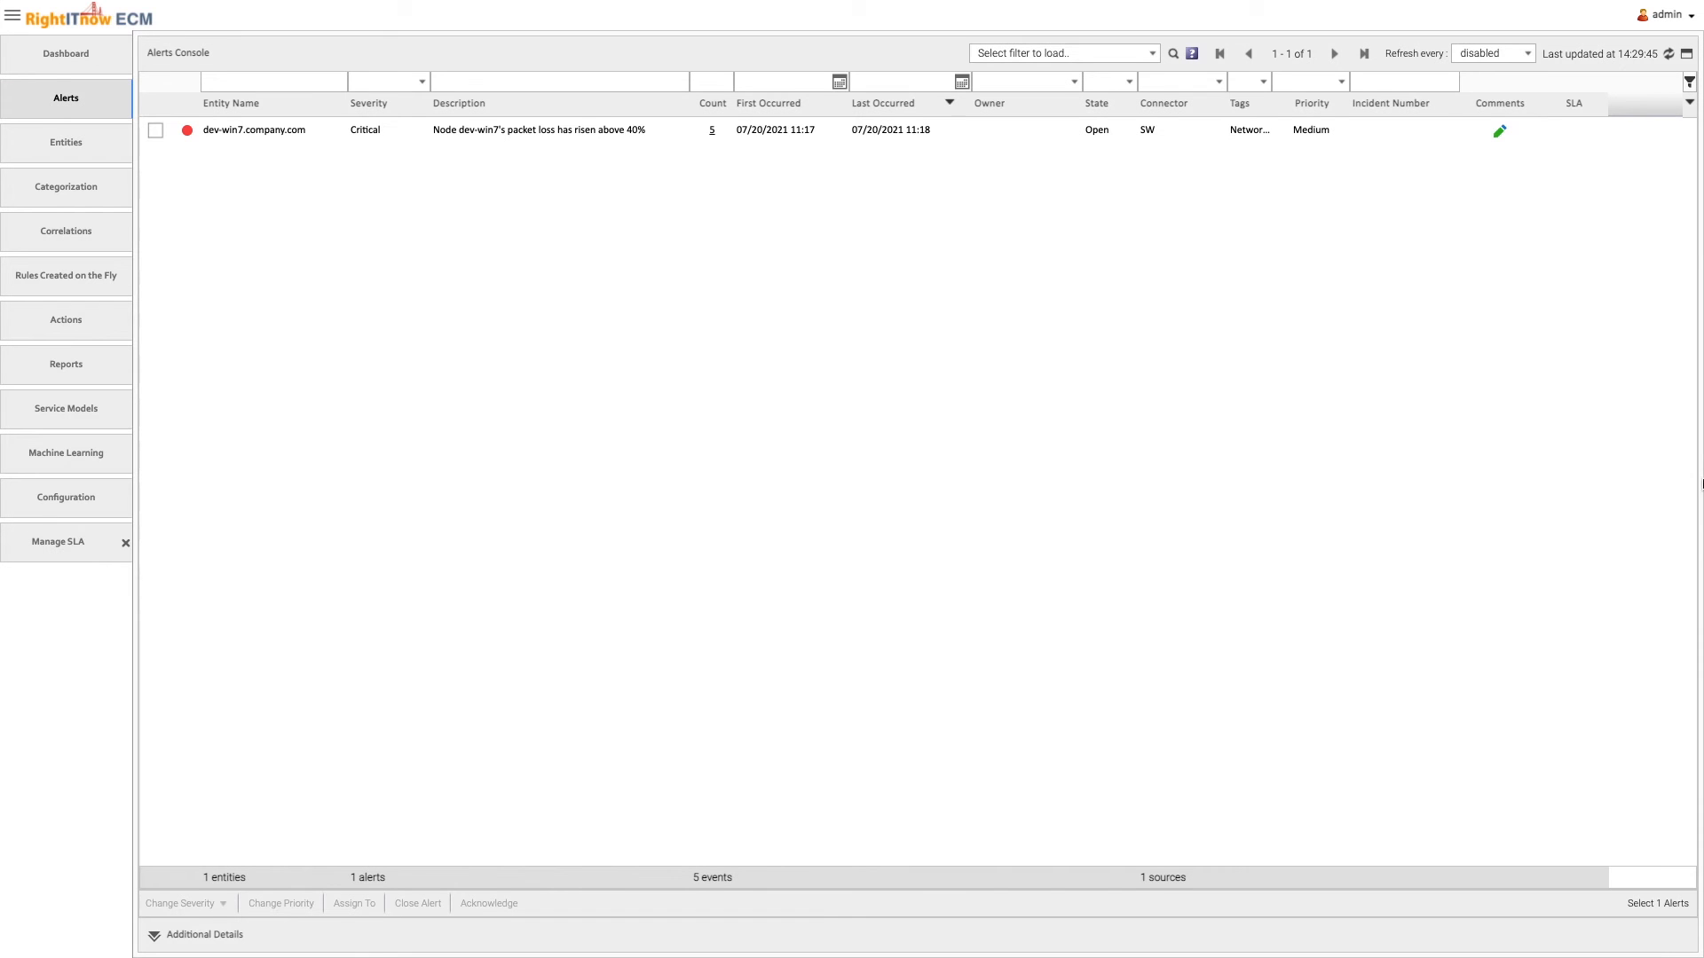
pyautogui.click(1668, 55)
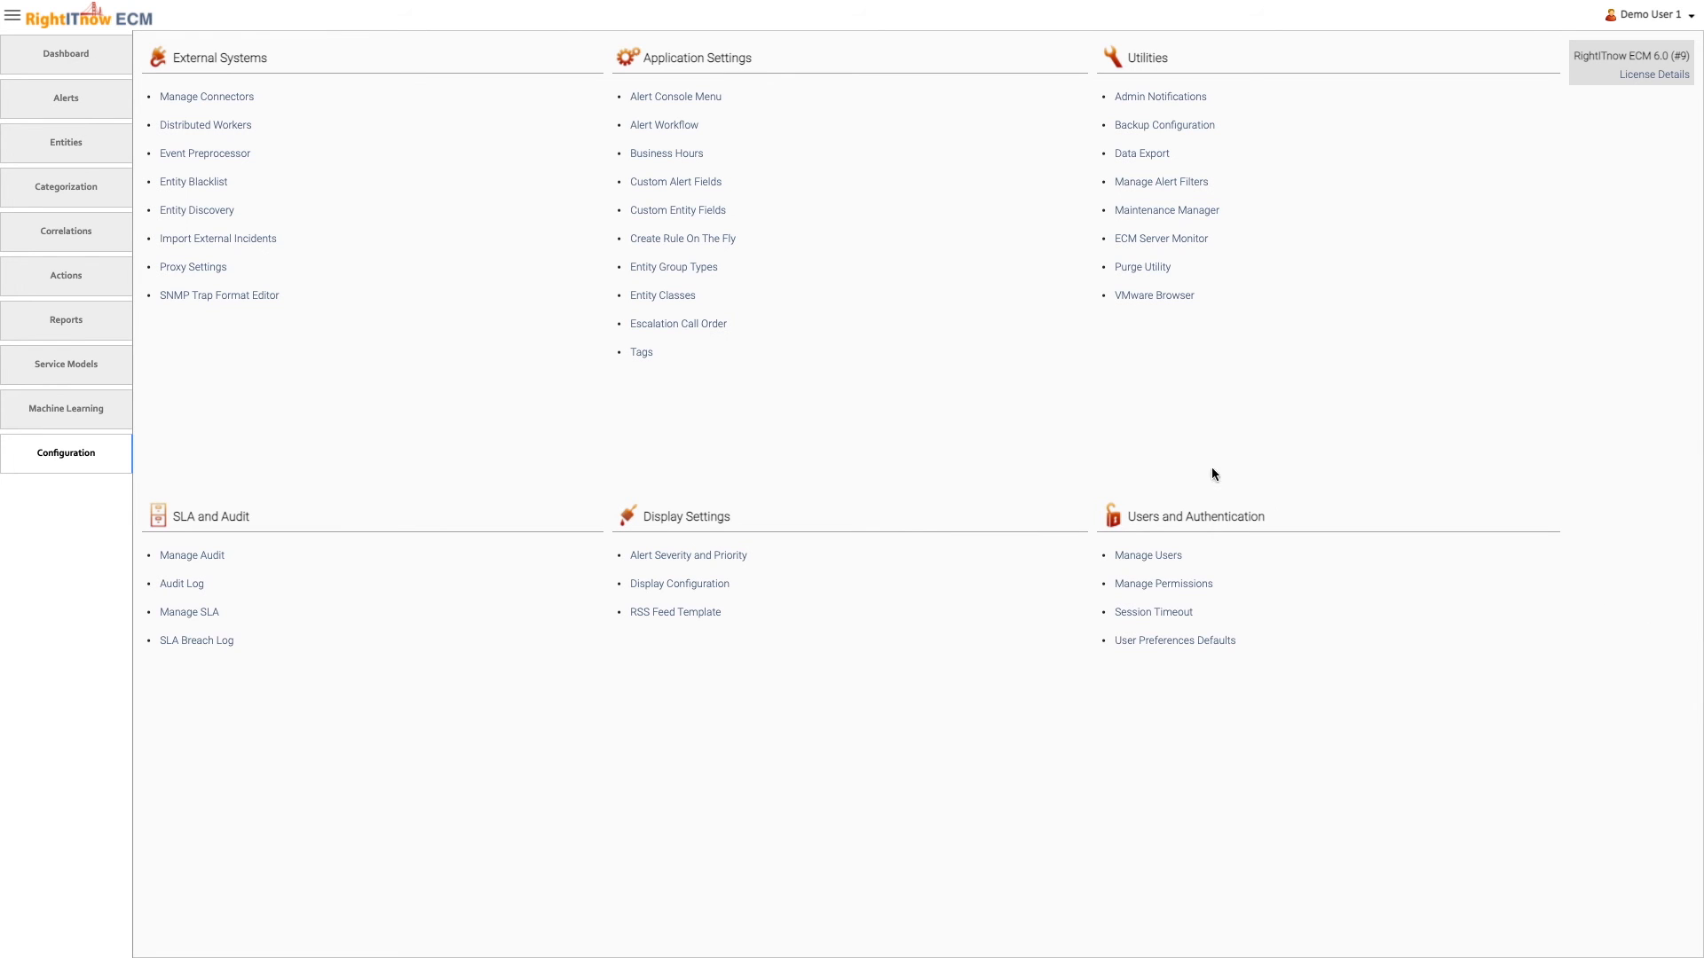
# In the alert workflow's Closing Alerts settings, enable a condition to allow closing alerts and define it as Severity less than or equal to Minor
pyautogui.click(653, 124)
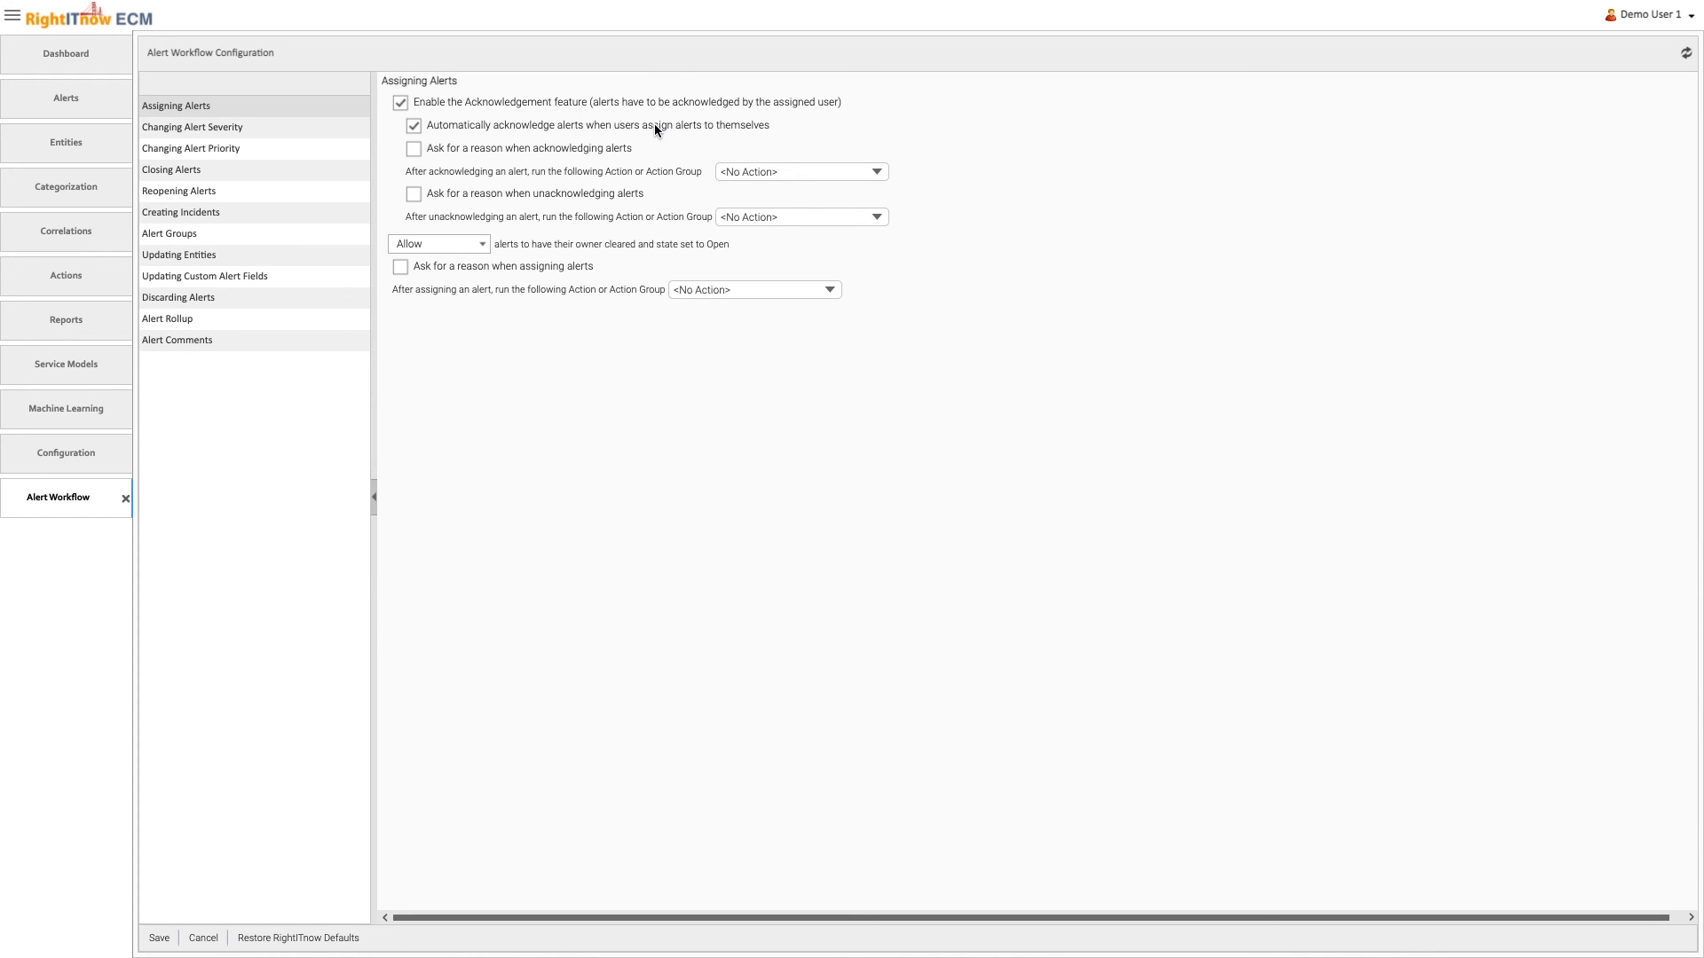
pyautogui.click(229, 174)
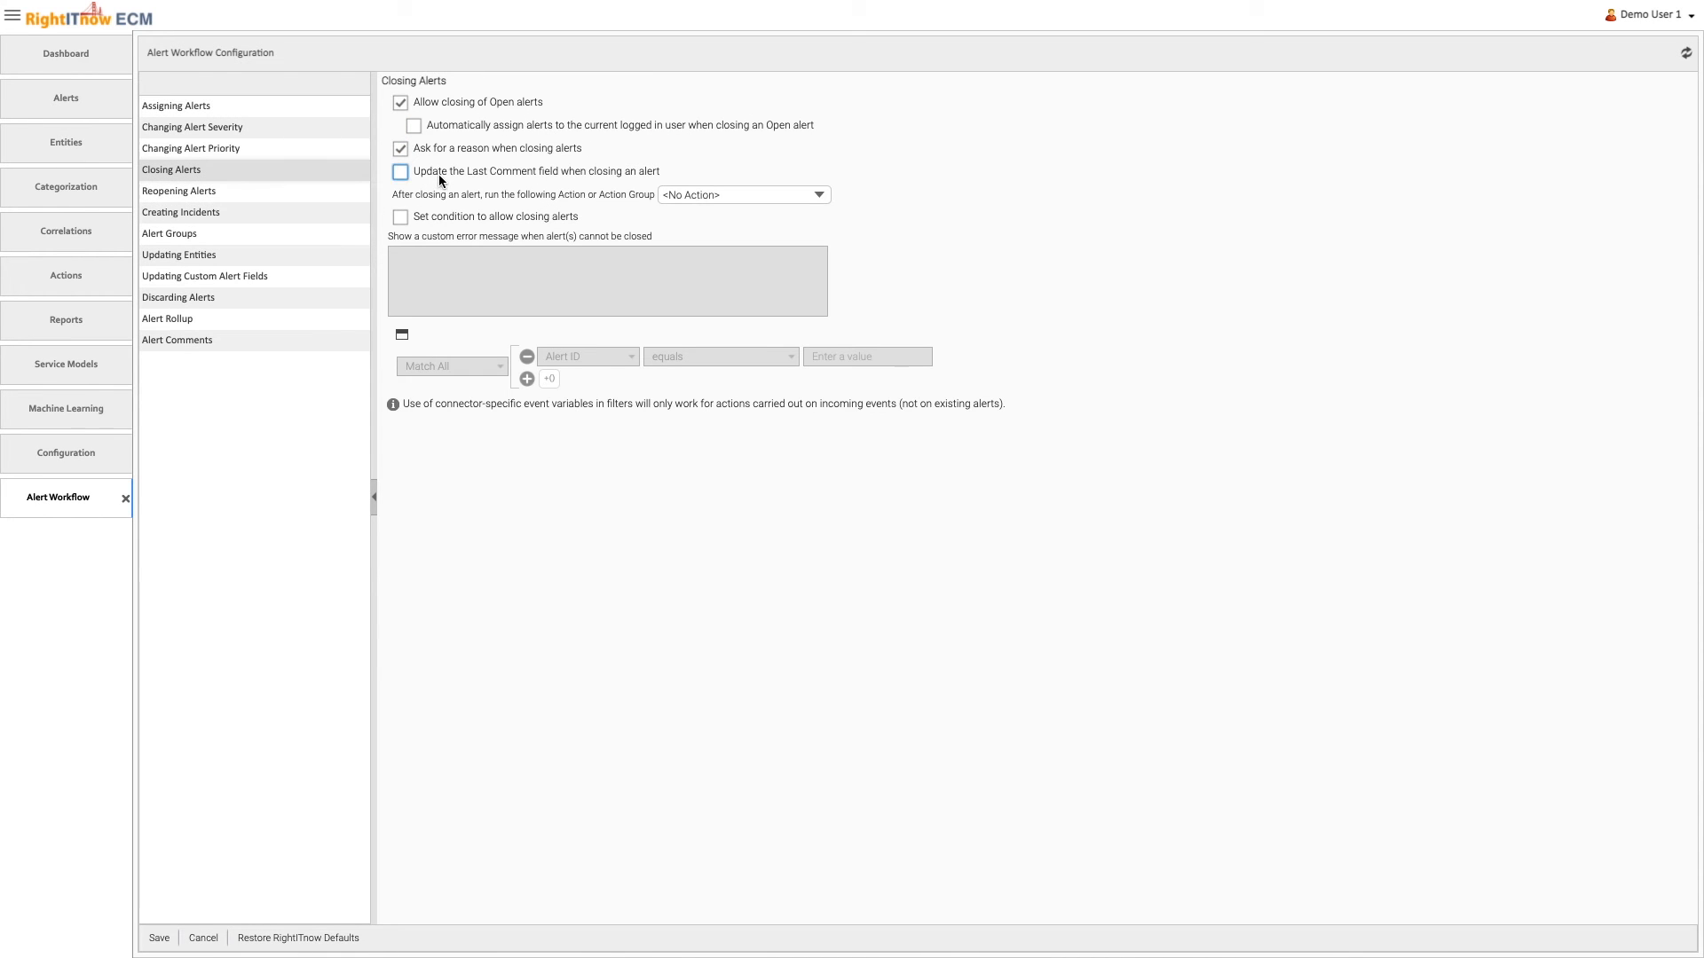
pyautogui.click(442, 215)
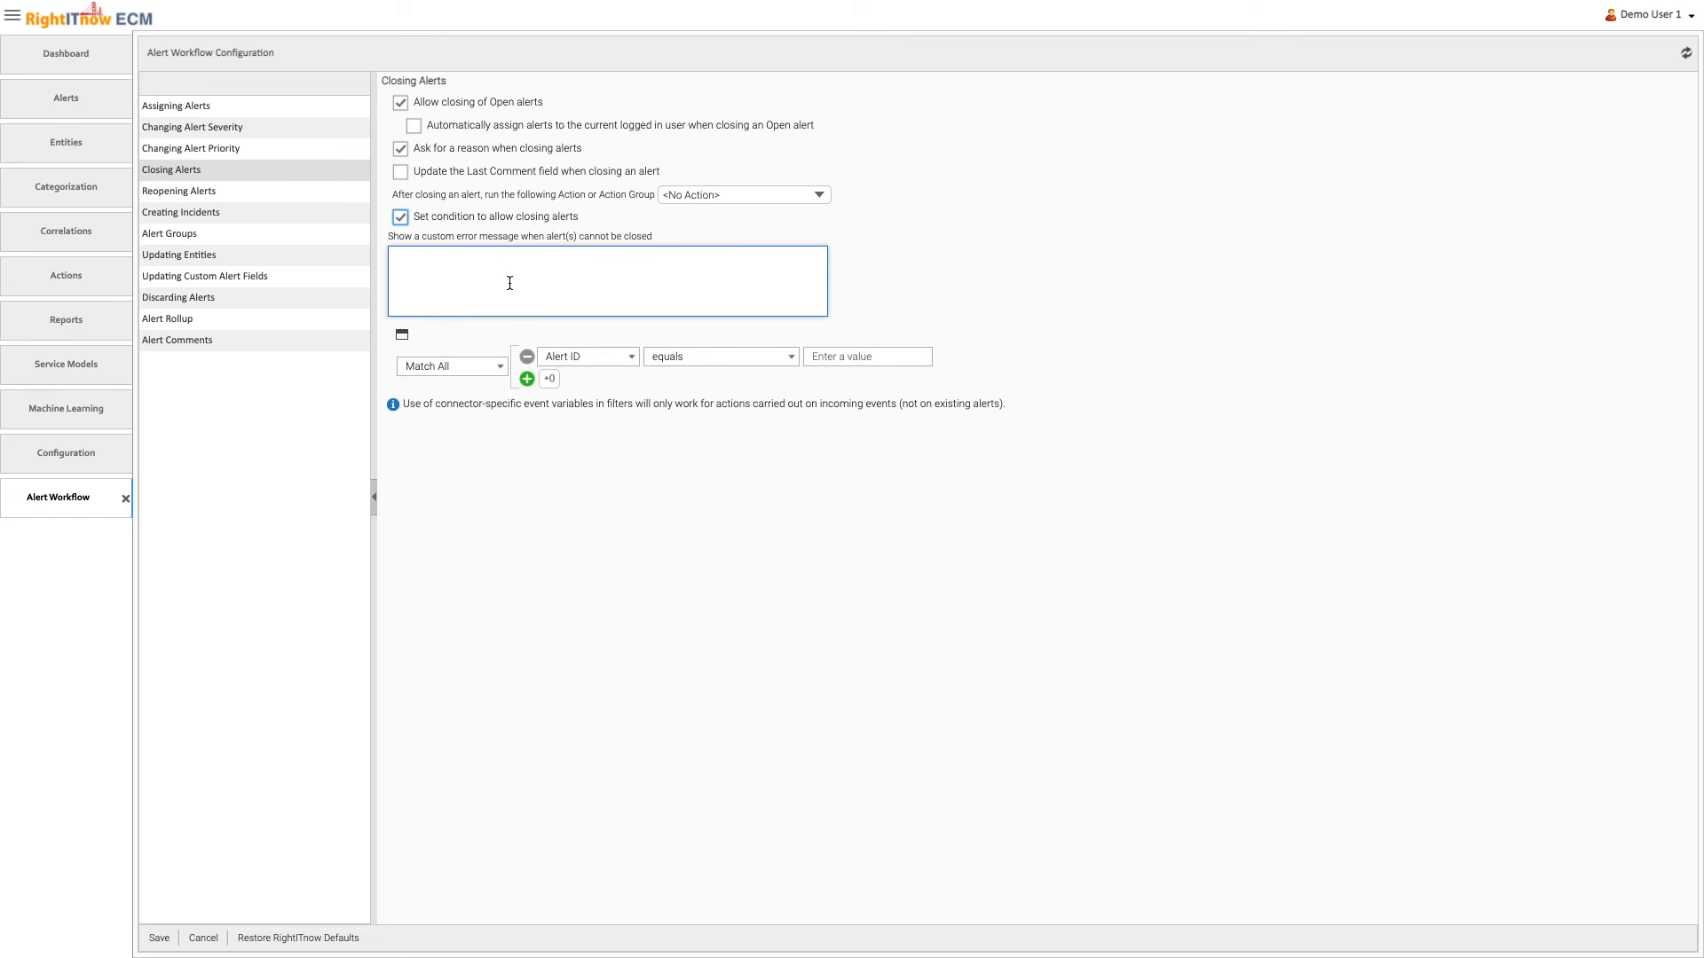
pyautogui.click(560, 355)
pyautogui.scroll(-5, 584, 575)
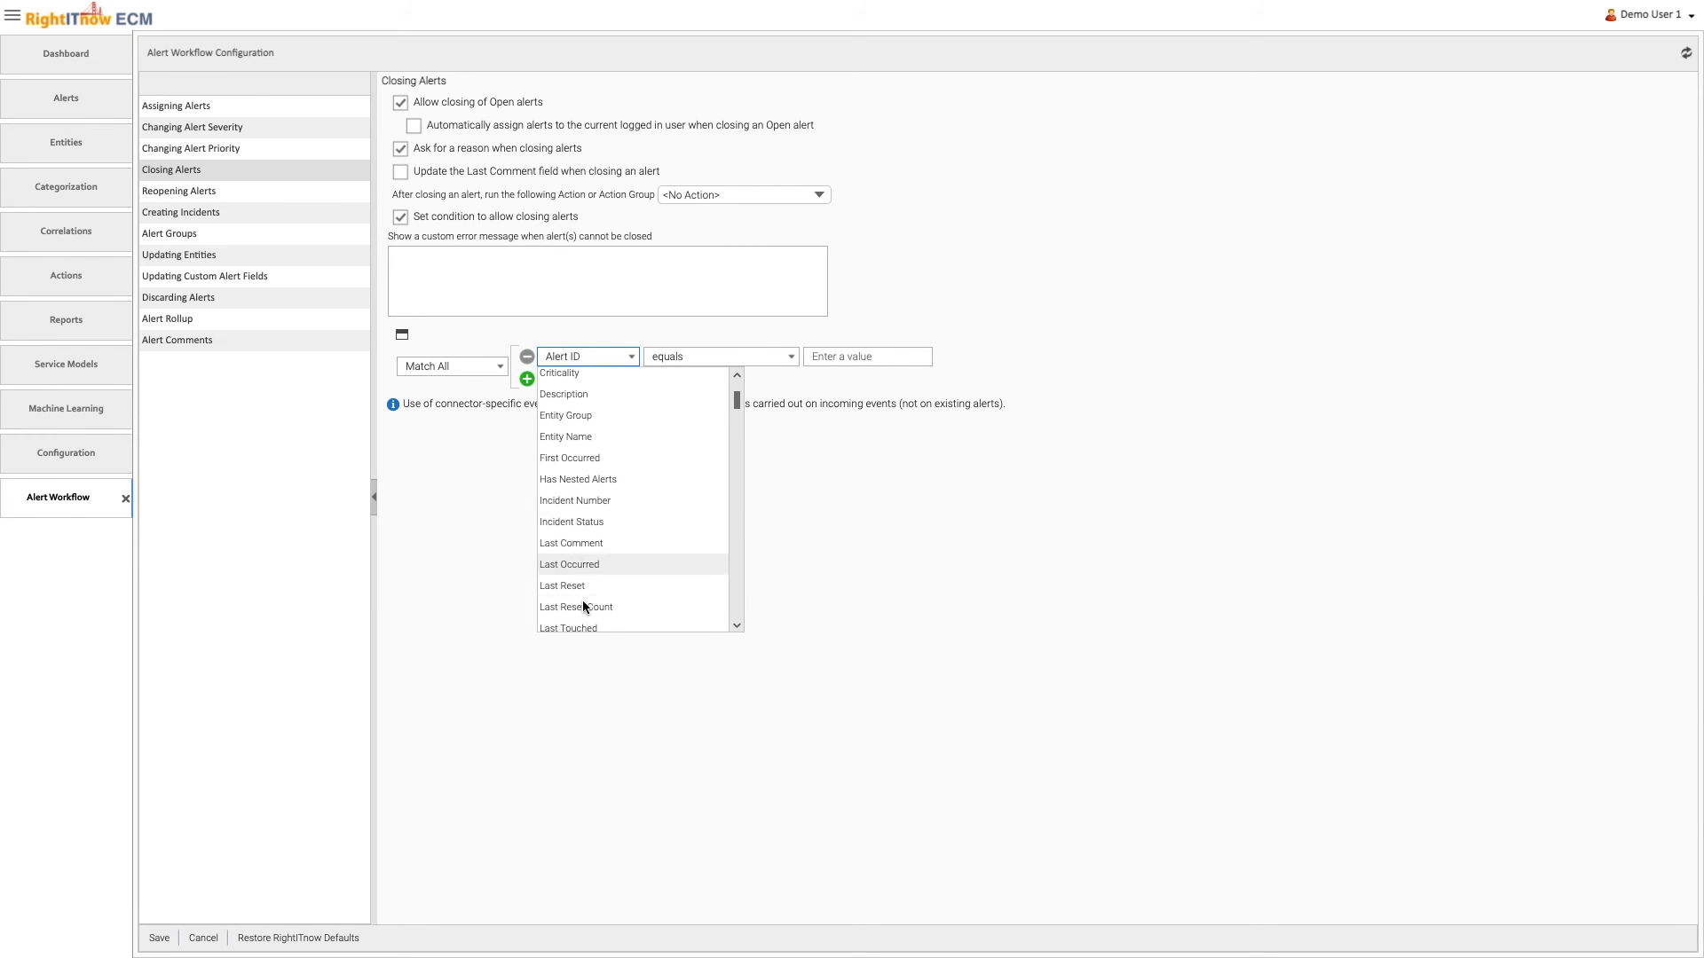
pyautogui.click(578, 603)
pyautogui.click(749, 355)
pyautogui.click(730, 471)
pyautogui.click(840, 359)
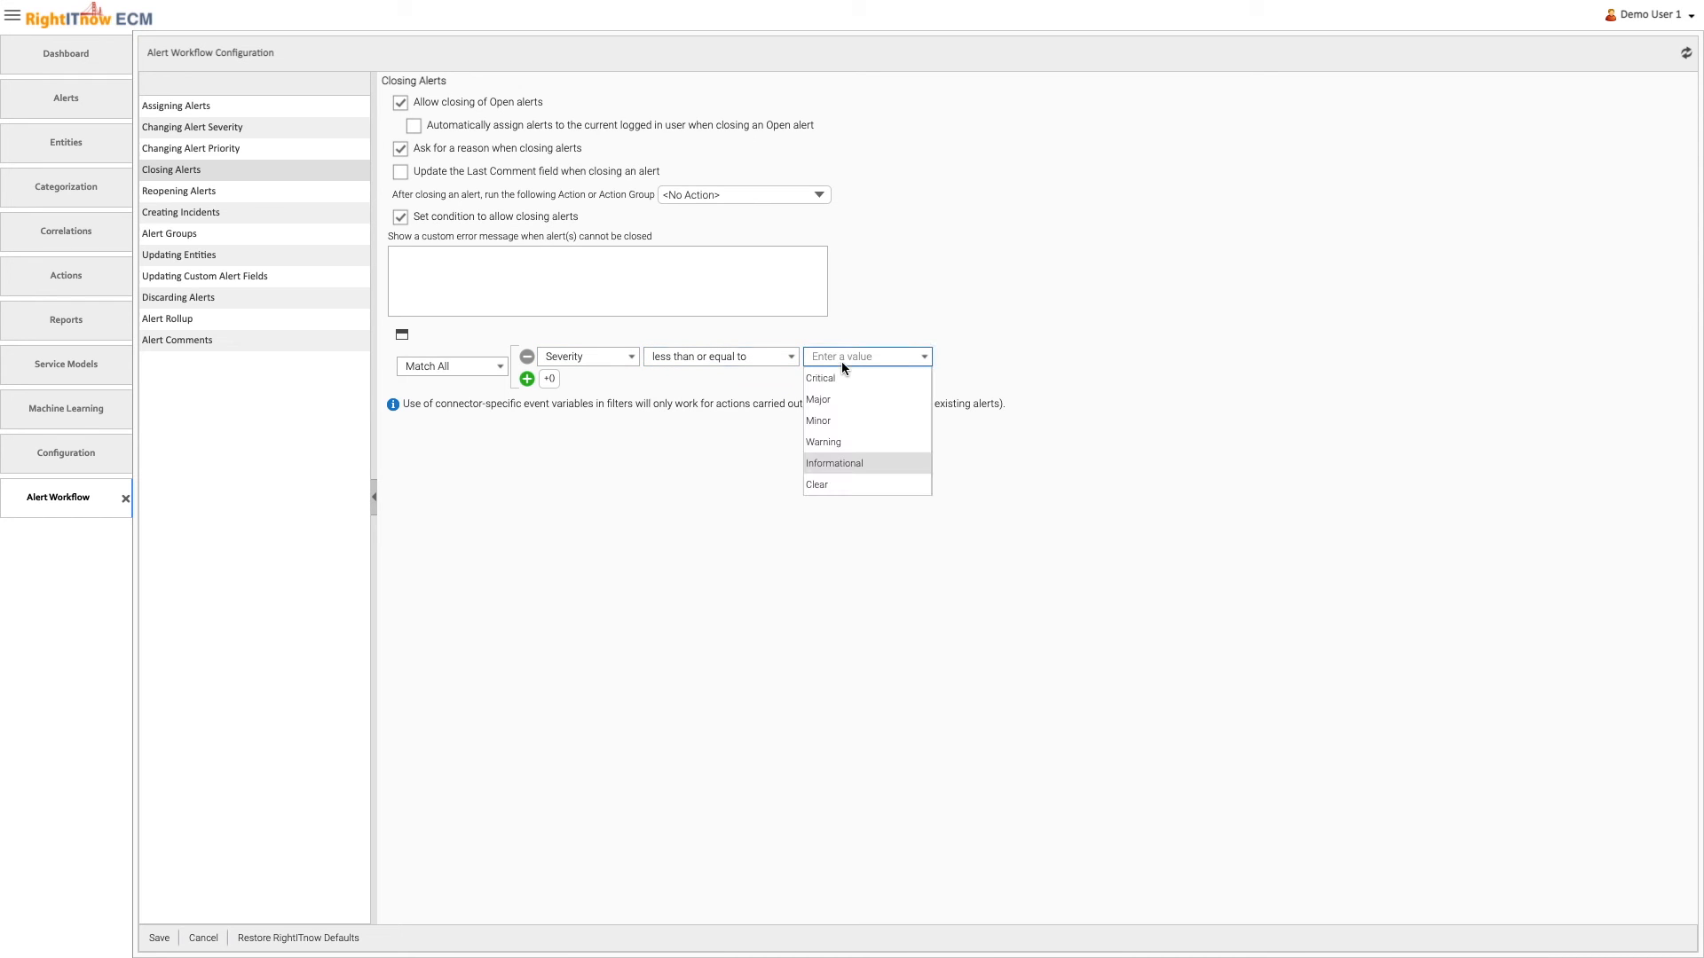
pyautogui.click(856, 419)
# Switch the closing condition to Match Any, add a second criterion using State not equal with a state value, and save the workflow
pyautogui.click(488, 368)
pyautogui.click(488, 408)
pyautogui.click(528, 379)
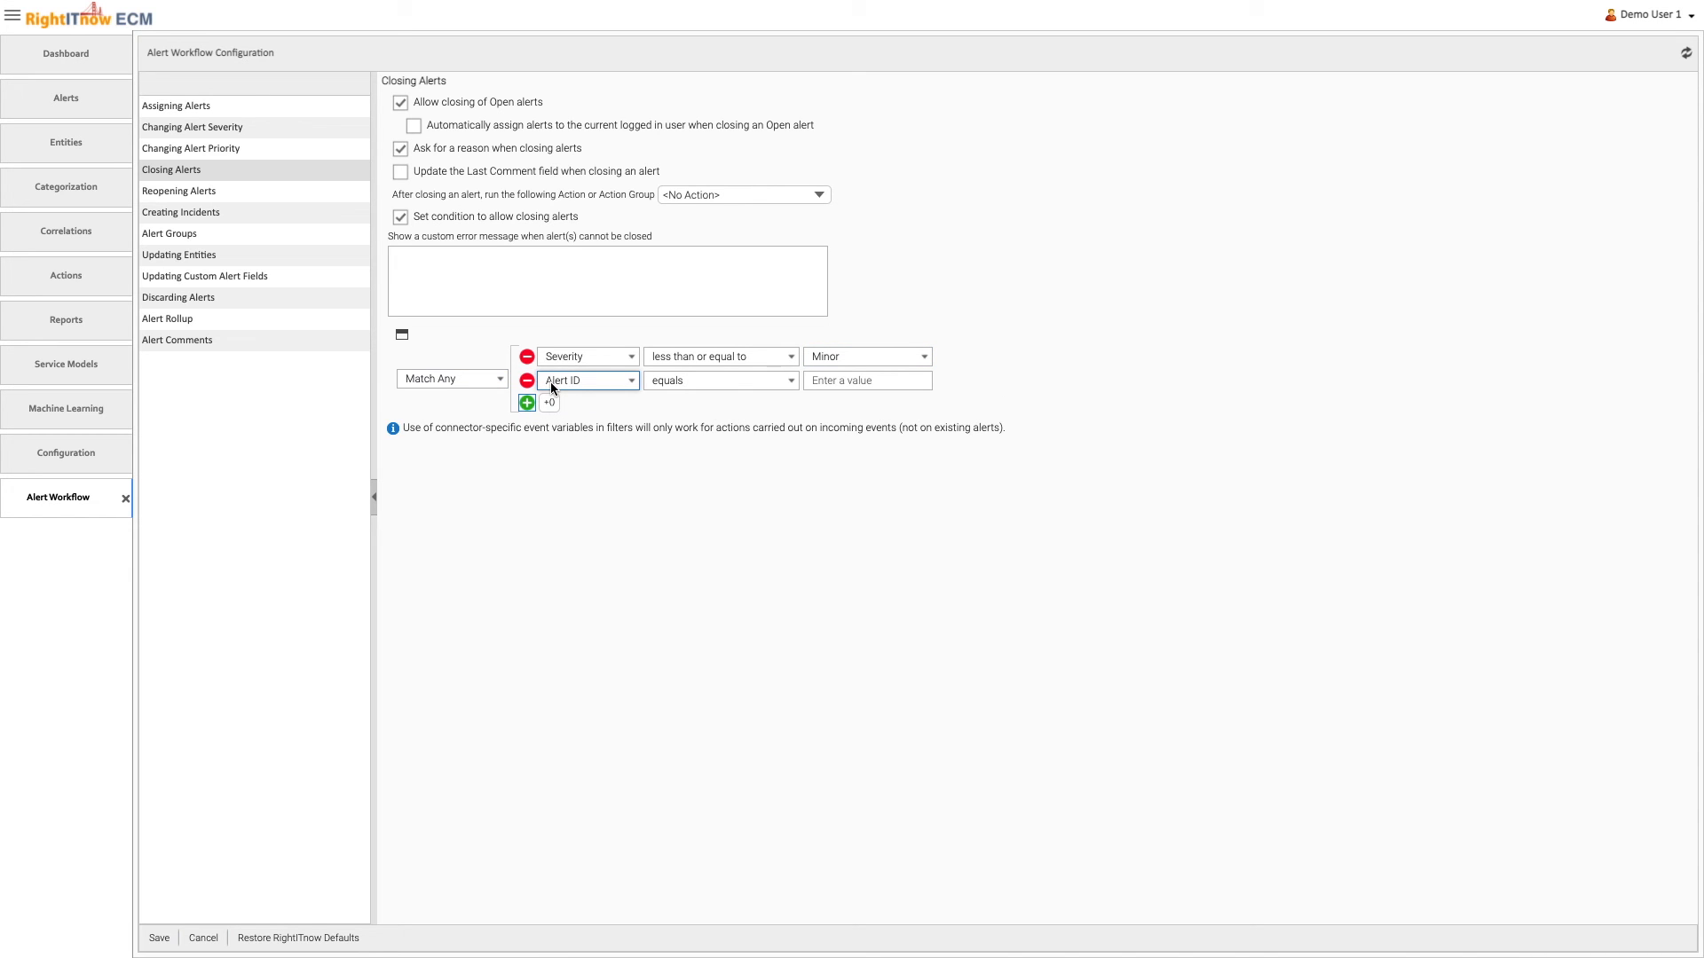
pyautogui.click(550, 382)
pyautogui.scroll(-3, 577, 548)
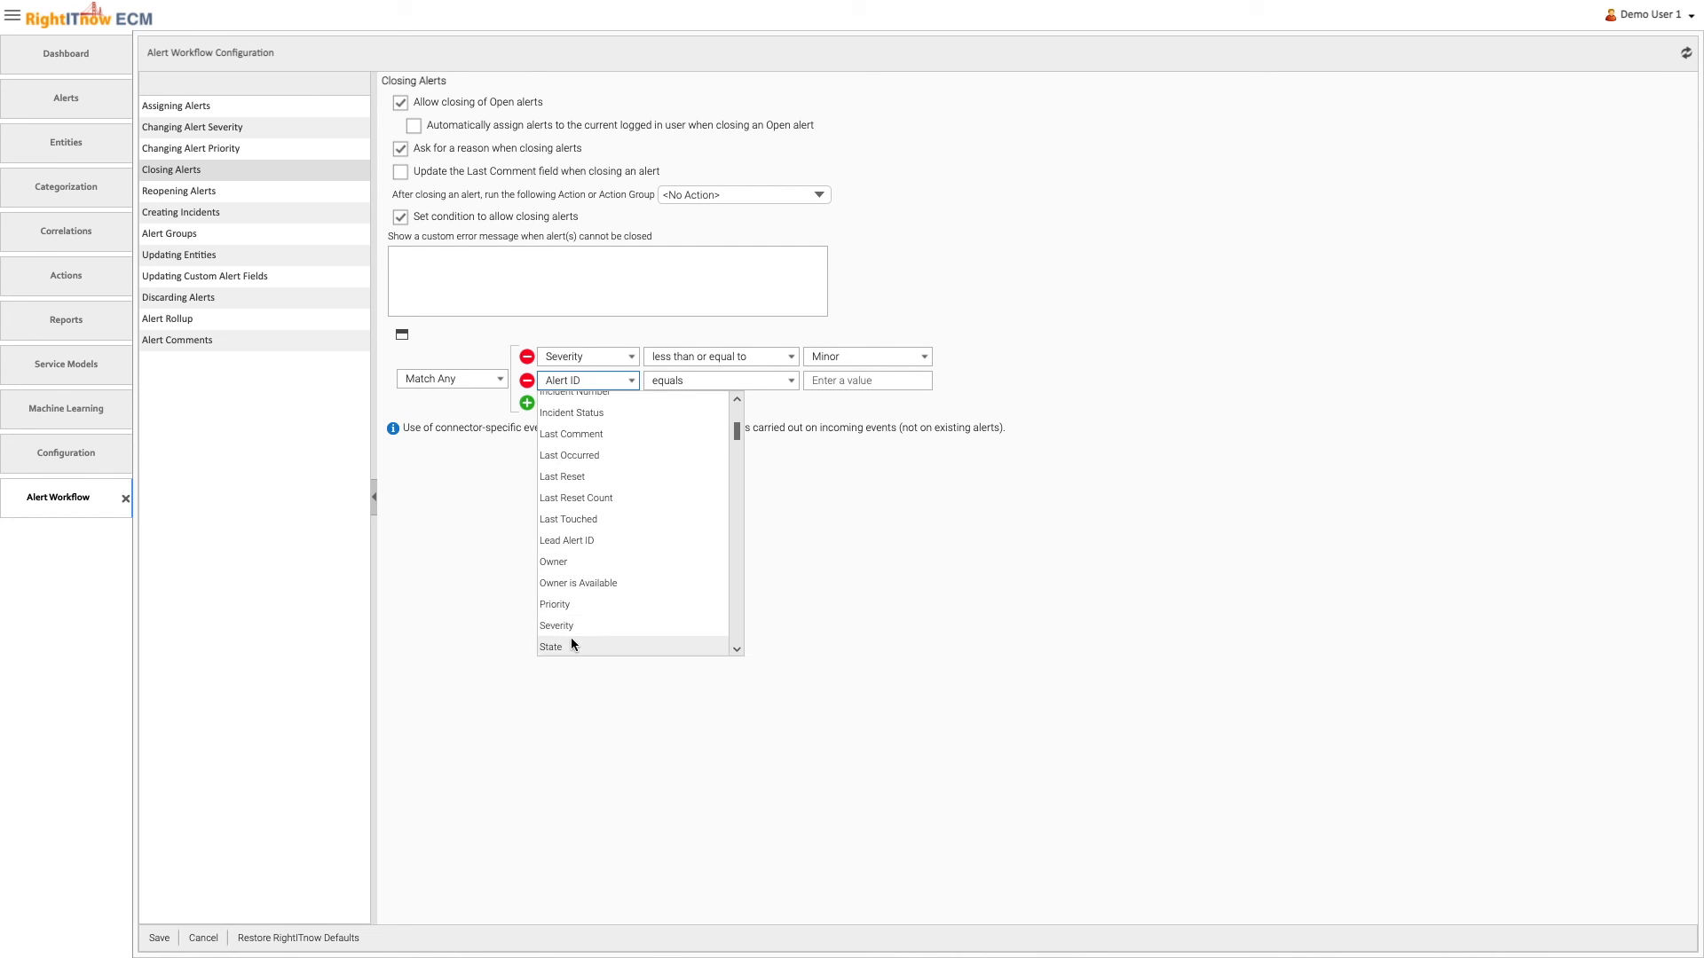
pyautogui.click(570, 645)
pyautogui.click(727, 381)
pyautogui.click(710, 423)
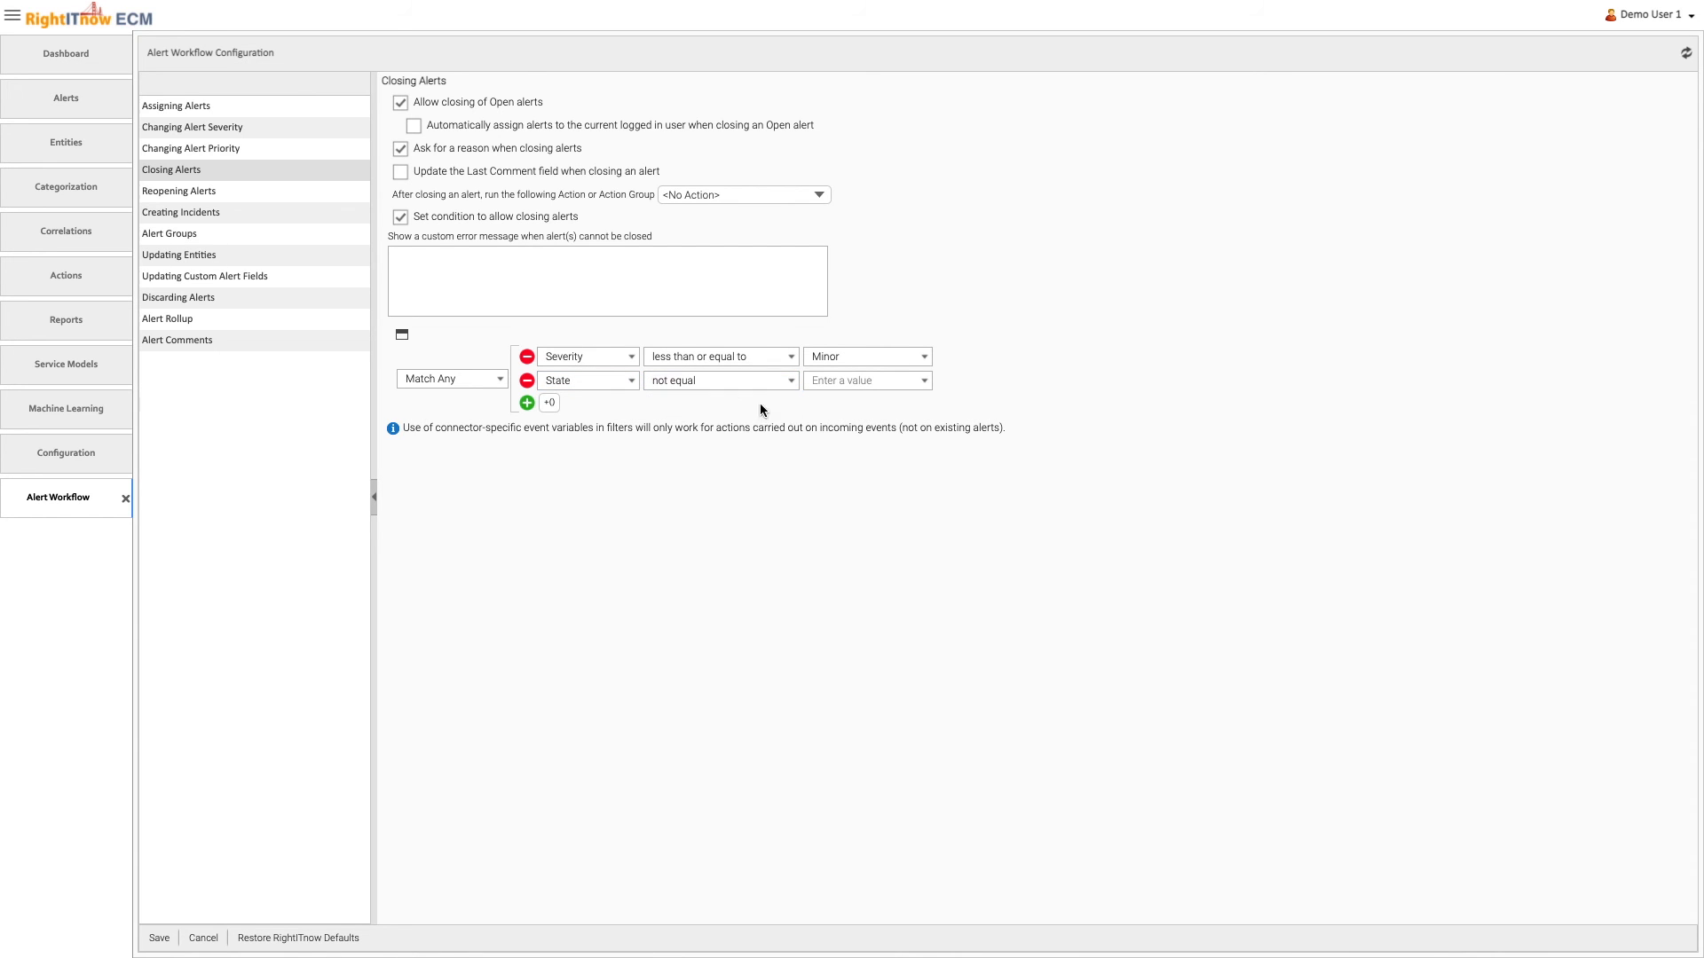
pyautogui.click(826, 380)
pyautogui.click(828, 401)
pyautogui.click(158, 938)
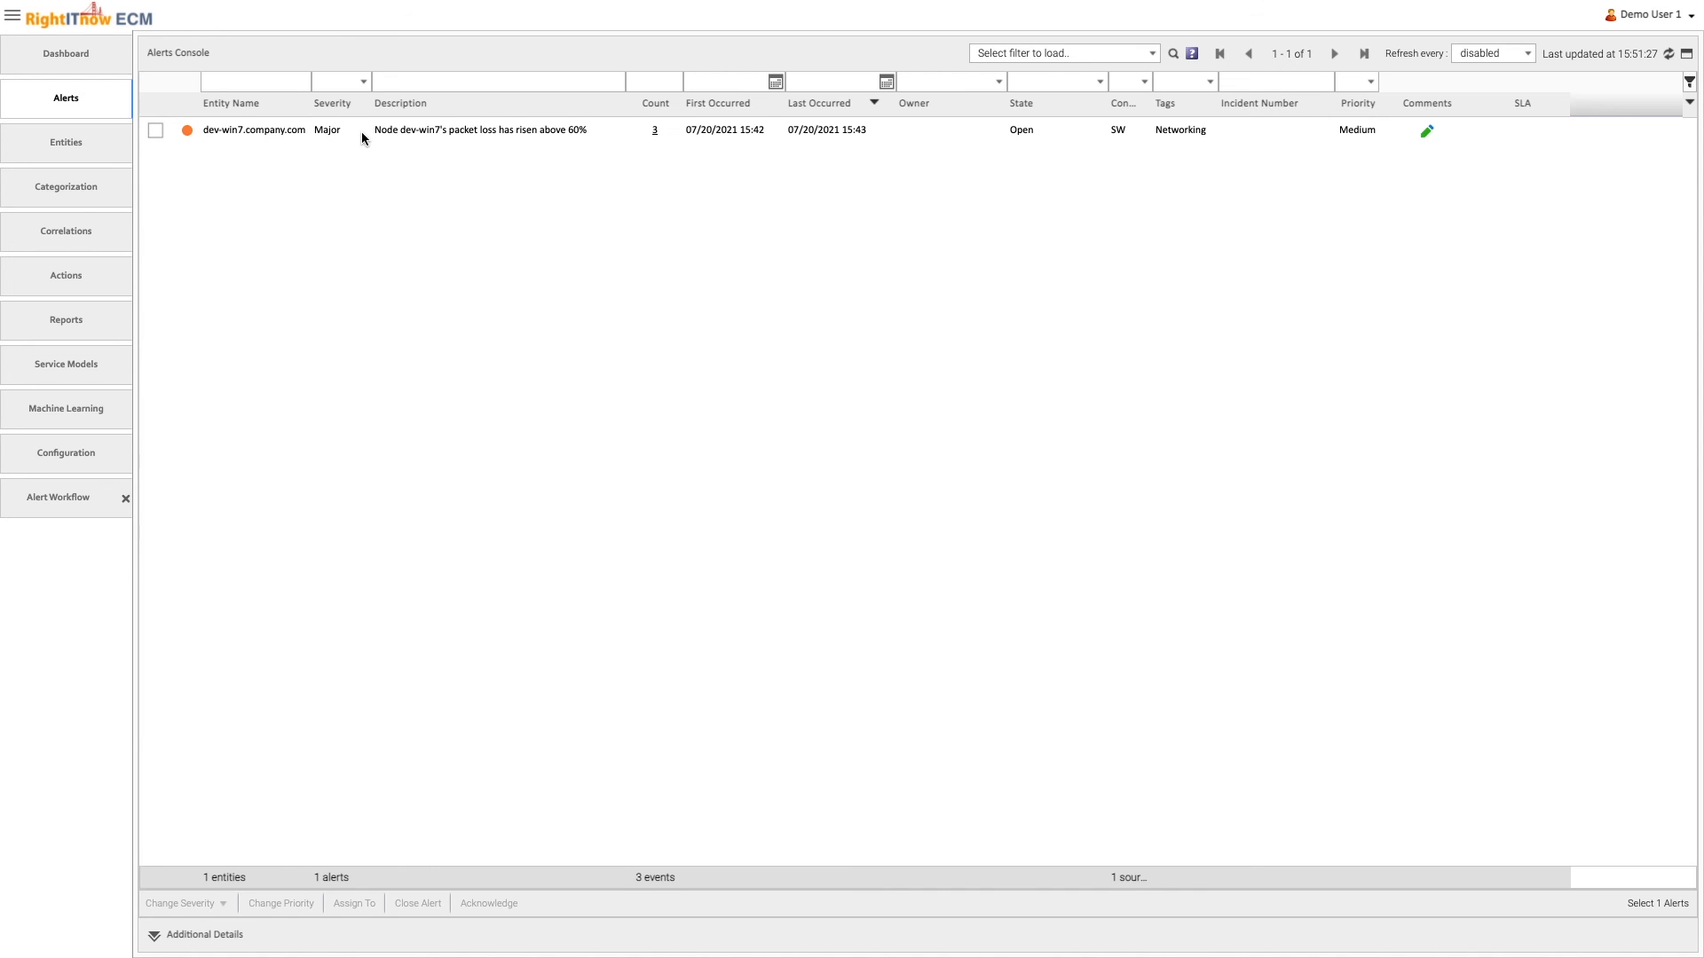
# Try to close the Major alert on dev-win7.company.com in the Alerts Console to test the closing condition
pyautogui.rightClick(361, 130)
pyautogui.click(418, 241)
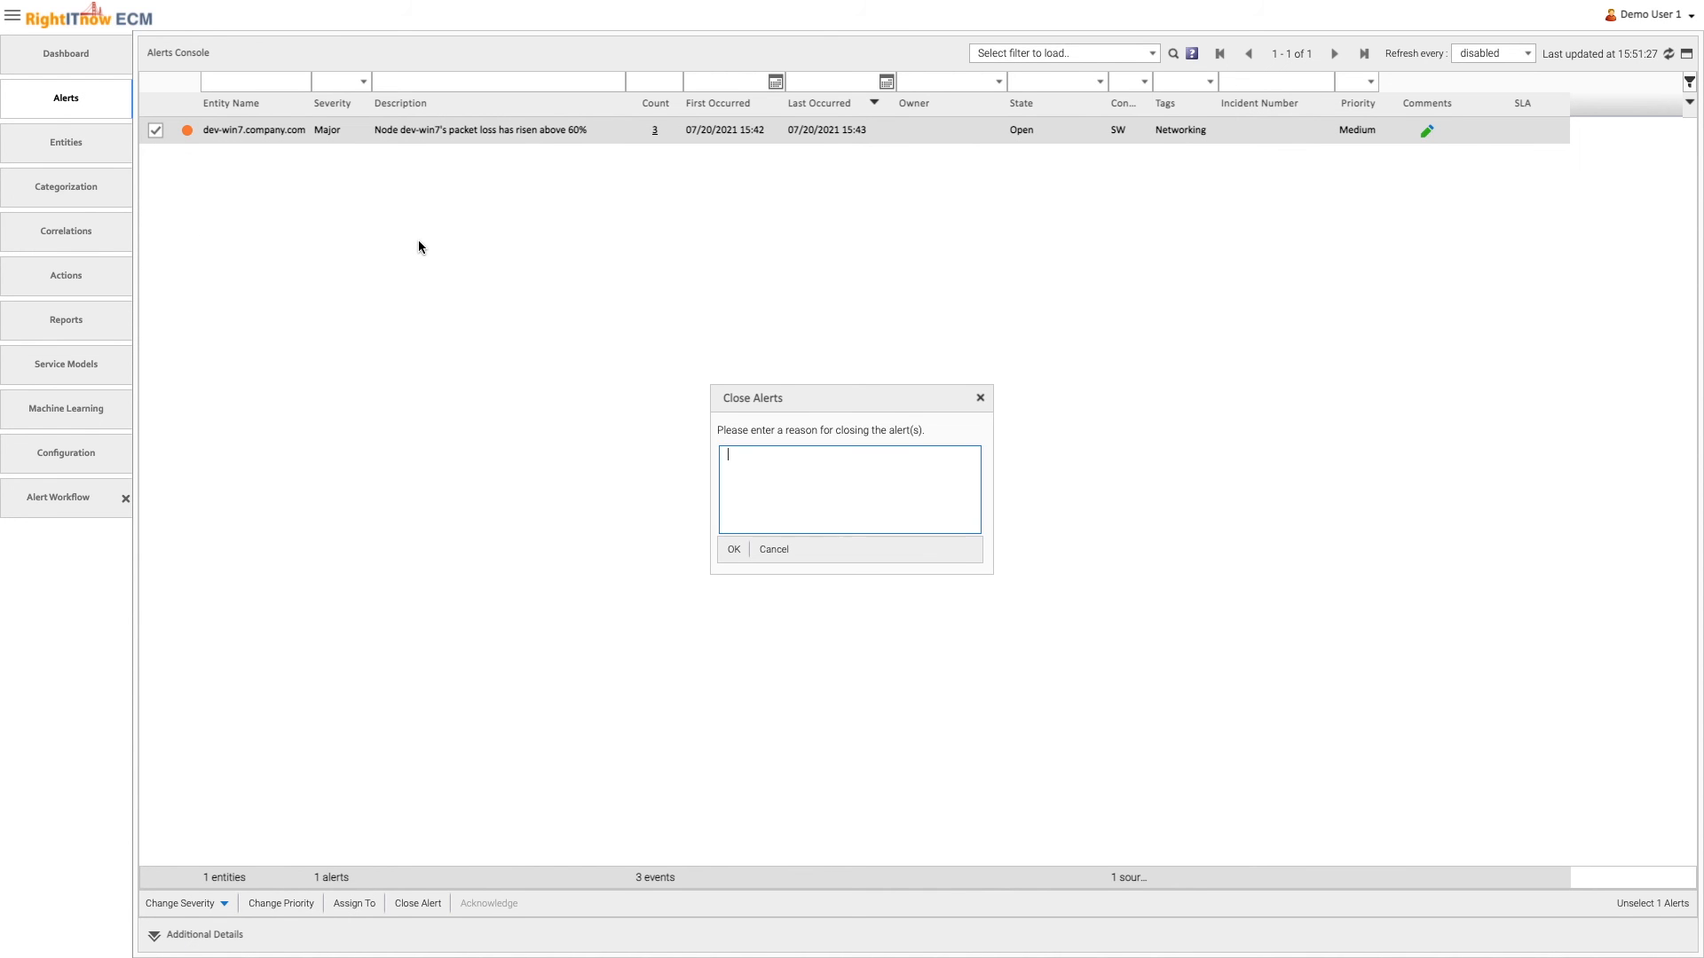
pyautogui.click(734, 550)
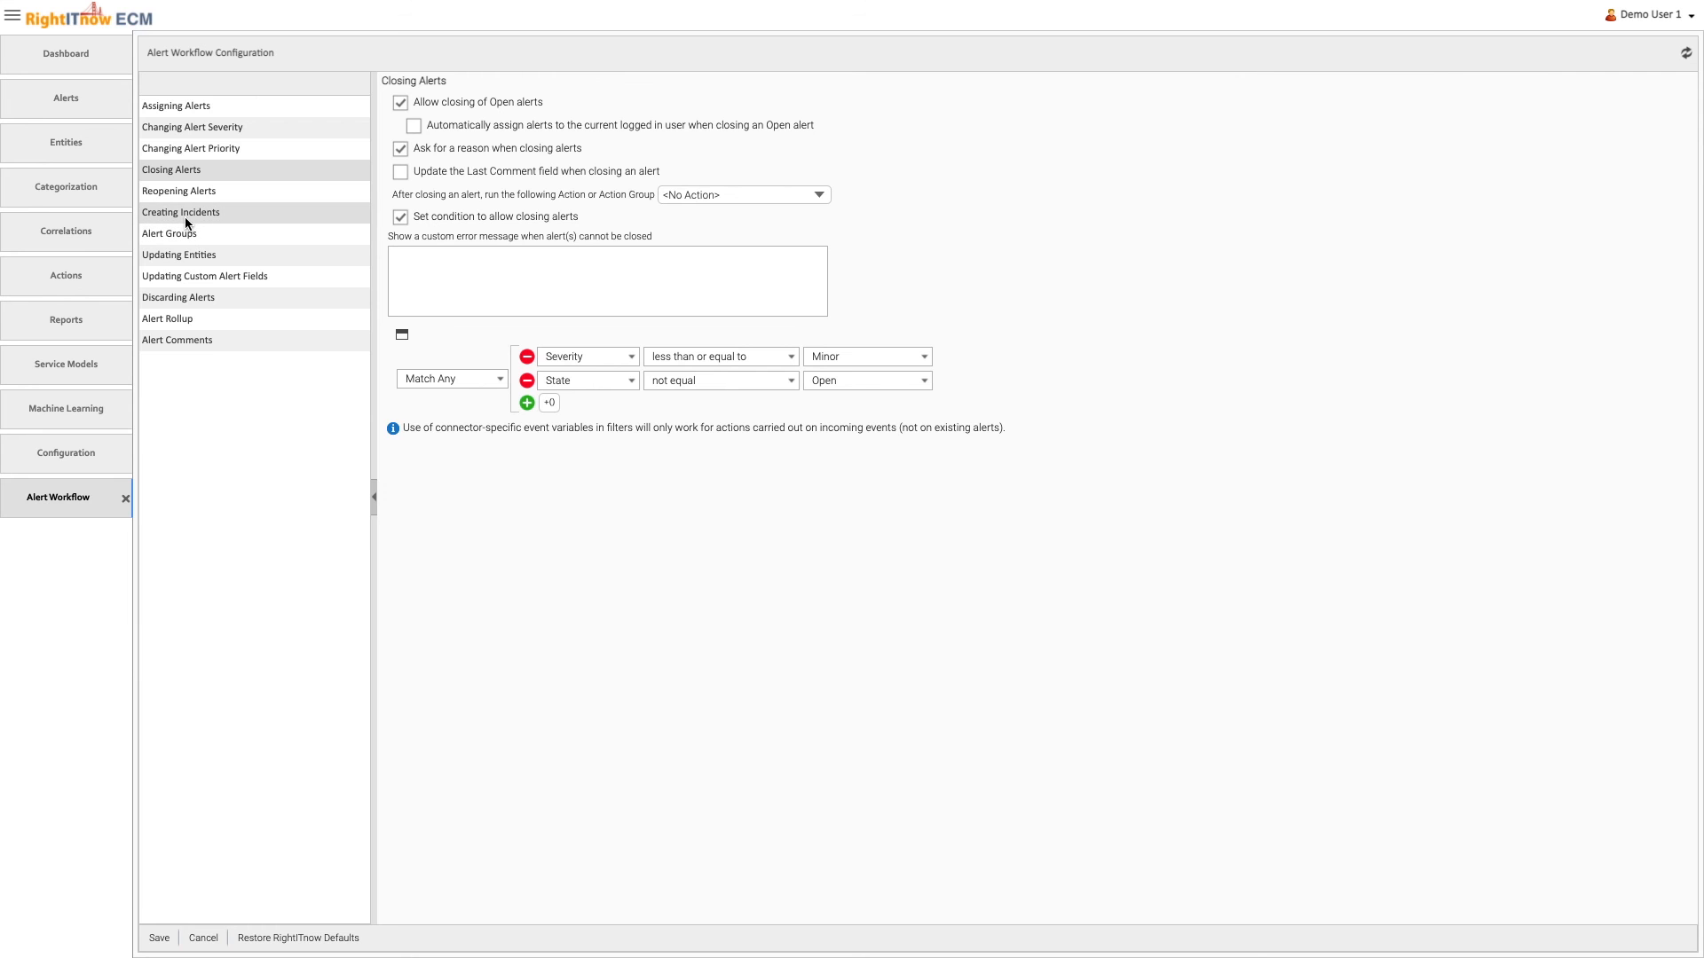
# Enable automatic assignment to the logged-in user when creating an incident for an Open alert, save, and create an incident for the dev-win7.company.com alert
pyautogui.click(186, 217)
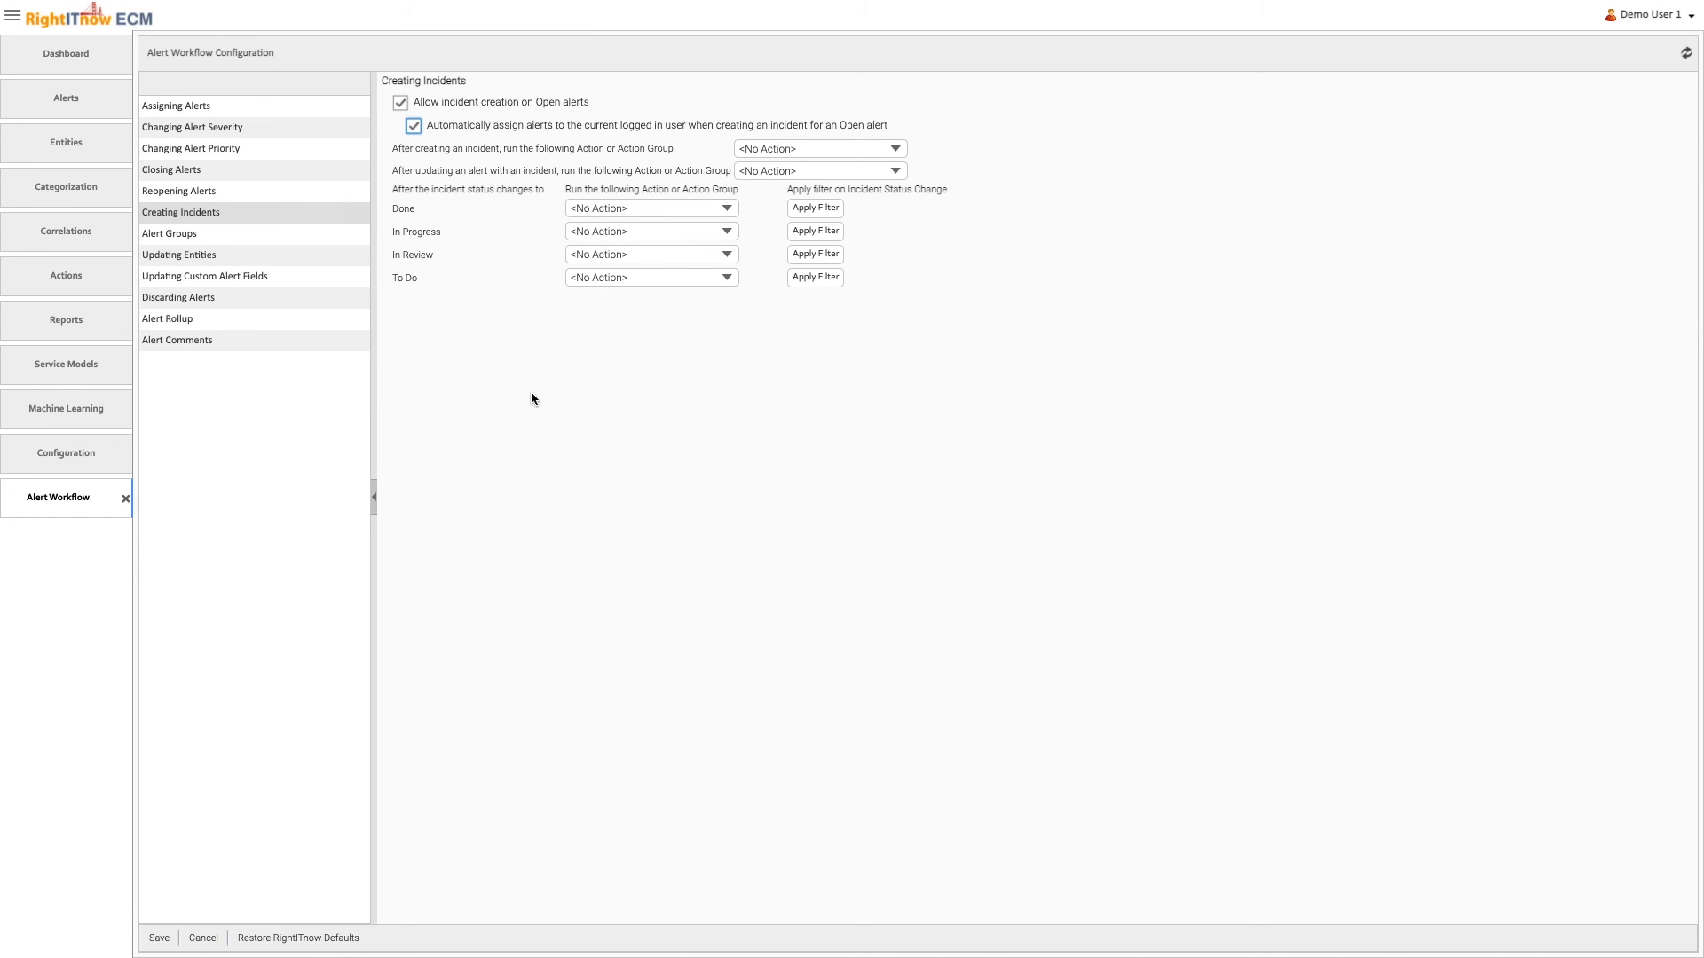
pyautogui.click(160, 938)
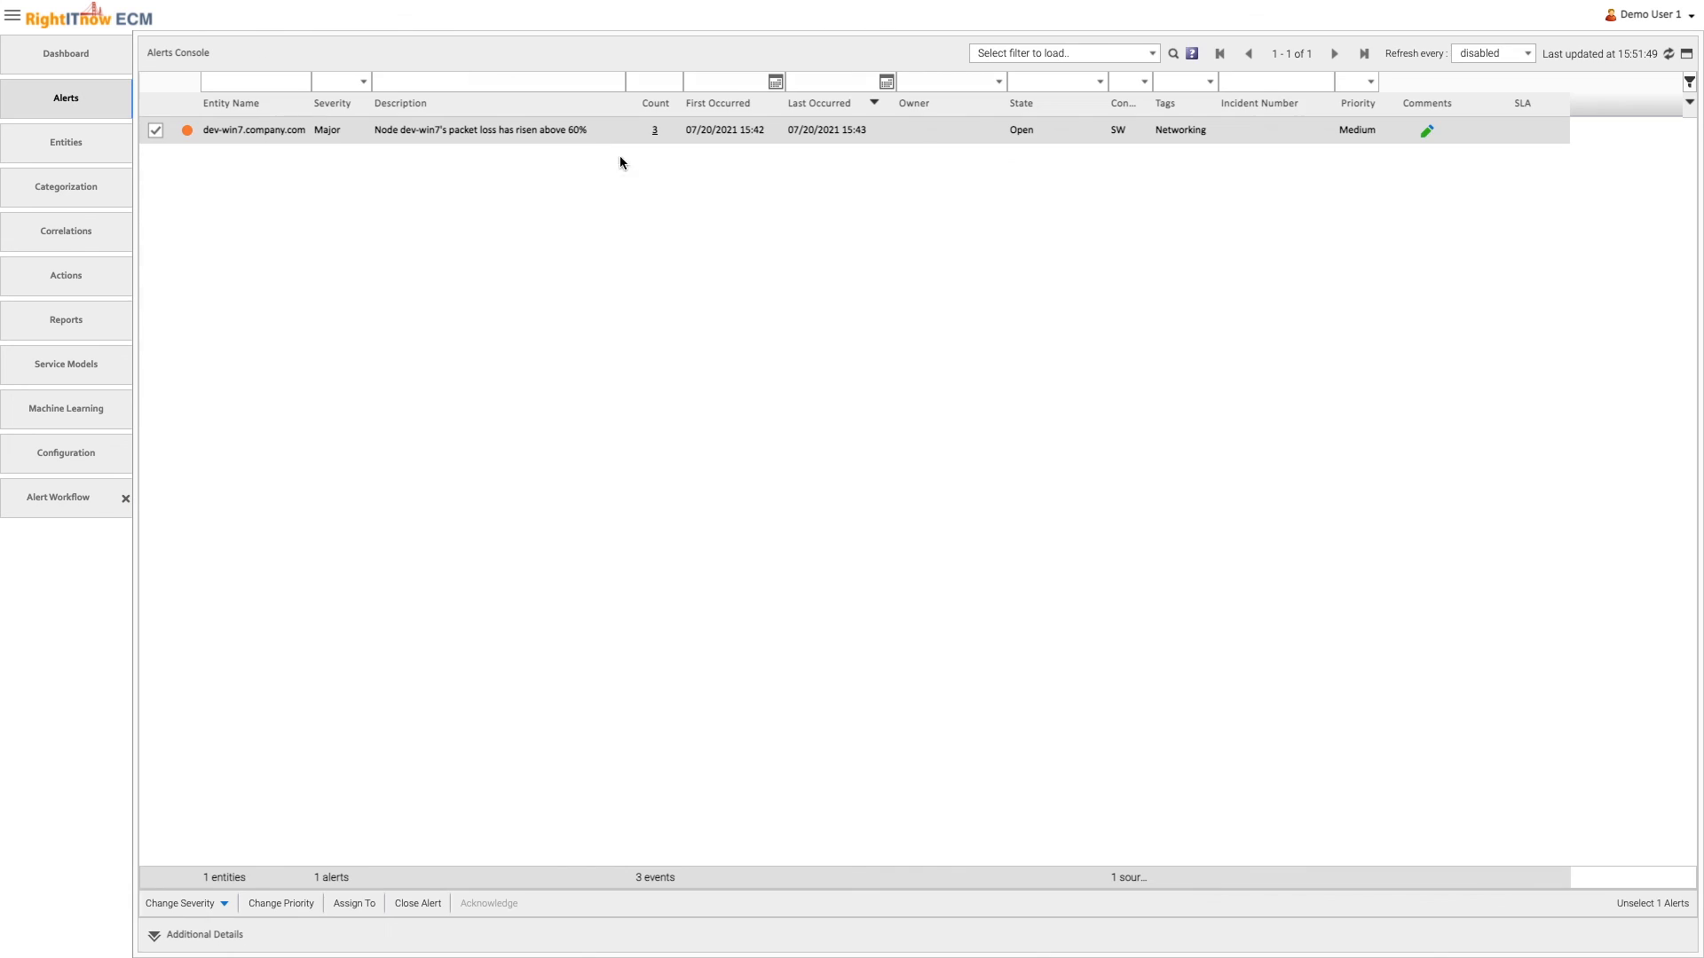
pyautogui.rightClick(598, 133)
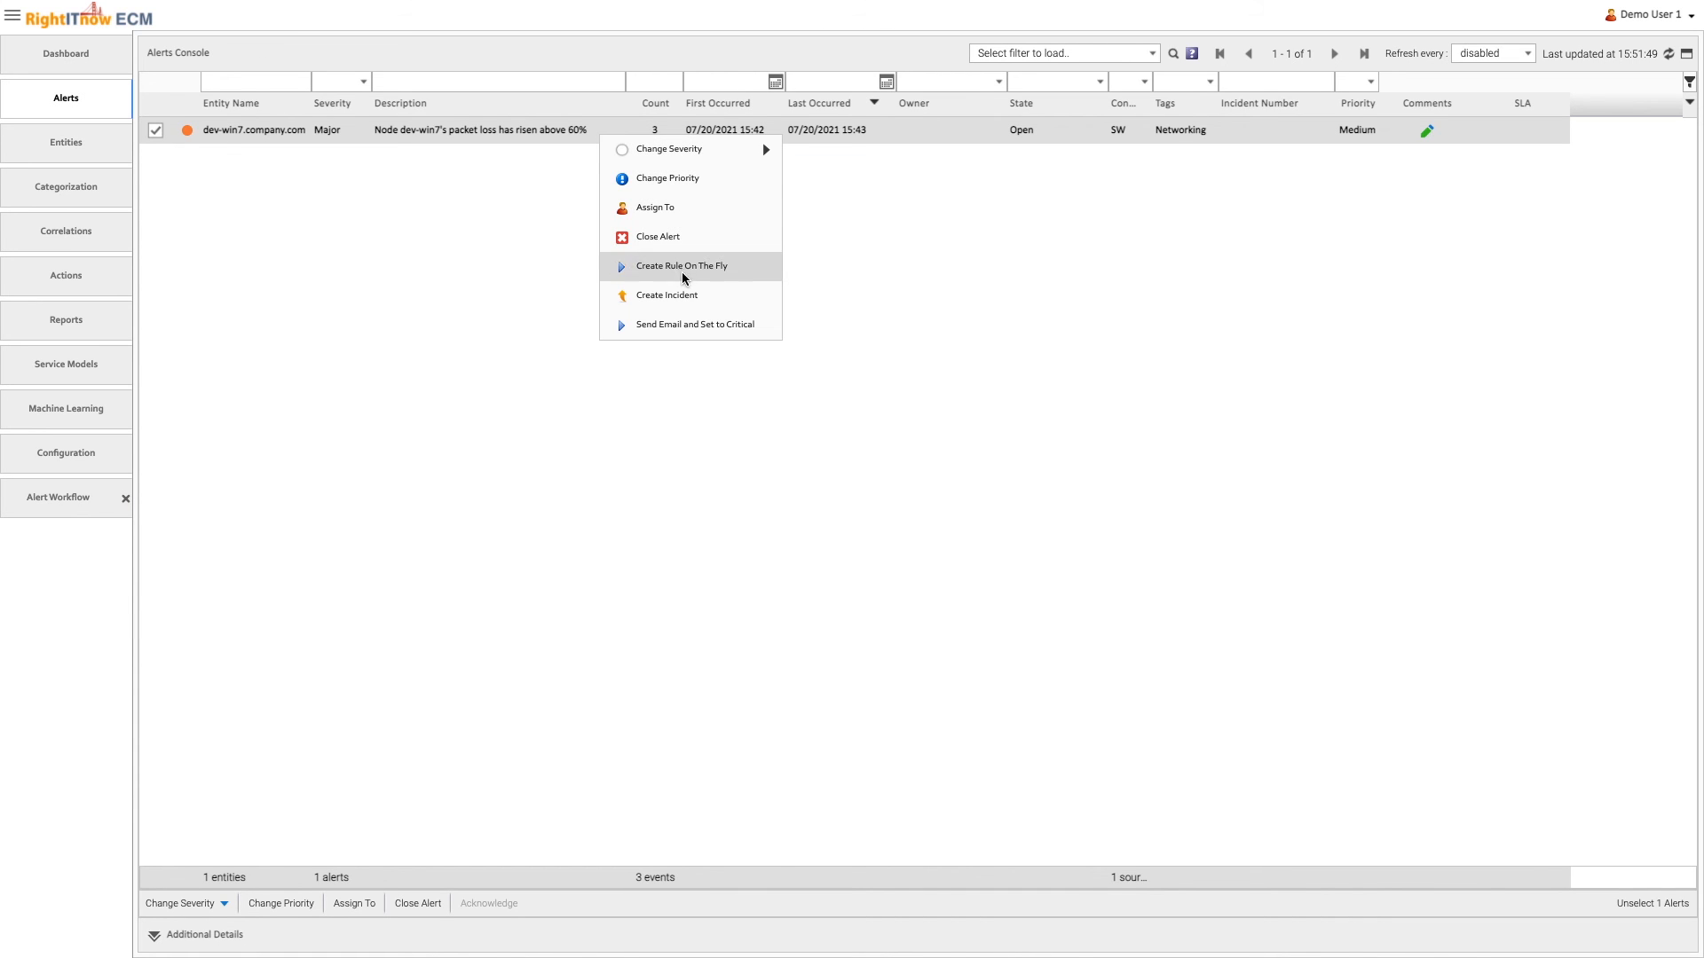
pyautogui.click(685, 297)
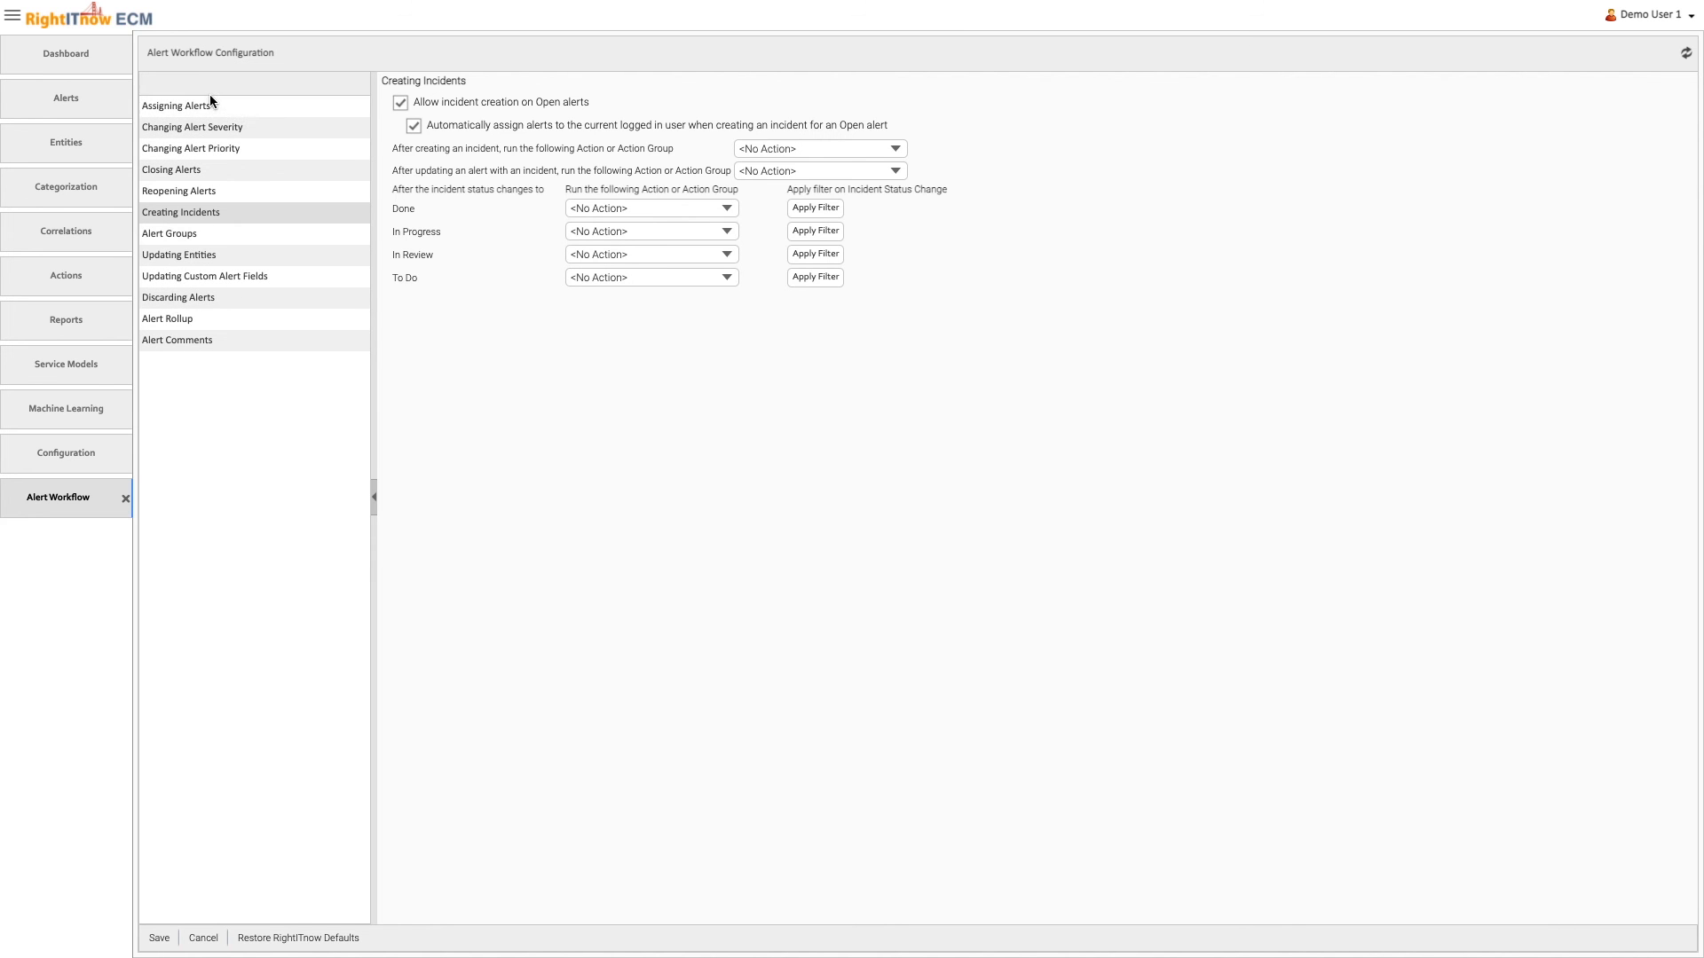
# In the workflow's Assigning Alerts settings, enable asking for a reason when unacknowledging alerts, and save the configuration
pyautogui.click(210, 104)
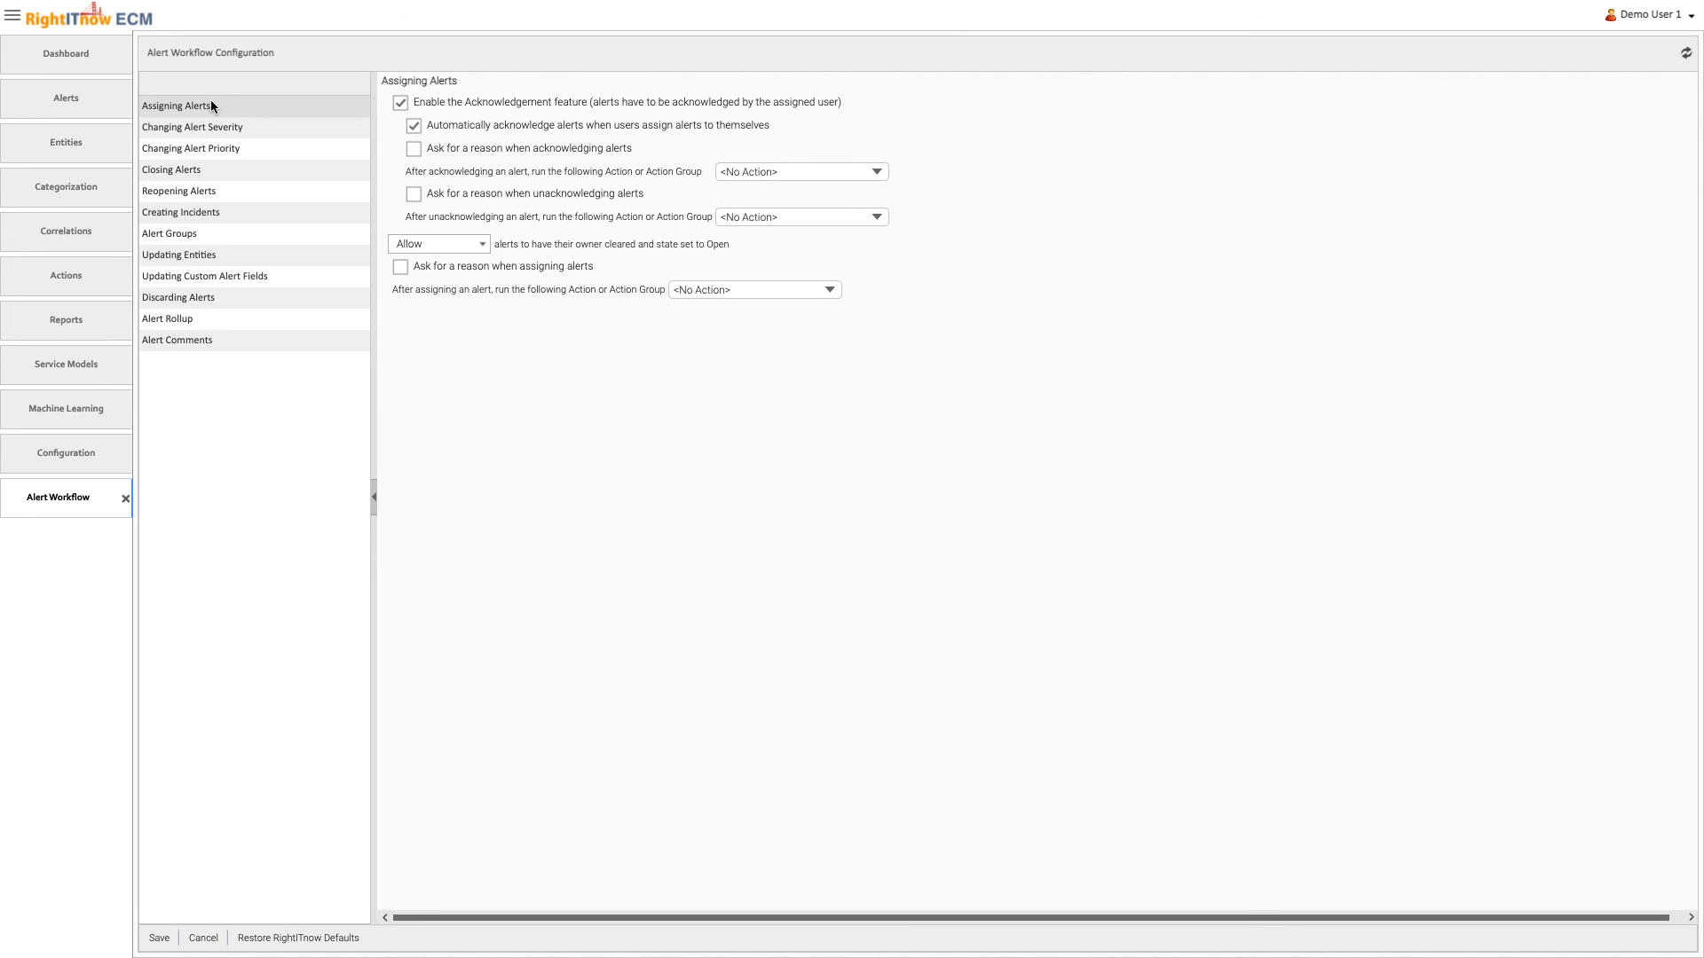
pyautogui.click(546, 193)
pyautogui.click(160, 938)
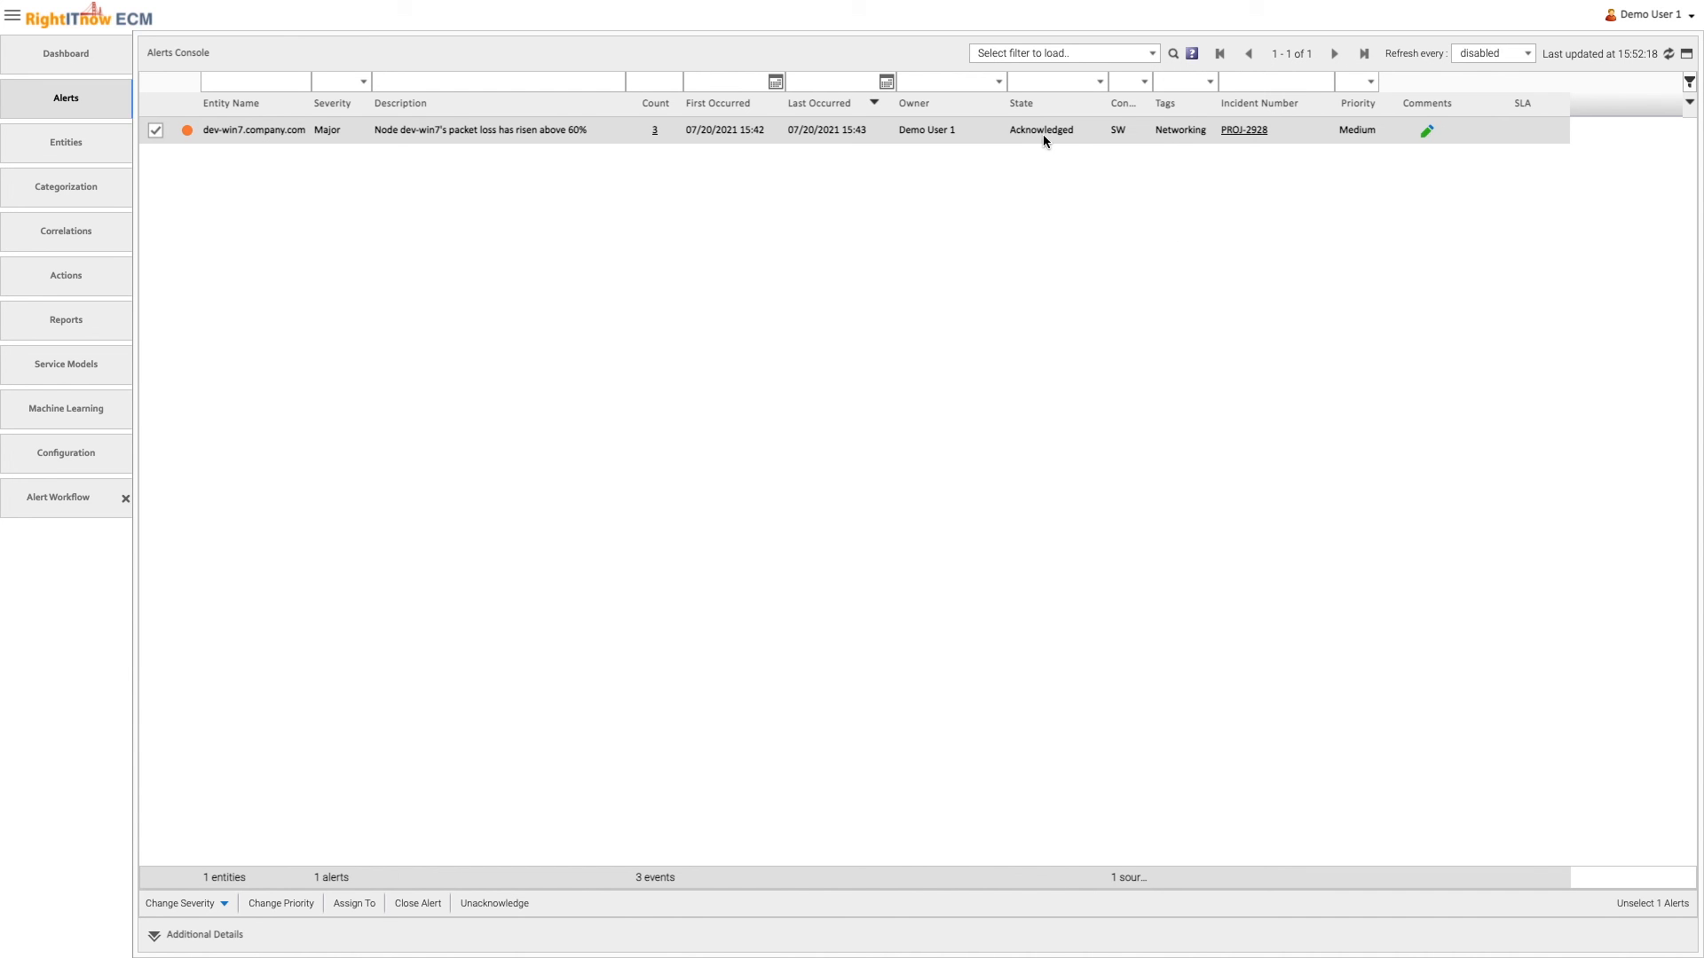
# Unacknowledge the dev-win7.company.com alert in the Alerts Console, giving "test" as the reason
pyautogui.rightClick(1031, 127)
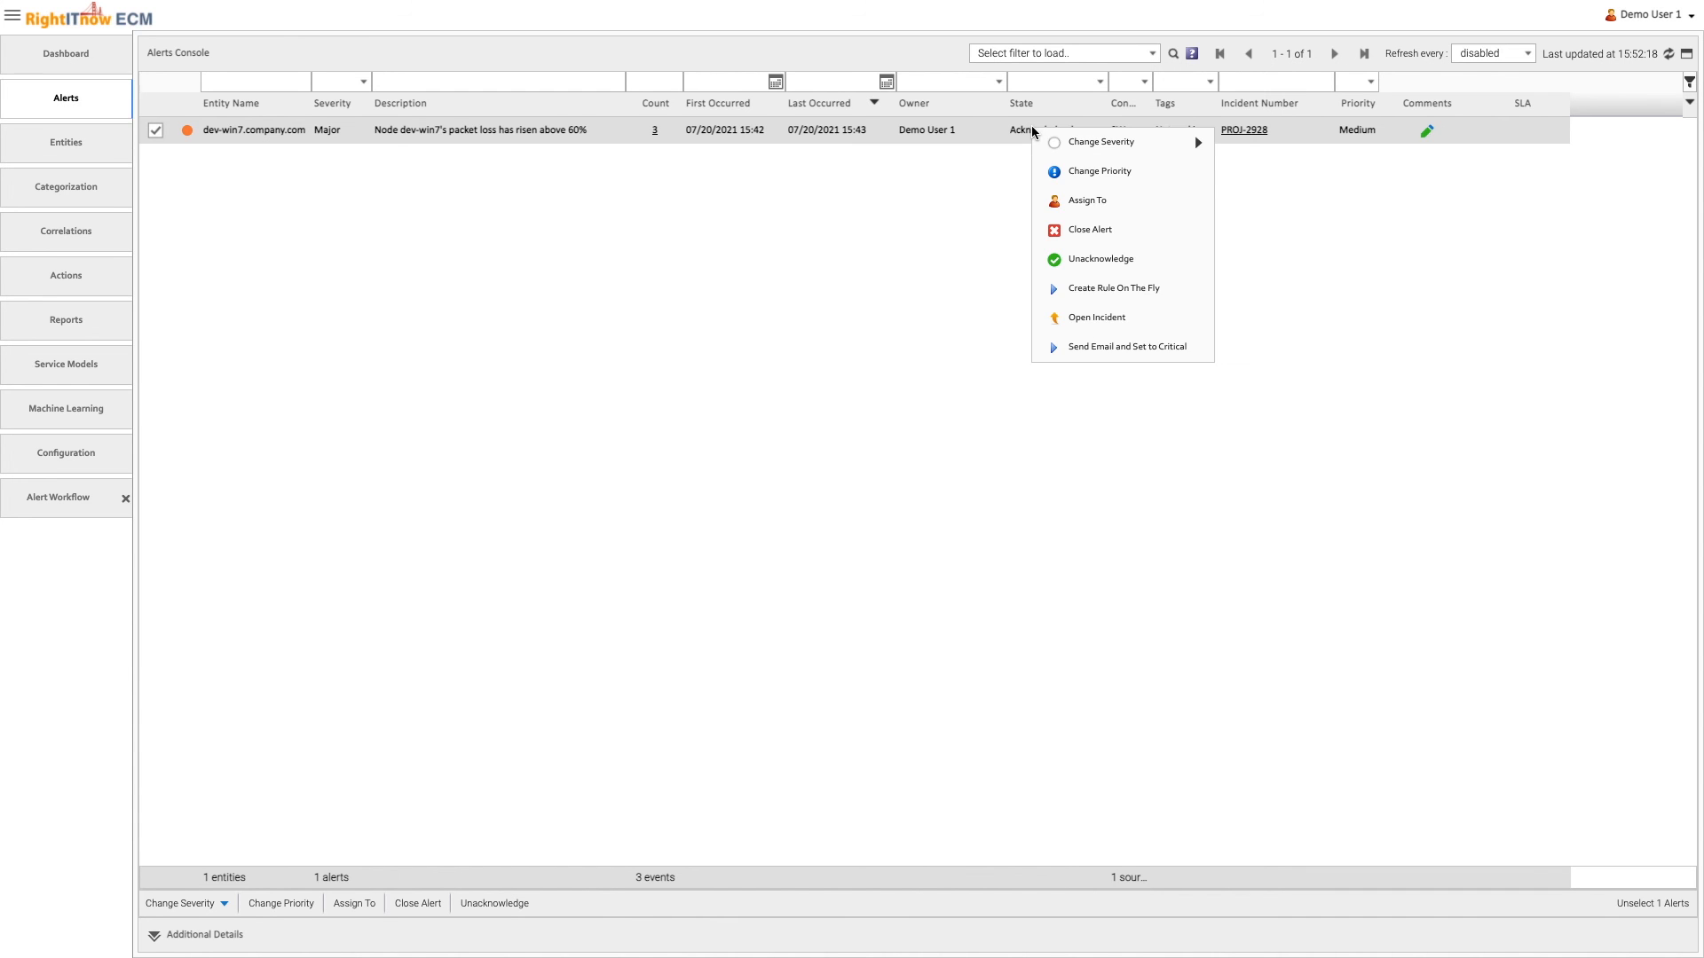
pyautogui.click(1100, 259)
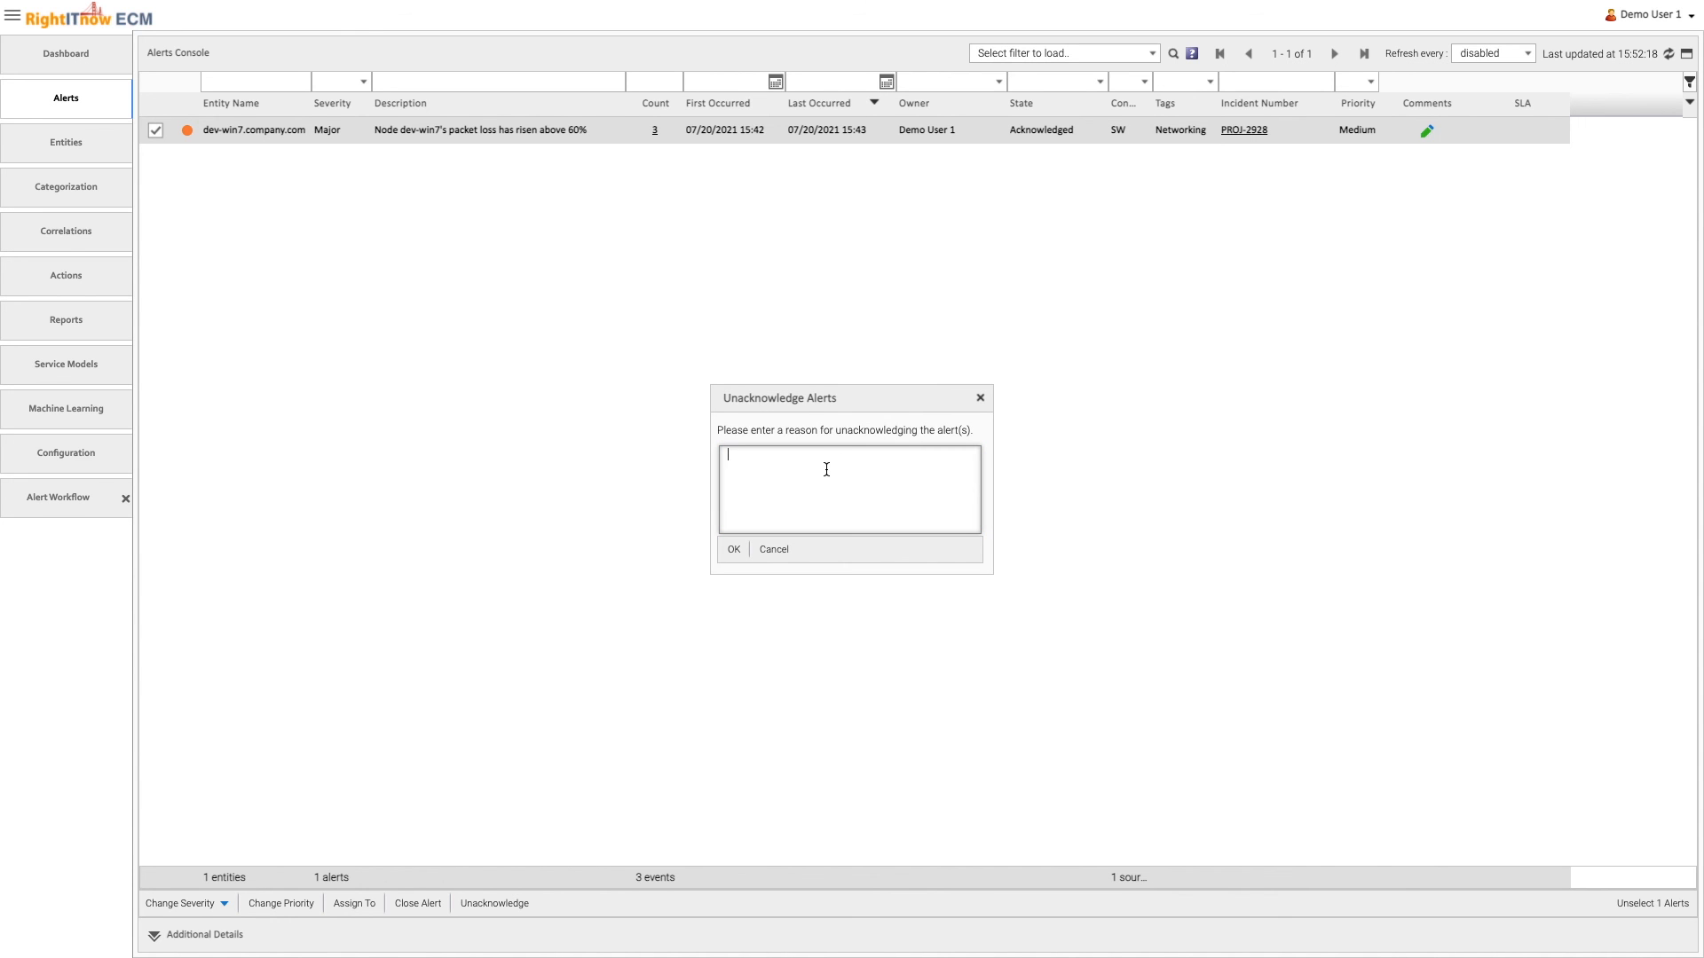
pyautogui.write('test')
pyautogui.click(738, 552)
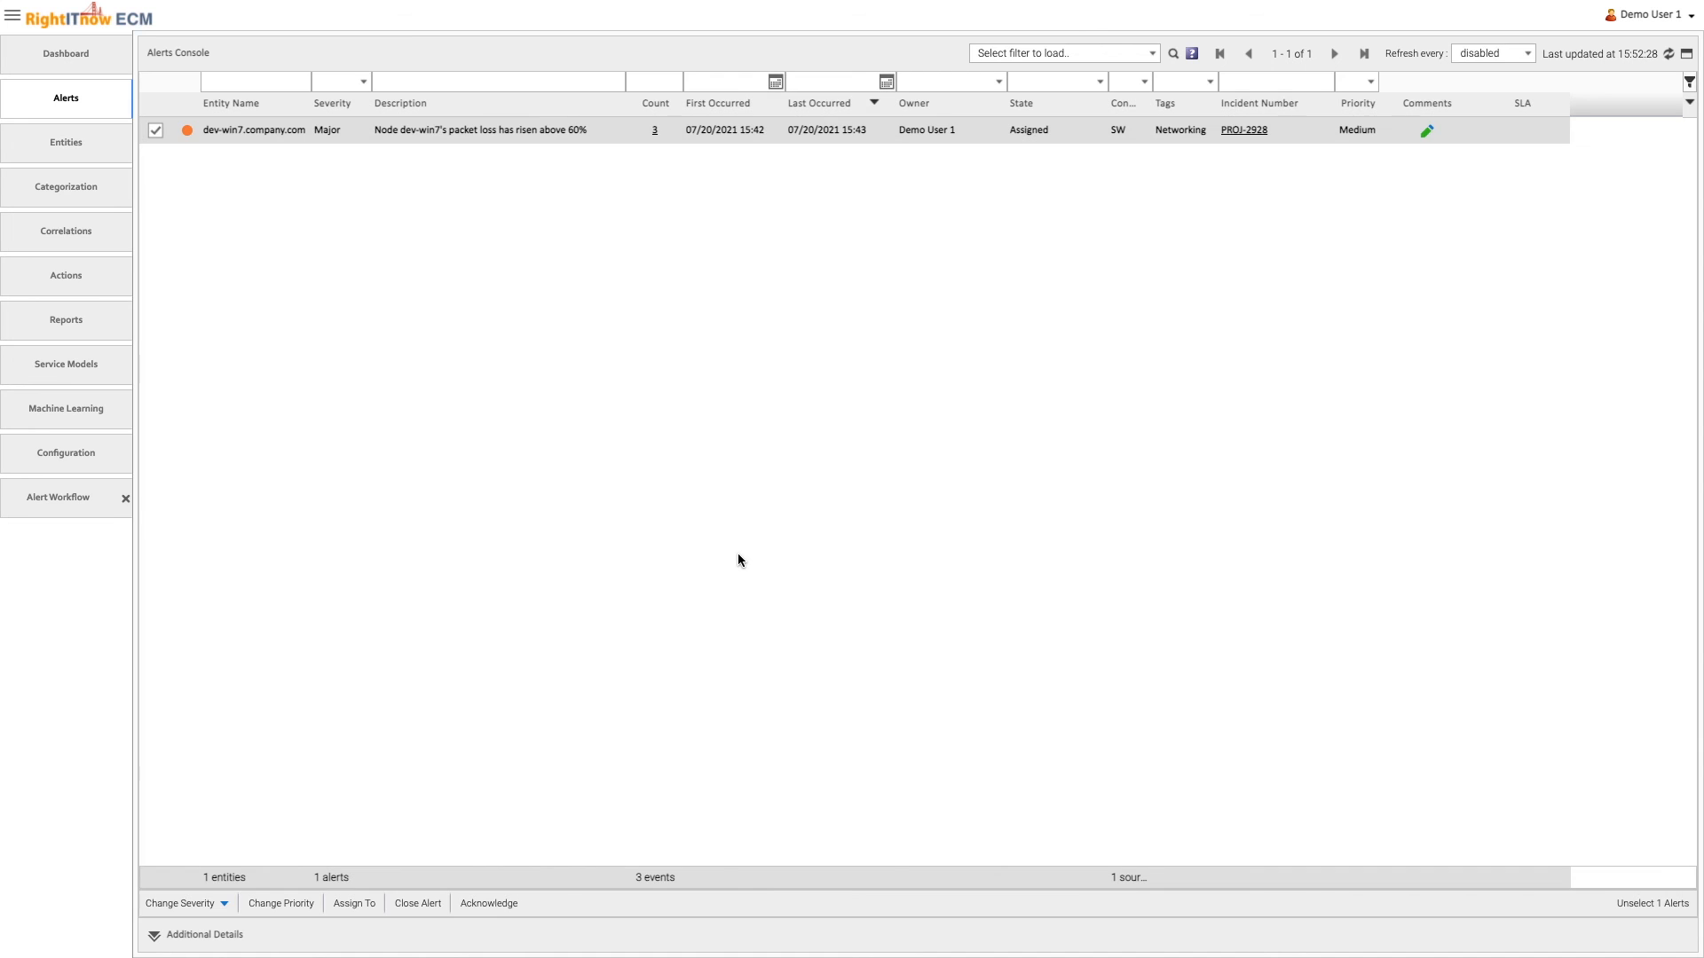